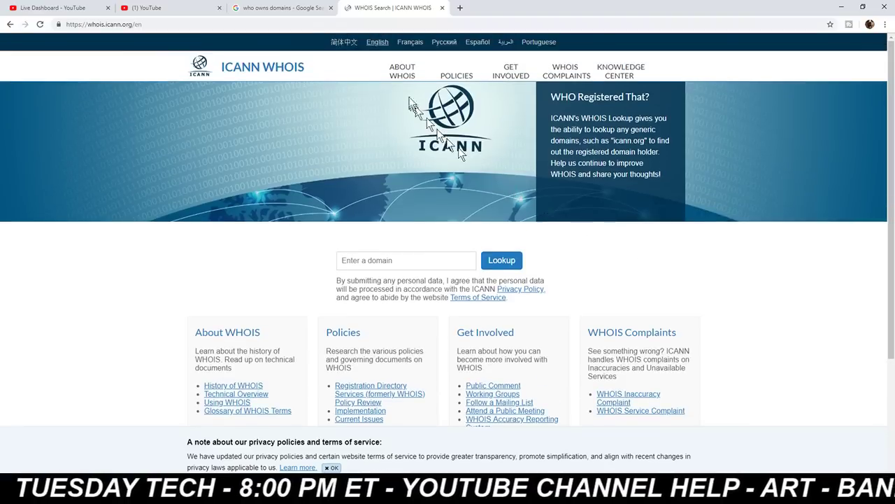
Open the godaddy.com website in place of the ICANN WHOIS page.
left_click(362, 23)
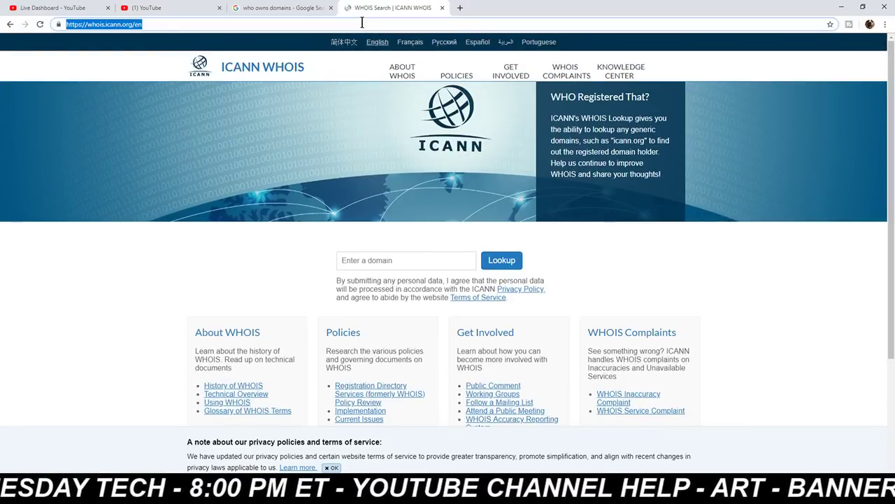
type("g")
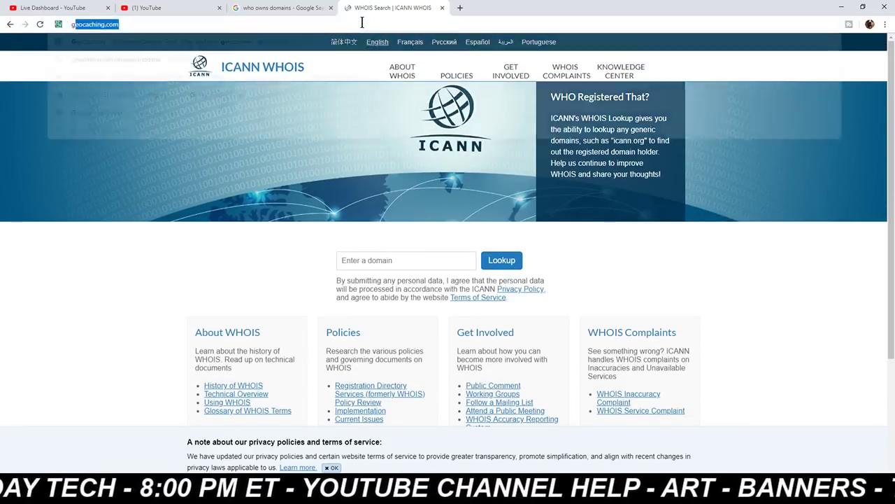
type("oda")
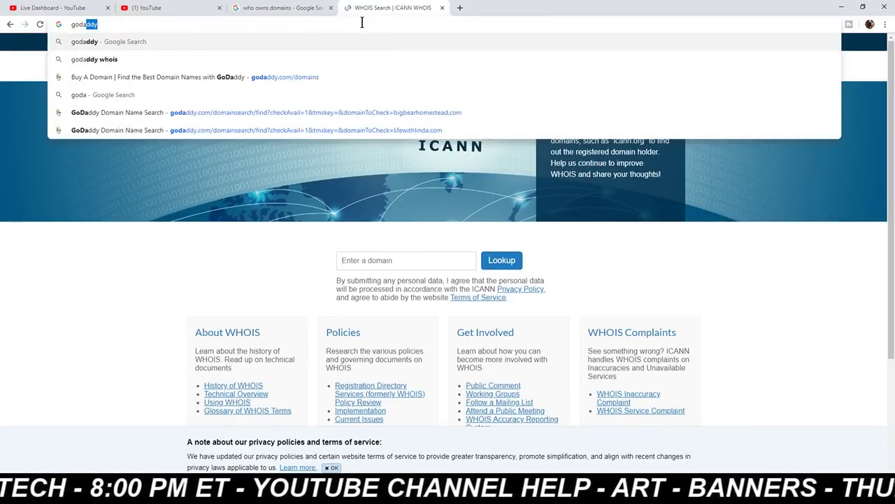
type("ddy.cl")
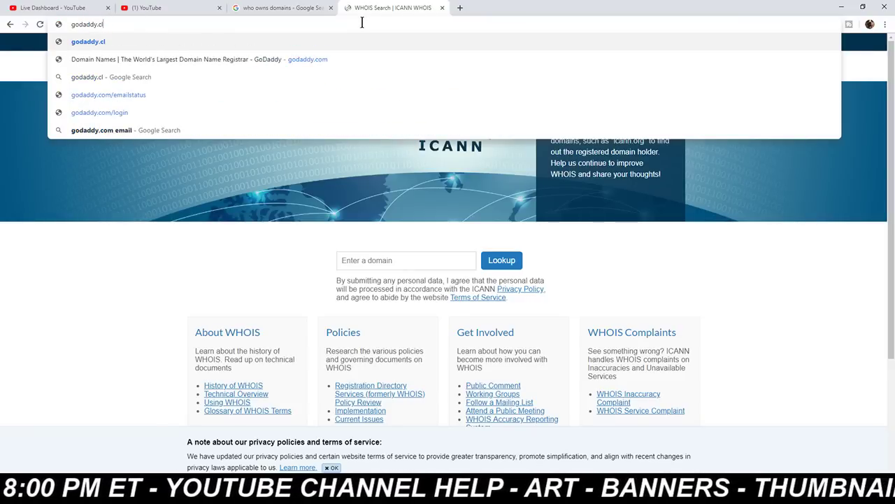
key("BackSpace")
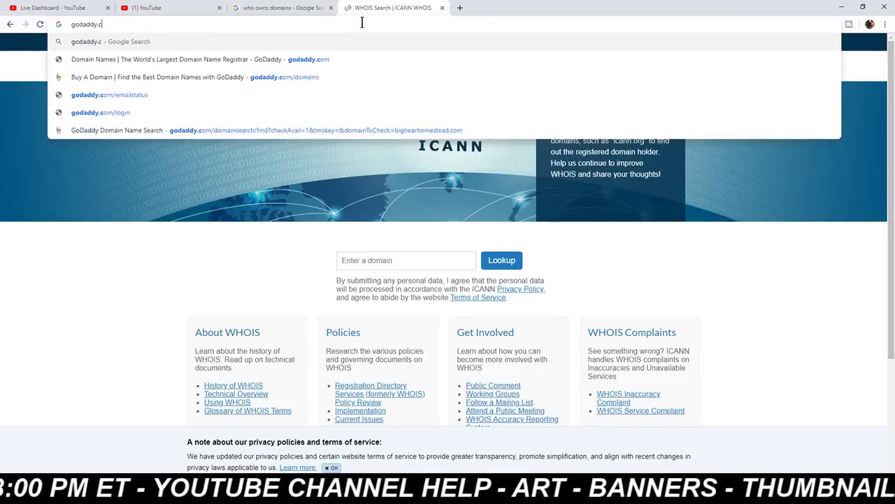
type("om")
key("Return")
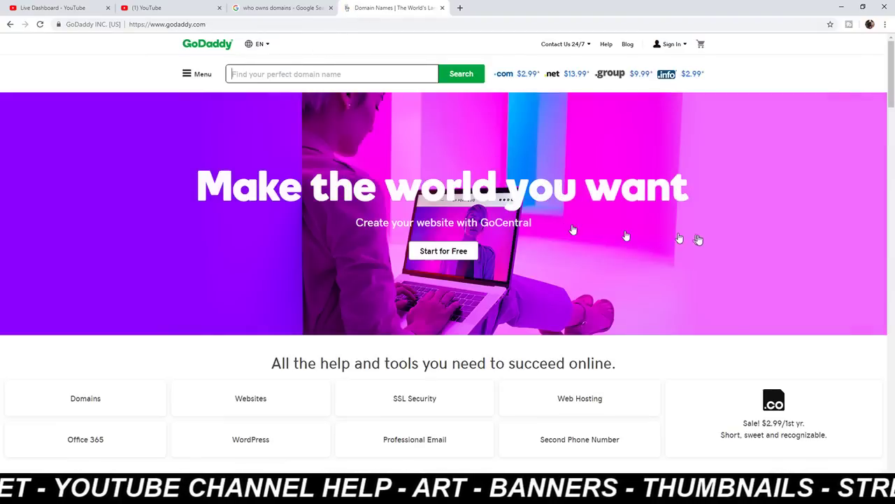
Search GoDaddy for the domain name bigbearhomestead.com.
left_click(379, 74)
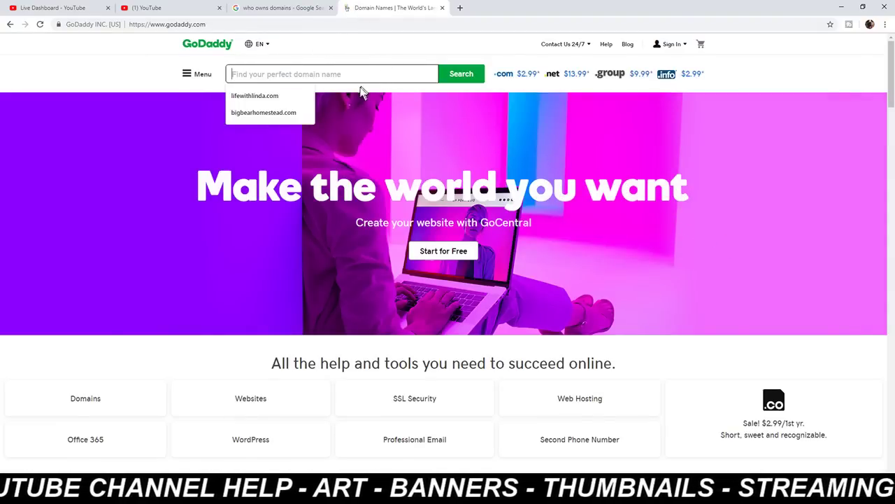
left_click(299, 112)
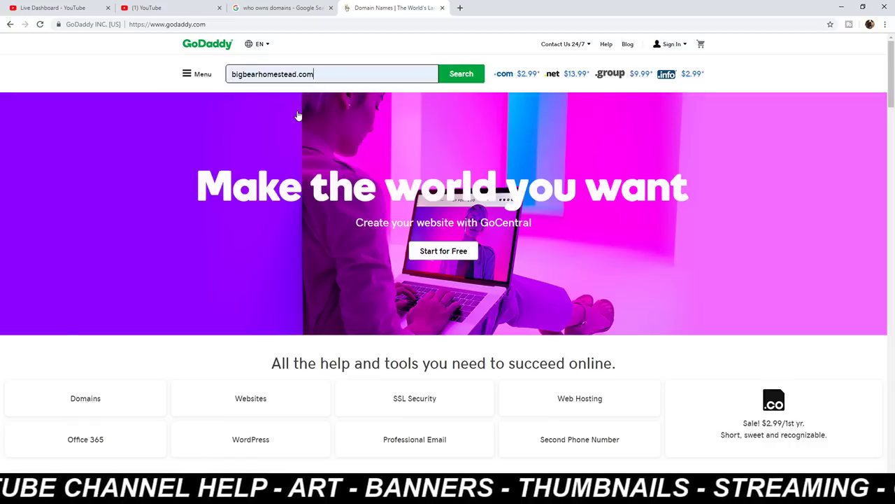
left_click(454, 77)
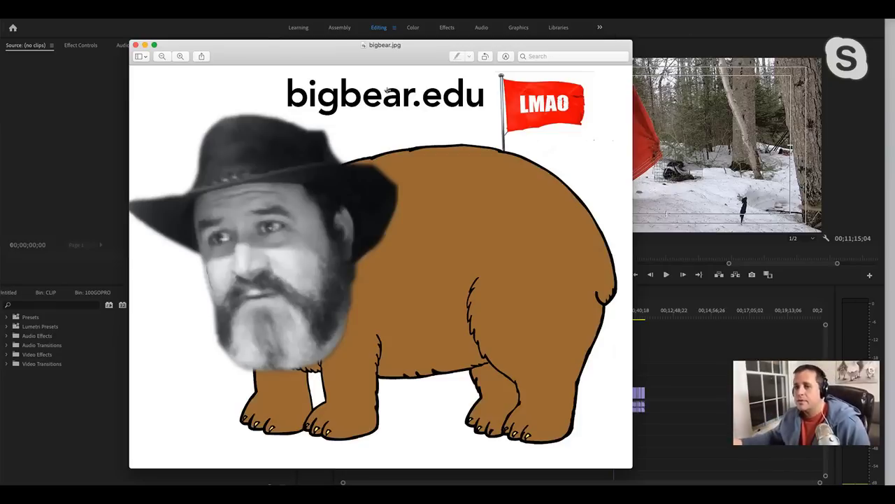
left_click(136, 45)
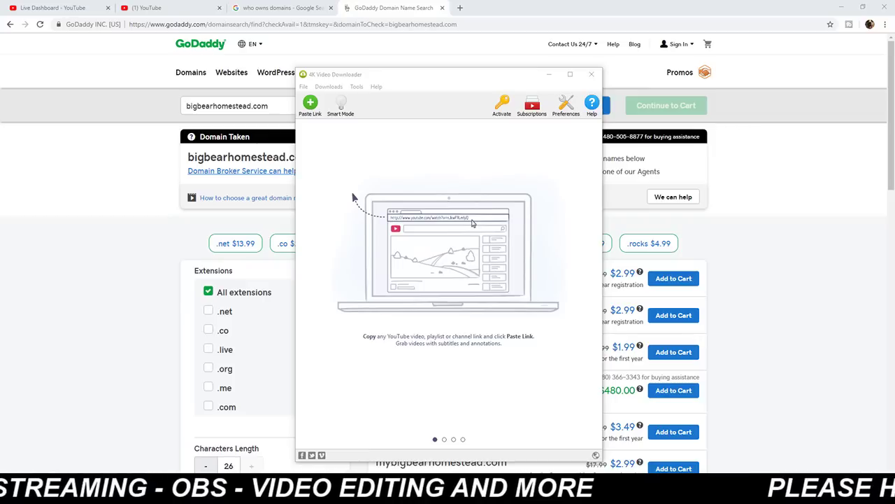
Minimize the browser and postpone the 4K Video Downloader software update.
left_click(841, 7)
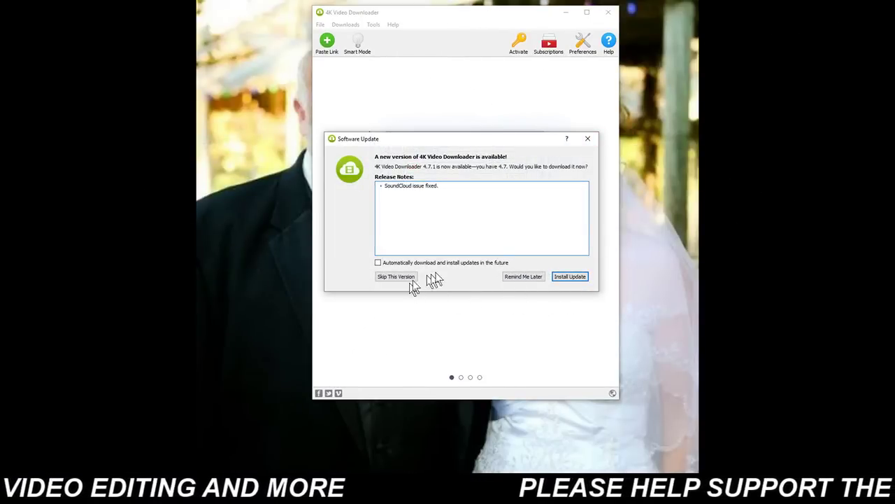
left_click(526, 278)
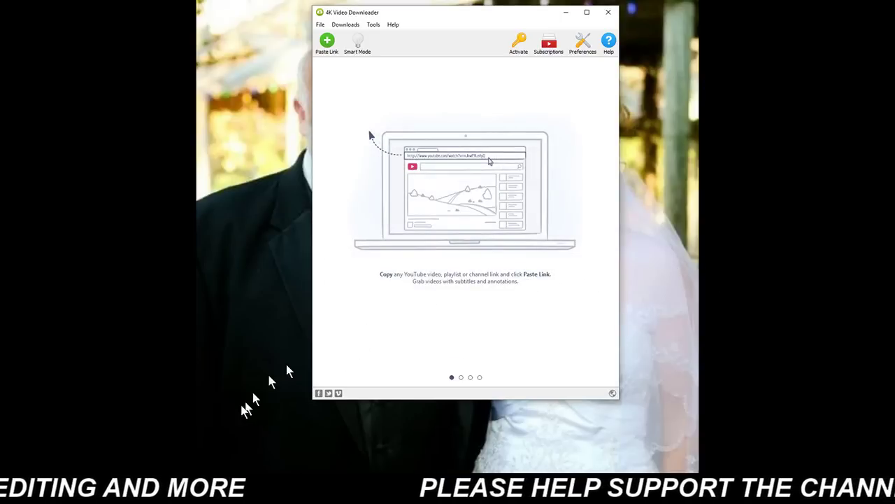
Return to the browser, open the recommended YouTube video "Roots and Refuge Greenhouse, Garden & Farm Tour" and pause playback.
mouse_move(171, 494)
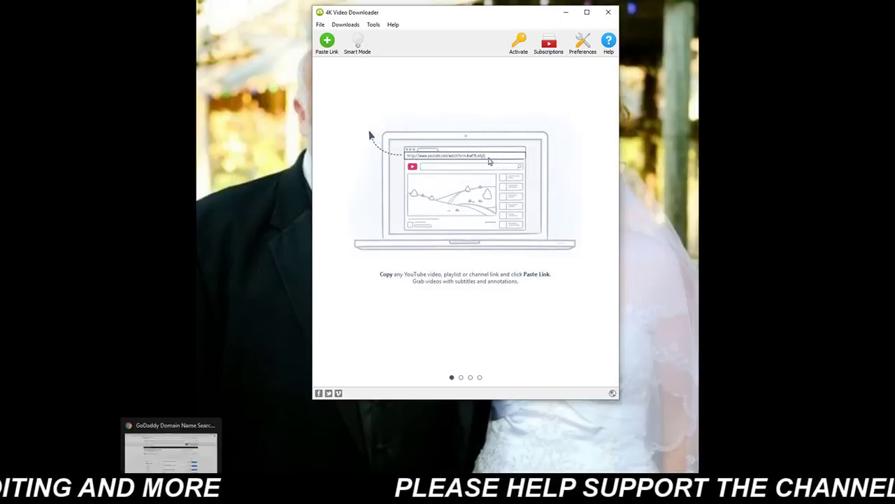
left_click(172, 424)
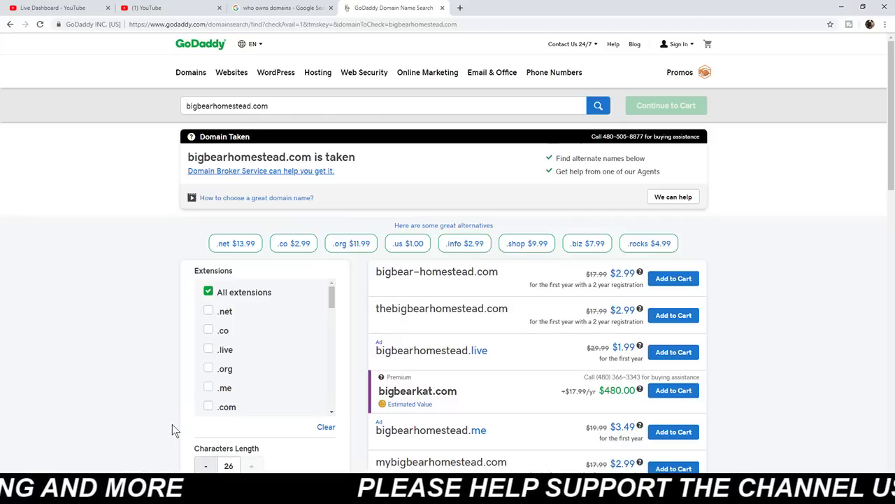
left_click(180, 8)
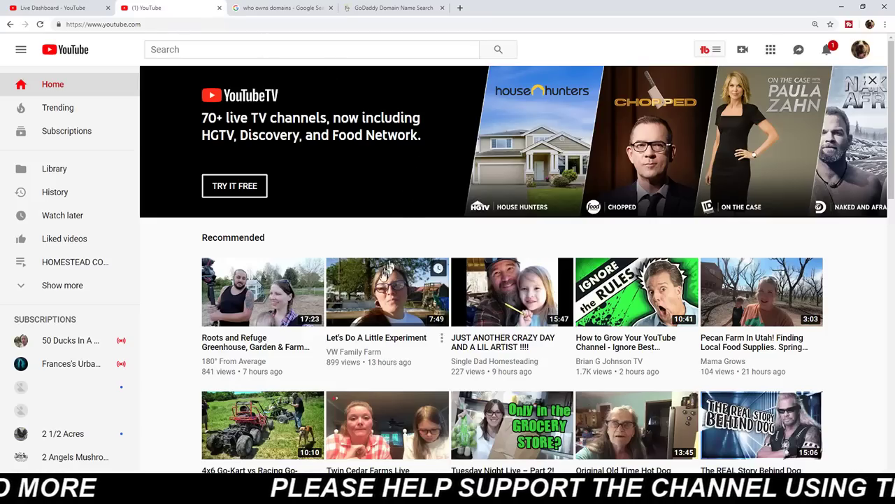
scroll(280, 313, "down", 2)
left_click(267, 310)
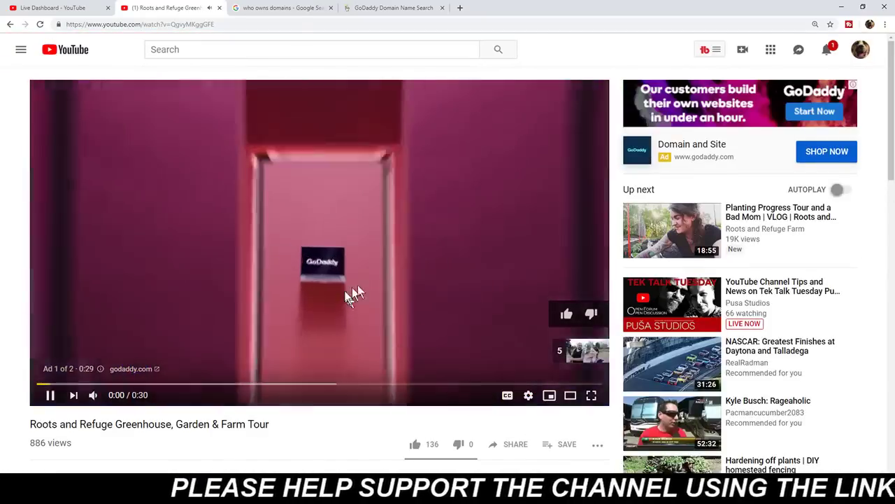
left_click(407, 272)
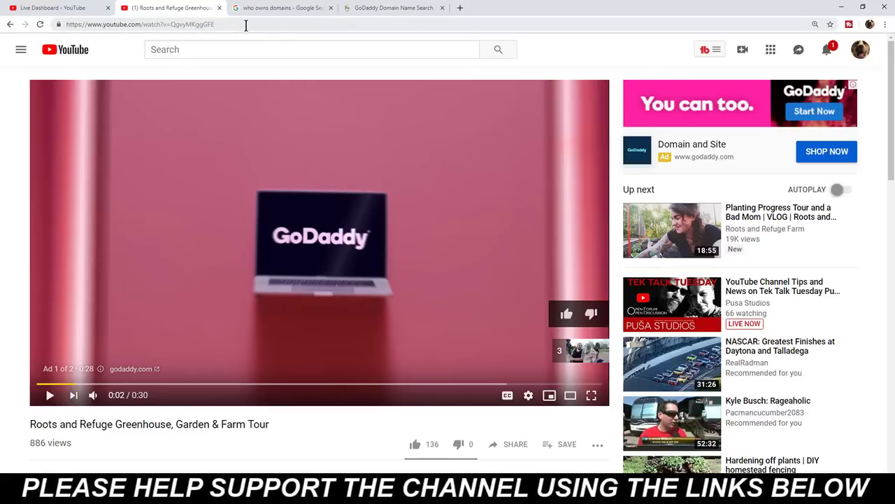
Copy the YouTube video's link into 4K Video Downloader and download it as a 1080p MP4 to the D:/go pro folder.
left_click(246, 25)
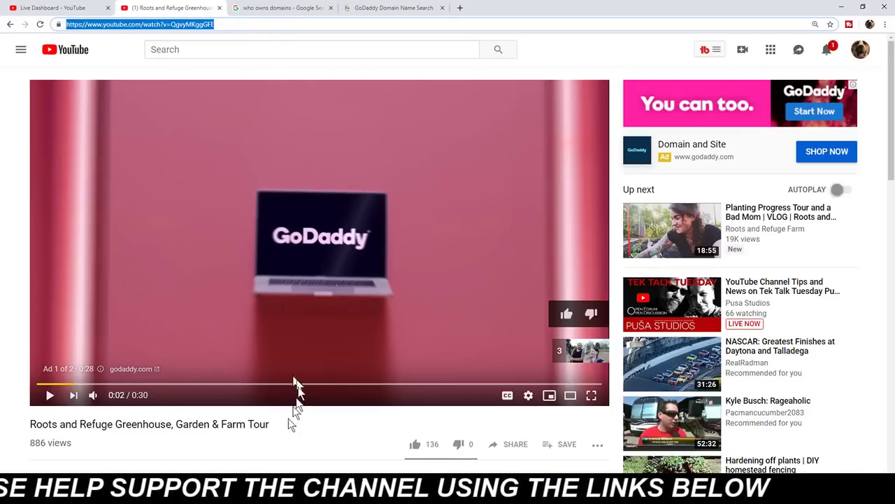
left_click(288, 493)
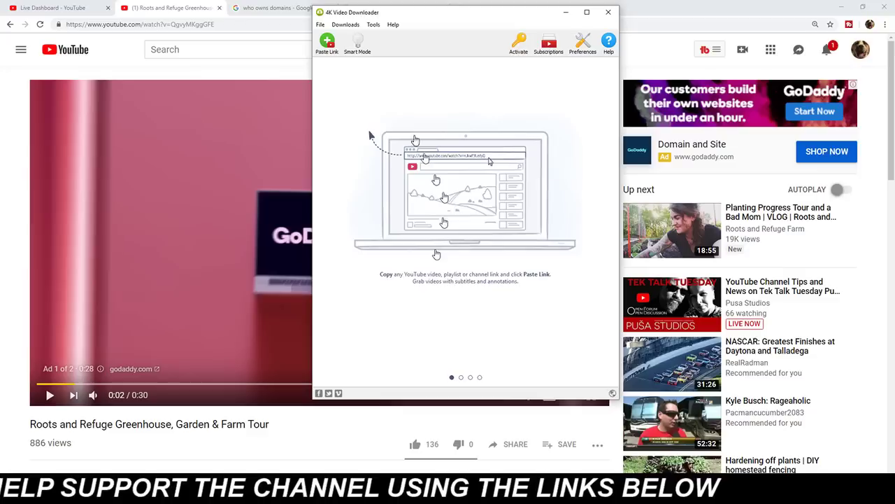
left_click(327, 42)
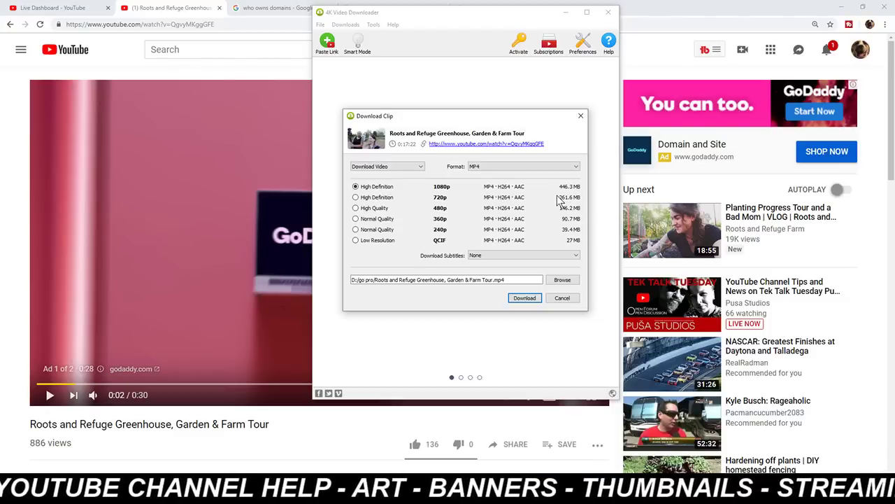
left_click(542, 281)
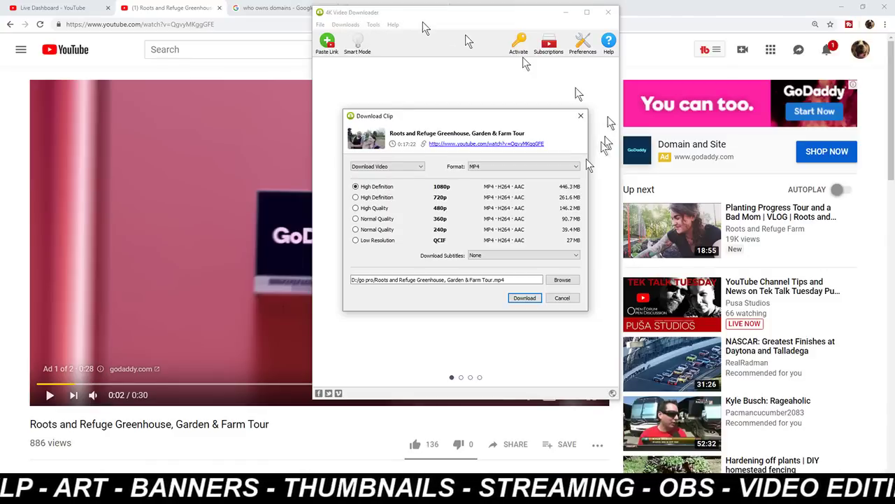
left_click(524, 298)
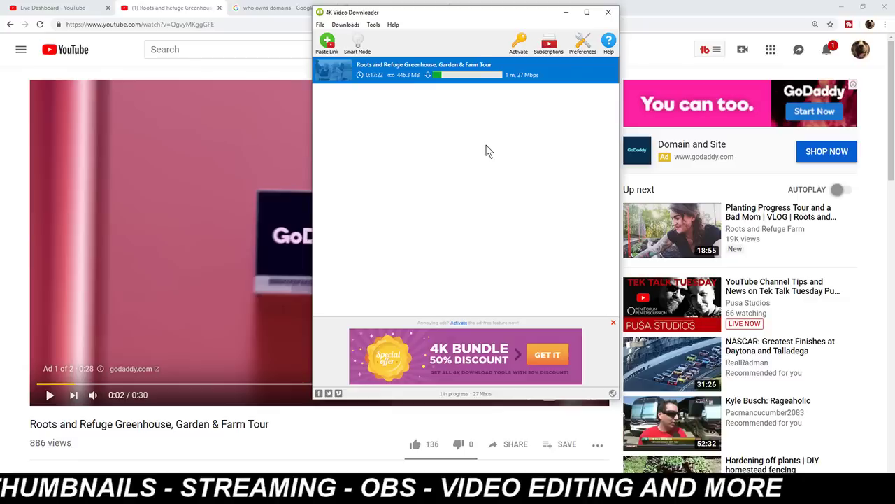
Return to the browser and search Google for "4k video" in a new tab.
left_click(689, 9)
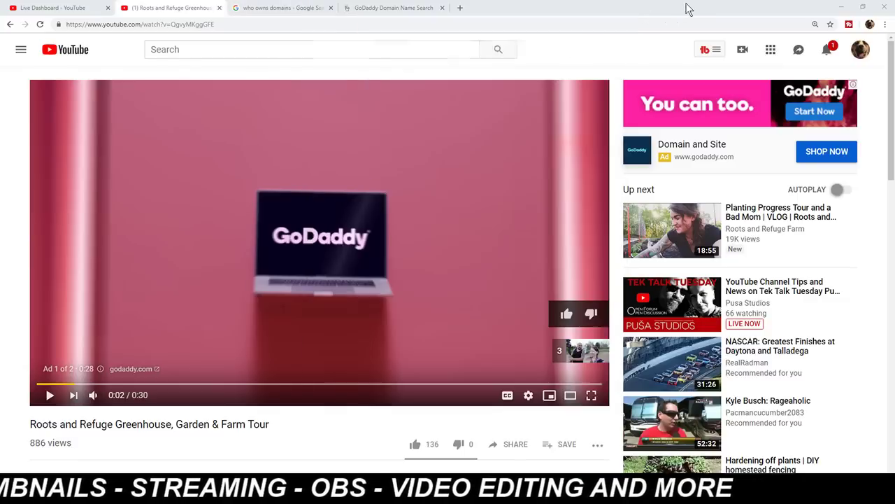
left_click(461, 9)
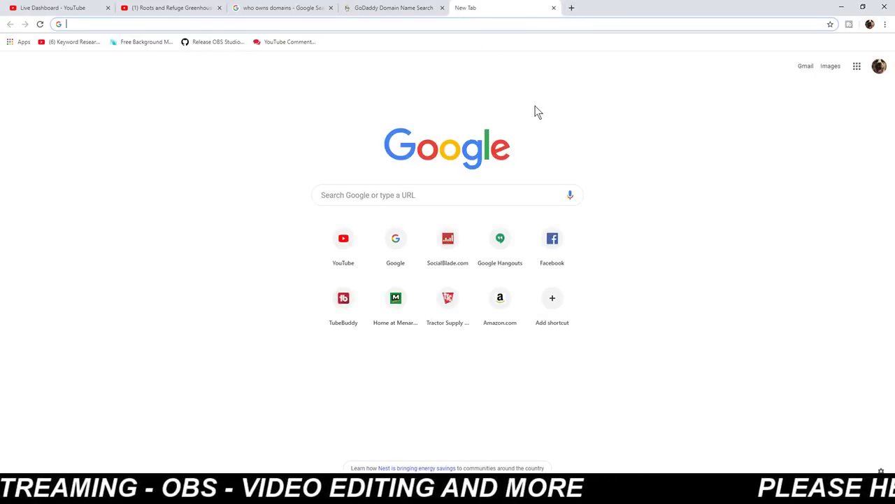
type("4k video")
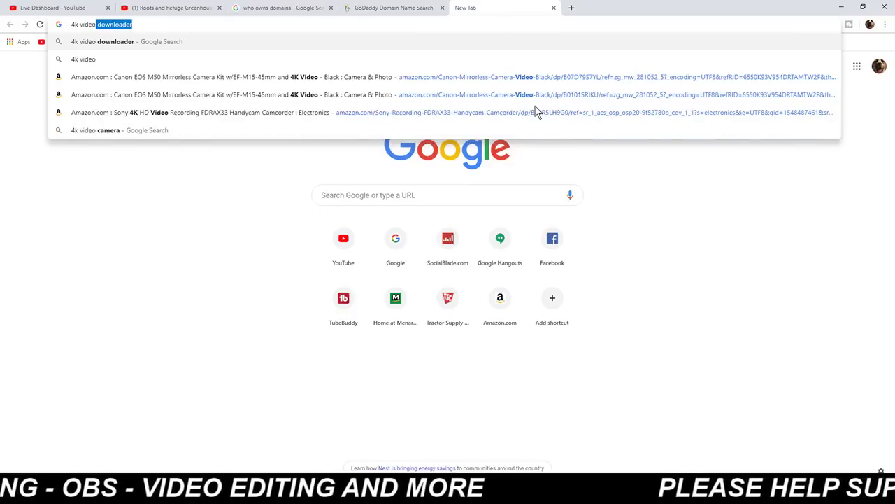
key("Delete")
key("Return")
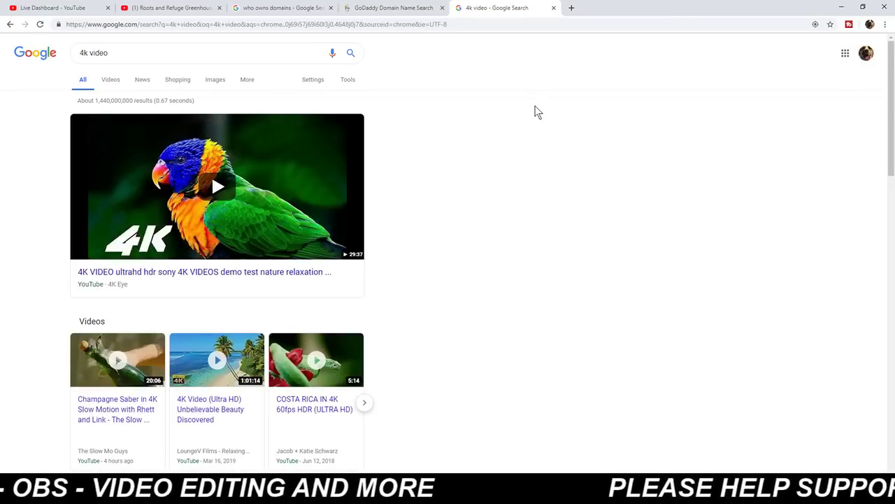
Refine the search to "4k video video downloader" and open the 4K Video Downloader product page on 4kdownload.com.
left_click(196, 44)
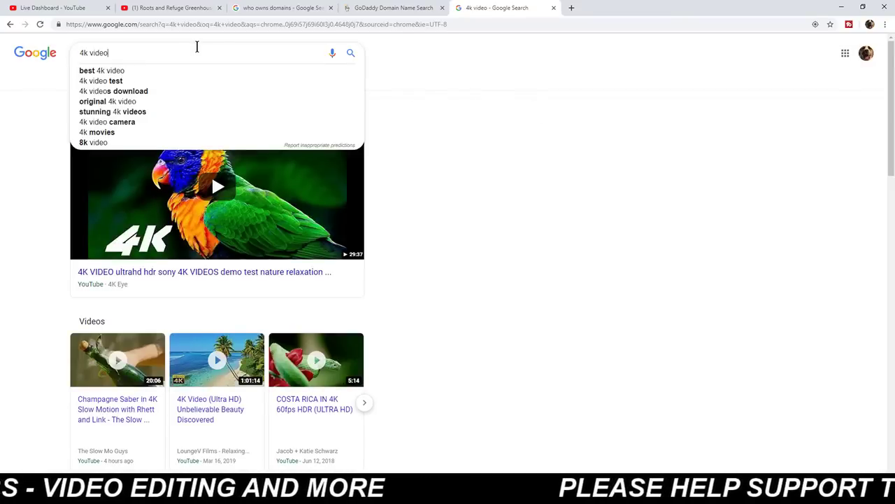
type("video")
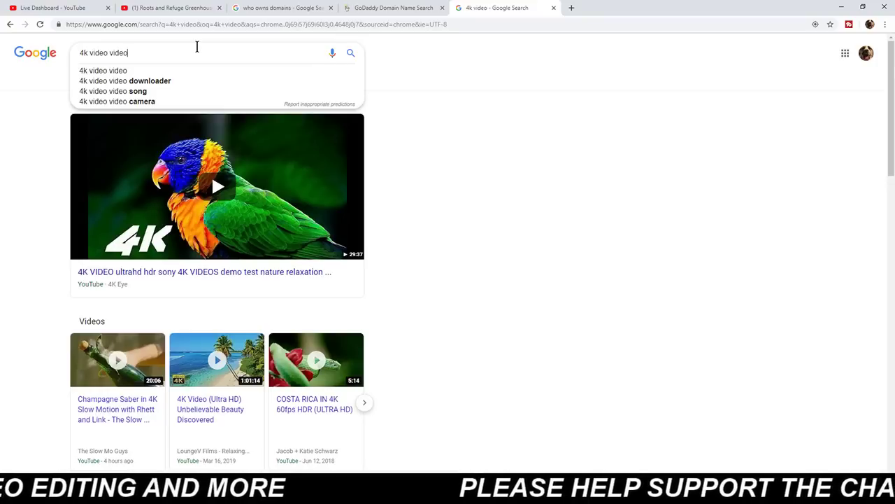
key("Down")
key("Down")
key("Return")
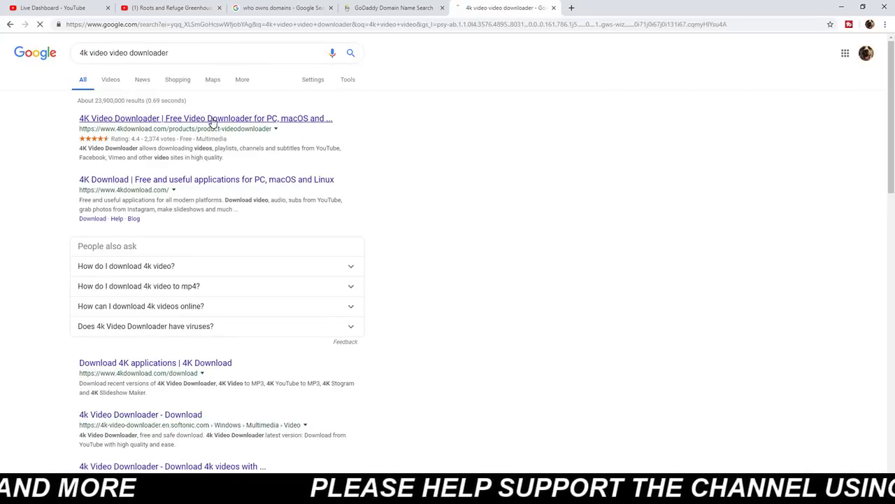
left_click(212, 121)
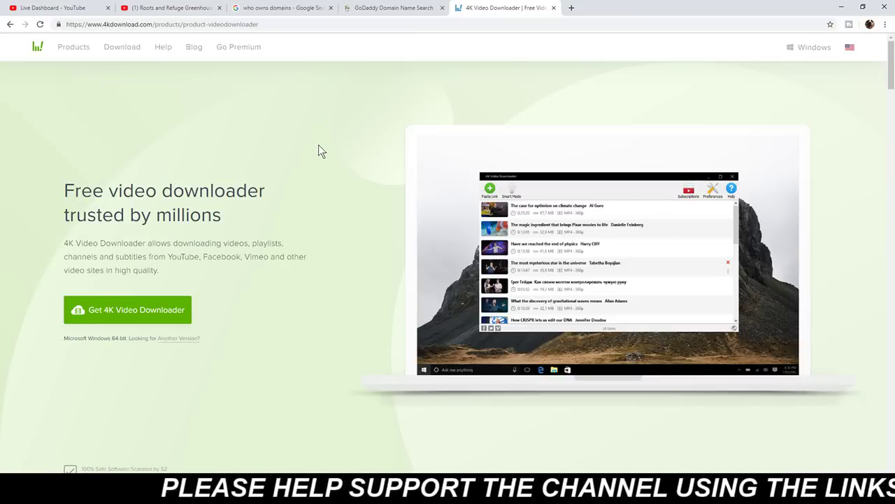
Copy the product page's web address and post it in the live stream chat on the YouTube Live Dashboard.
left_click(302, 25)
key("super+c")
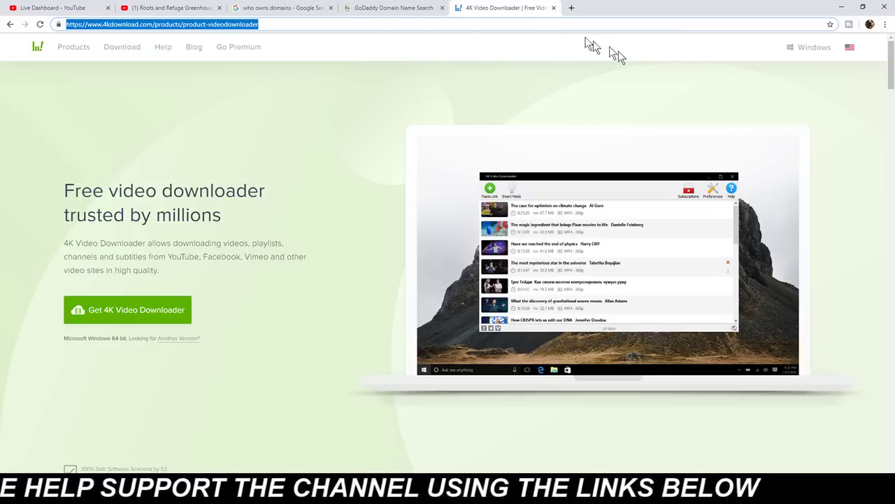
left_click(63, 8)
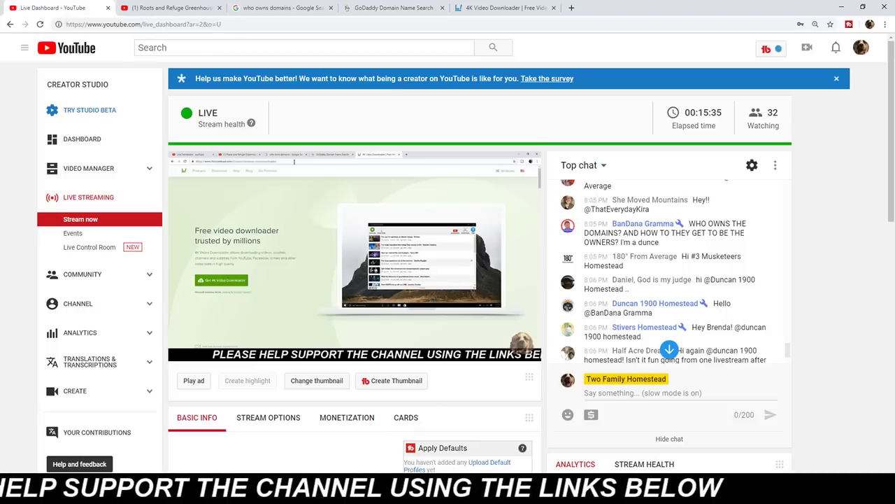
left_click(616, 396)
right_click(617, 397)
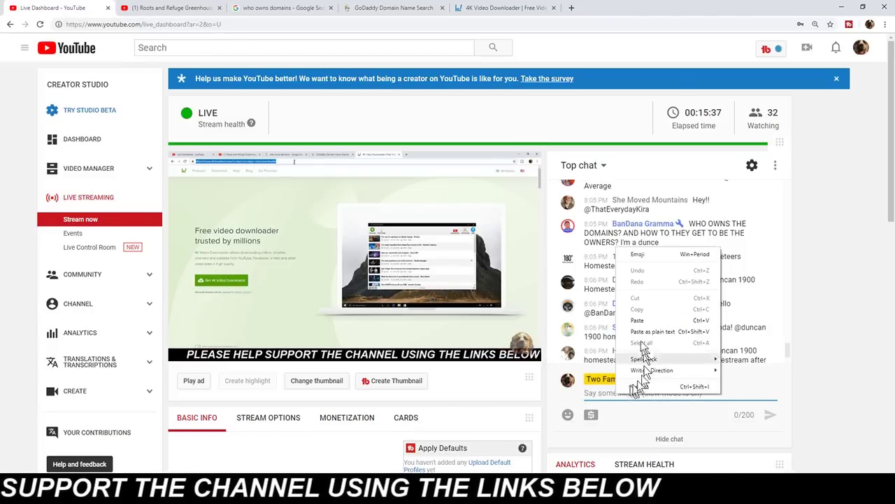
left_click(637, 320)
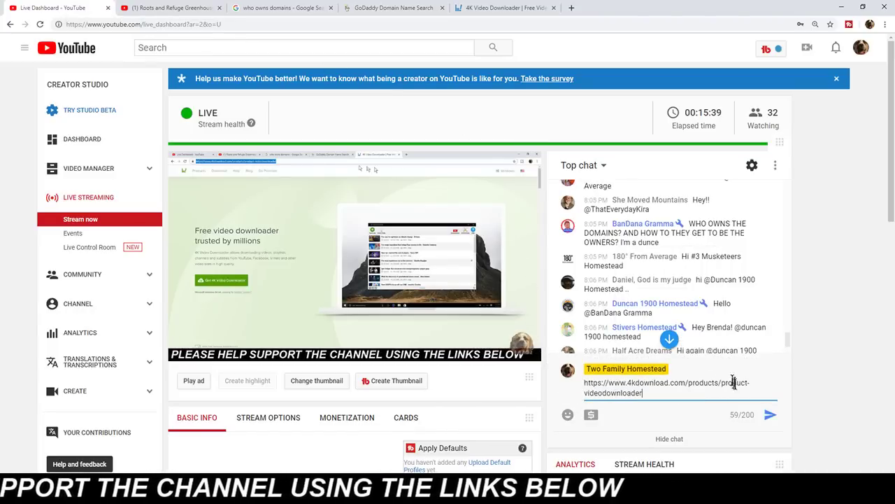
left_click(770, 414)
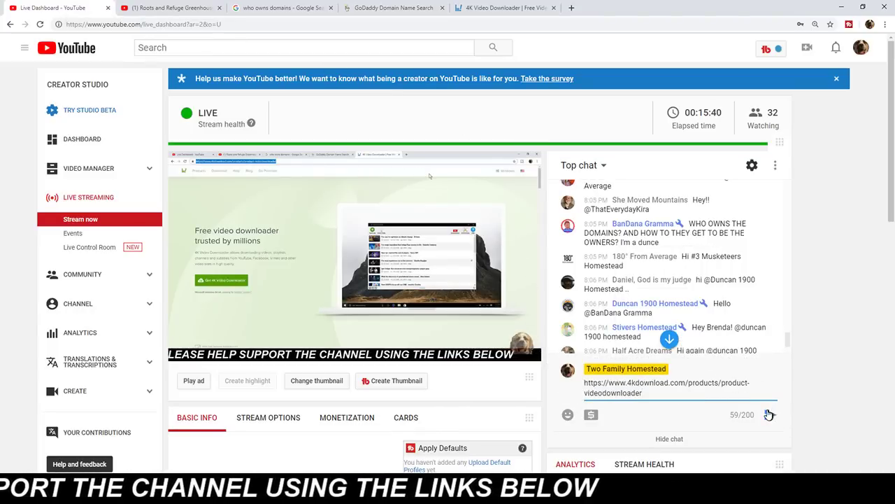
Jump to the newest messages in the live chat and return to the 4K Video Downloader product page.
left_click(672, 348)
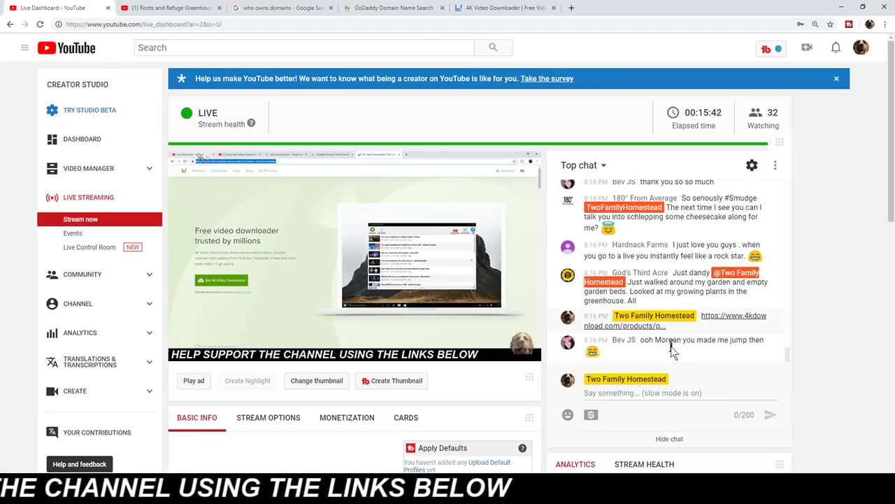
left_click(523, 10)
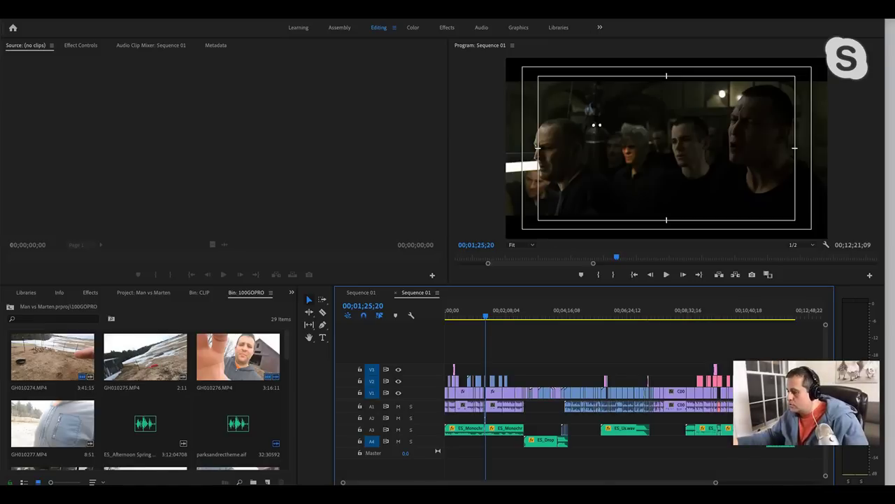
Bring up the YouTube page of the Roots and Refuge Greenhouse, Garden & Farm Tour and load its link into ClipGrab.
mouse_move(503, 482)
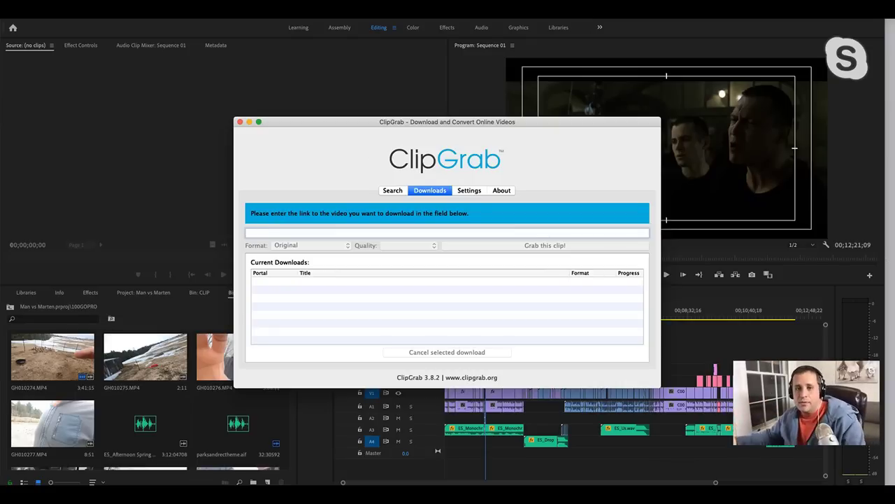
key("super+Tab")
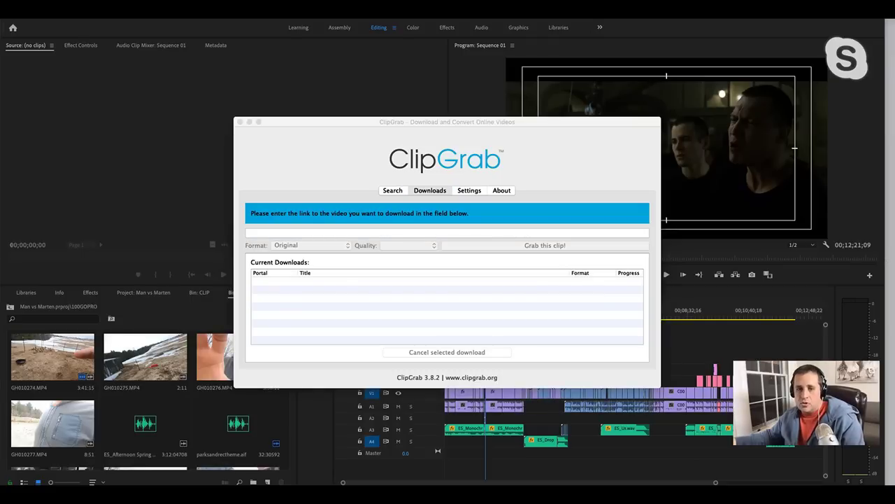
key("super+Tab")
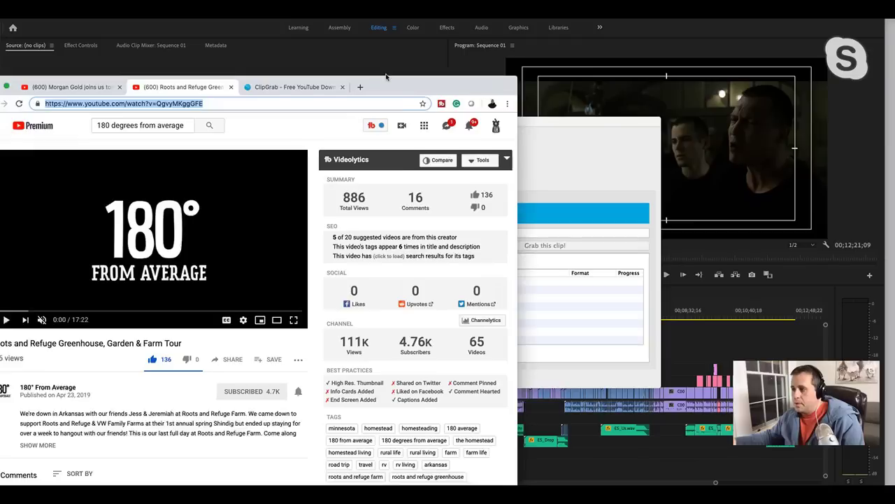
left_click_drag(406, 75, 450, 110)
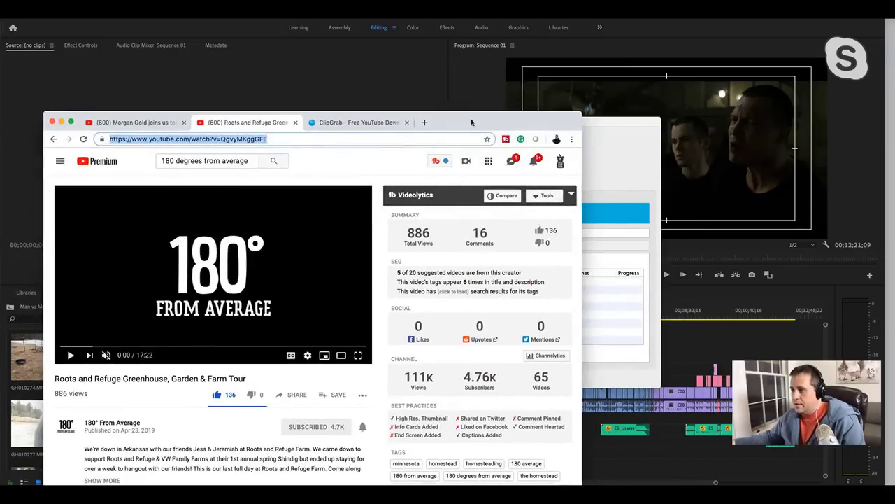
key("super+Tab")
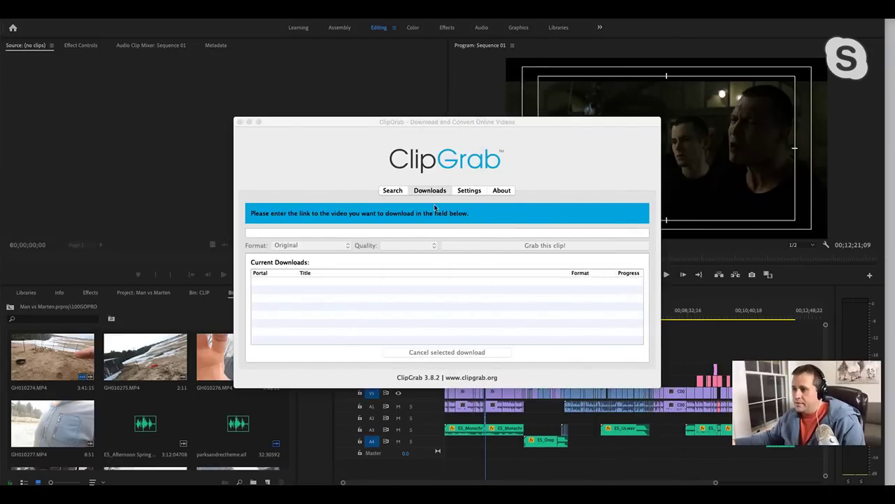
left_click(363, 149)
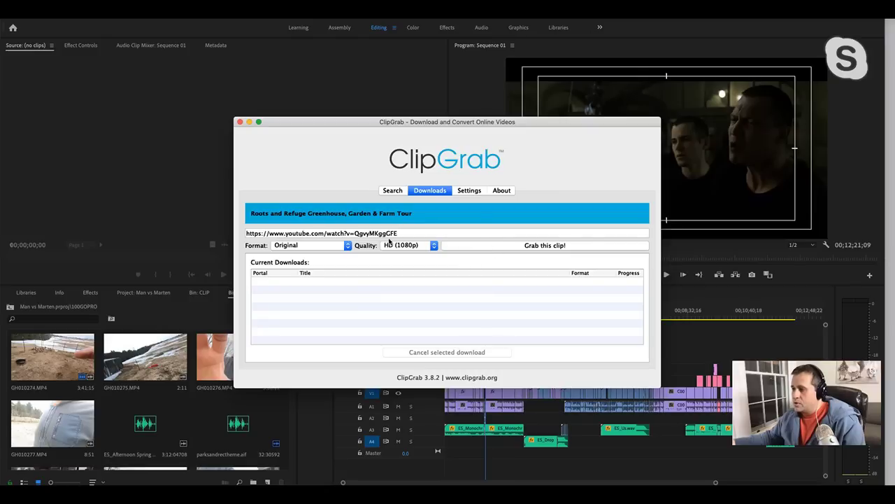
Download the clip in Original format at HD (1080p) quality, saving it in the "042019 - Catch a marten" folder.
left_click_drag(380, 233, 287, 237)
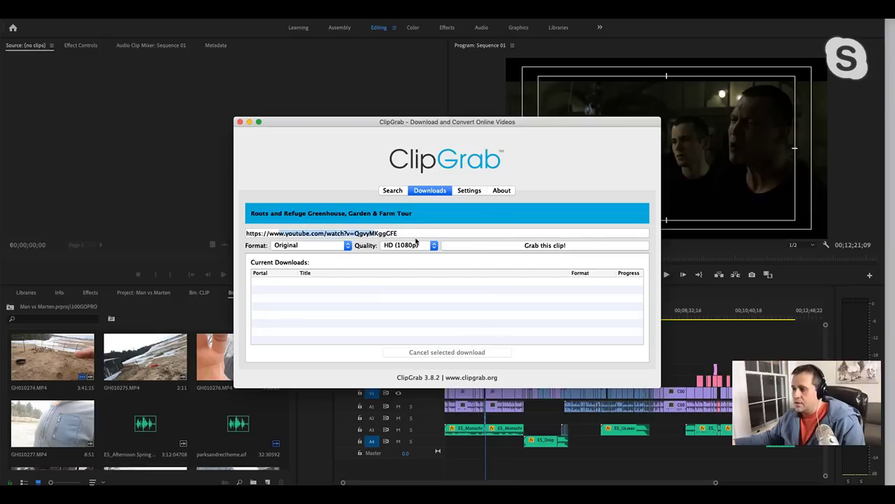
left_click_drag(405, 232, 234, 224)
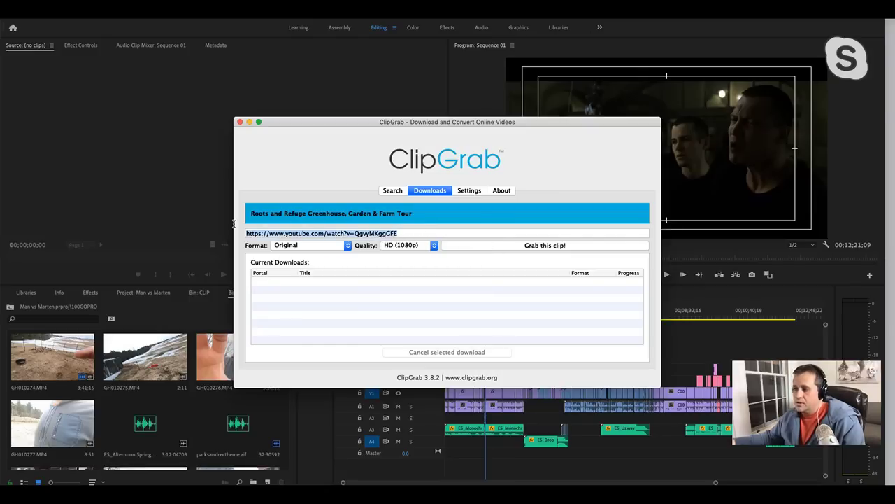
left_click(417, 246)
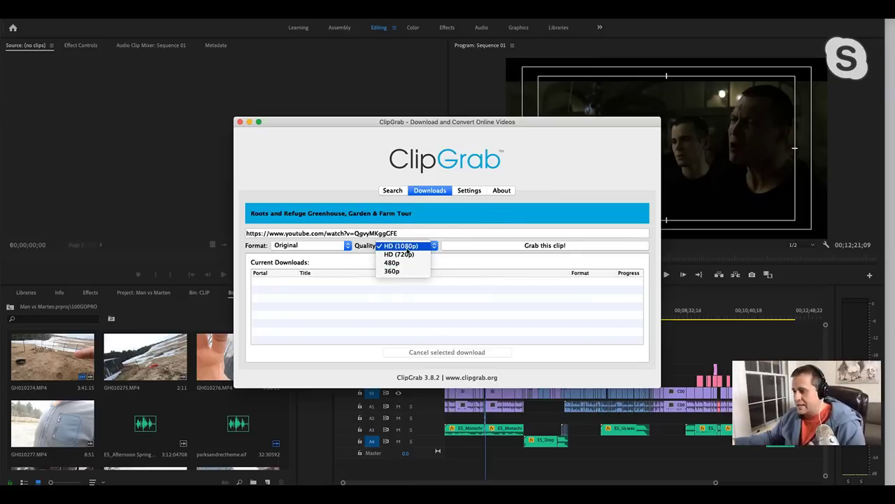
left_click(449, 264)
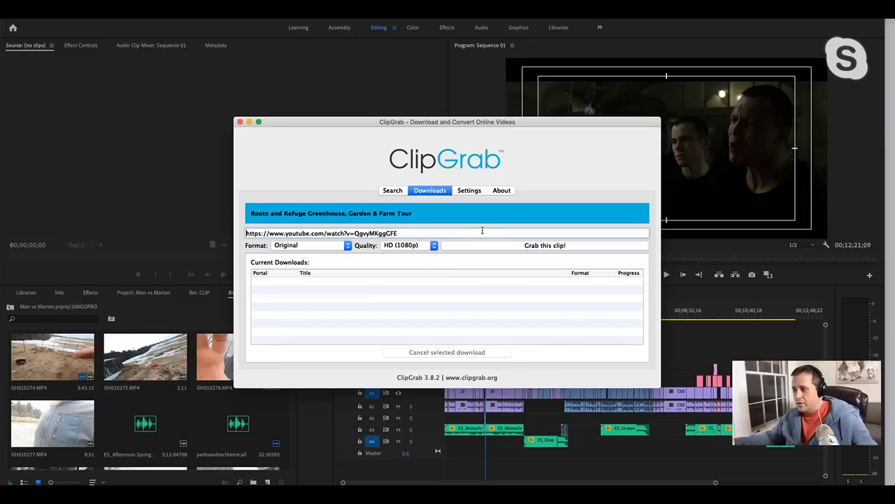
left_click_drag(399, 233, 353, 232)
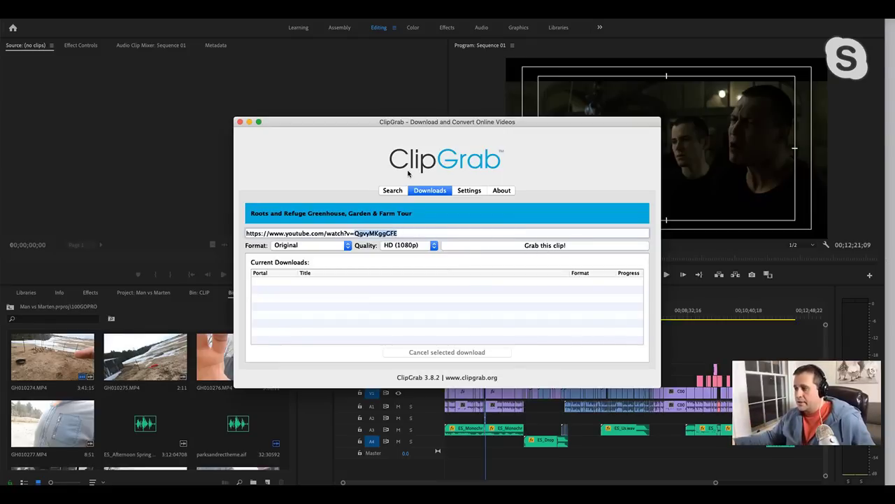
left_click(549, 245)
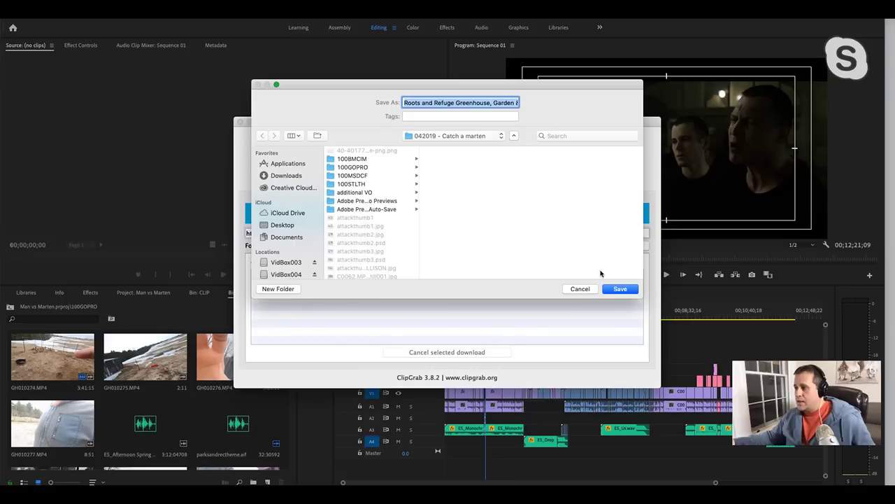
left_click(619, 291)
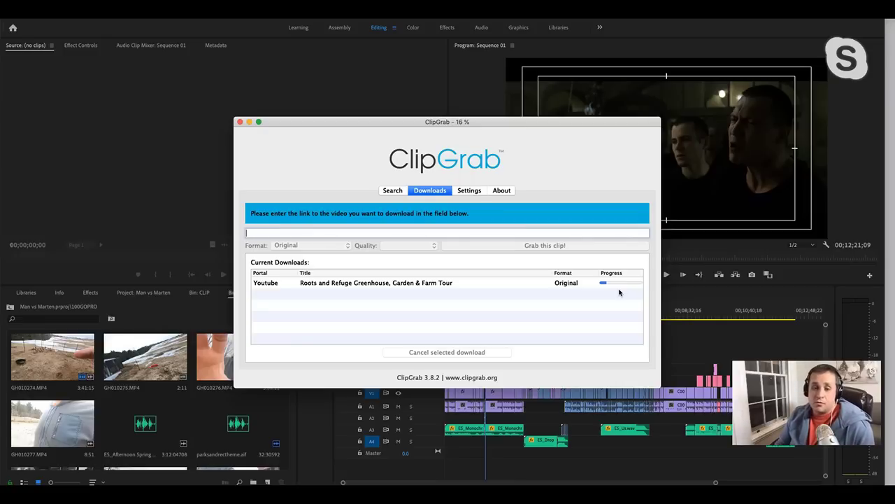
View ClipGrab's About information and return to the list of current downloads.
left_click(503, 191)
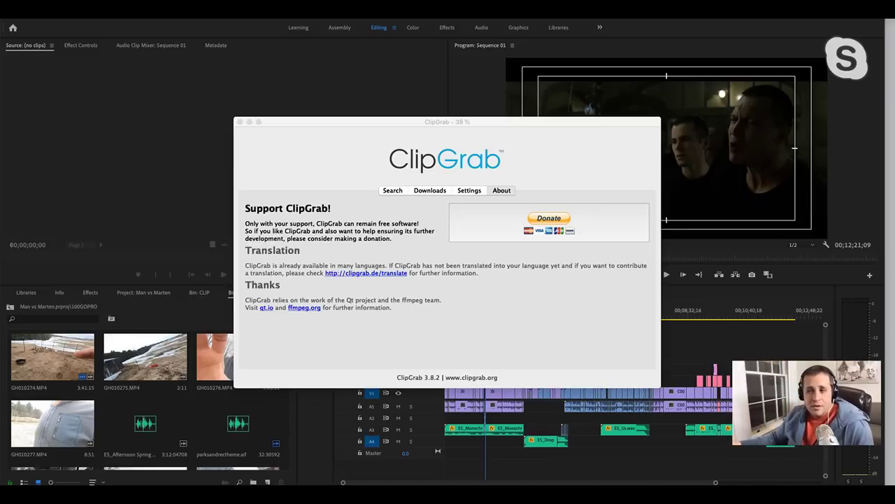
left_click(431, 191)
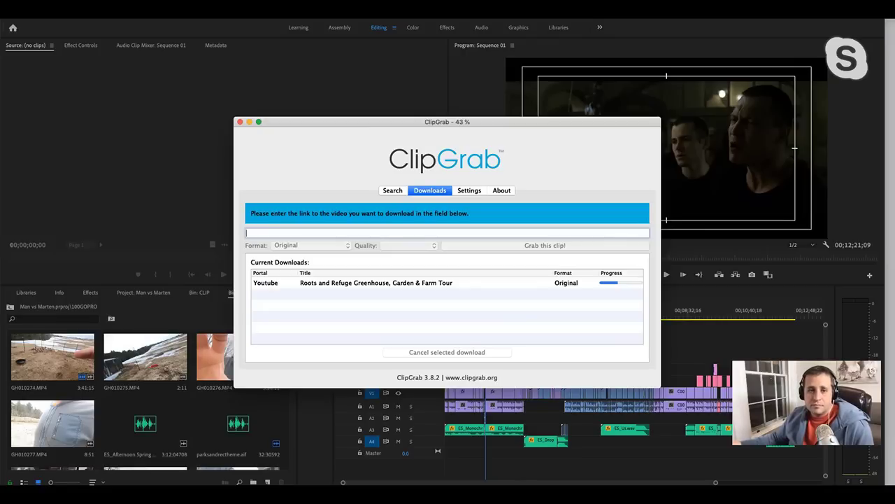
key("super+Tab")
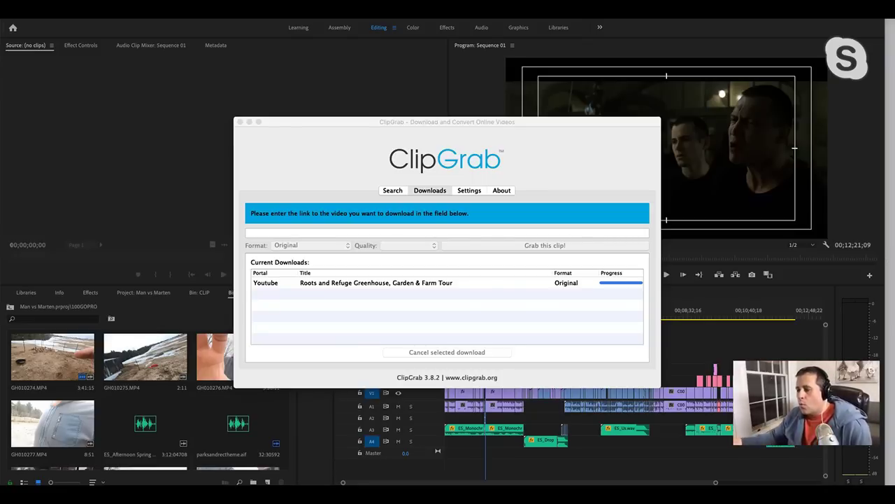
Search YouTube from within ClipGrab for "gold shaw farm" and look through the results.
left_click(393, 190)
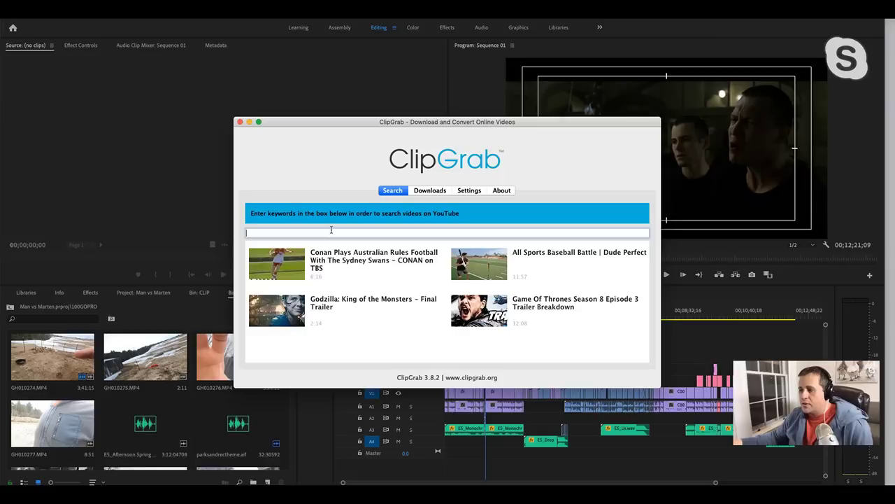
type("g")
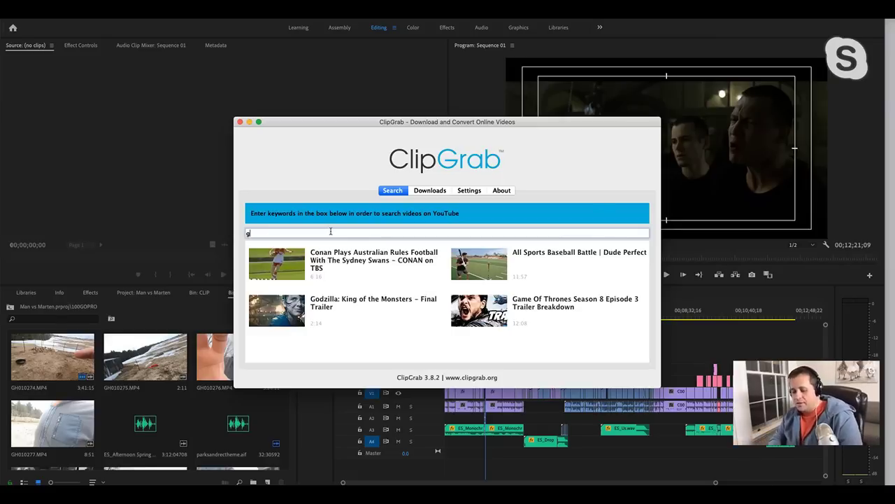
type("old shaw farm")
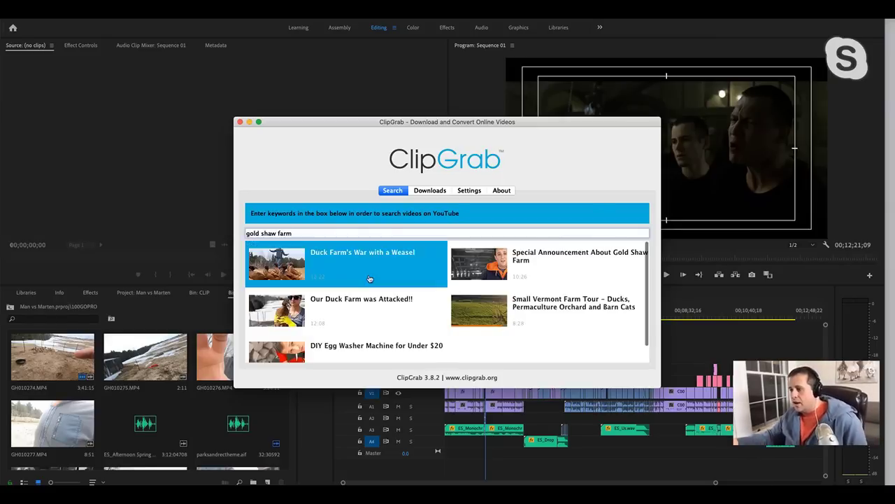
scroll(554, 280, "down", 1)
scroll(555, 280, "up", 1)
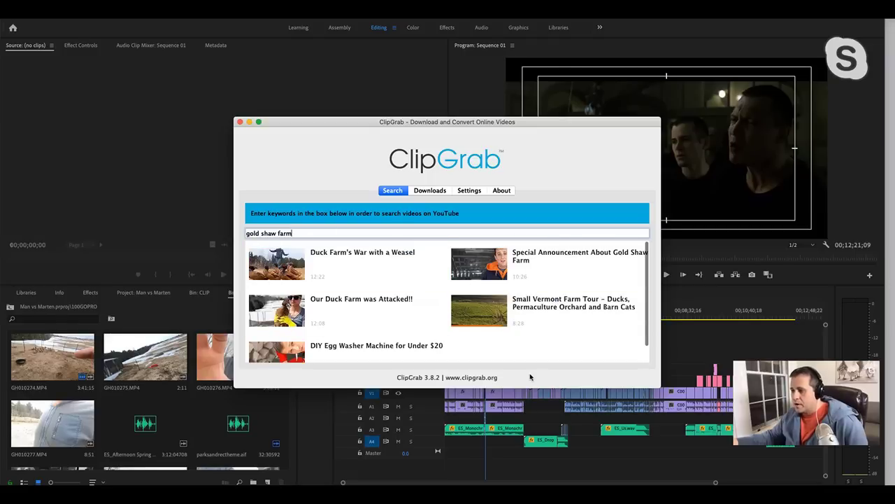
scroll(579, 327, "down", 1)
scroll(580, 326, "up", 1)
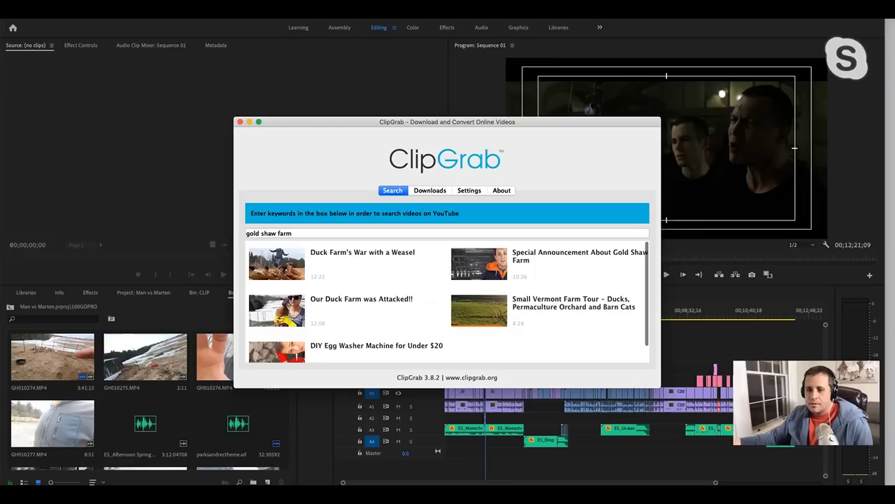
Minimize ClipGrab and switch to Photoshop with the skunkthumb.psd thumbnail open.
key("super+Tab")
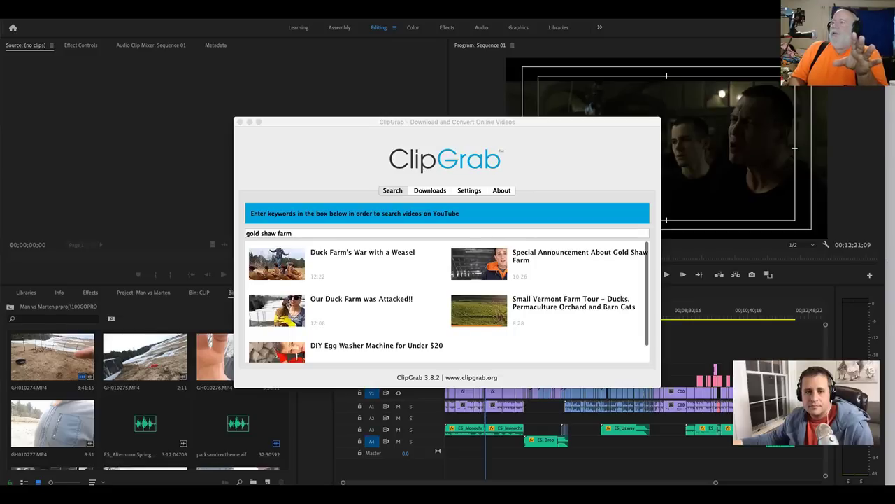
left_click(249, 123)
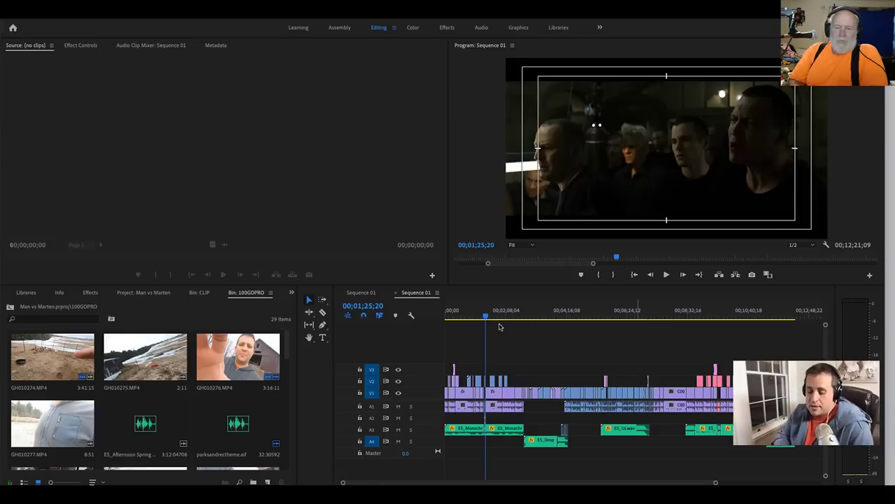
key("super+Tab")
key("super+Tab")
key("super+Tab")
key("super+Tab")
key("super+Tab")
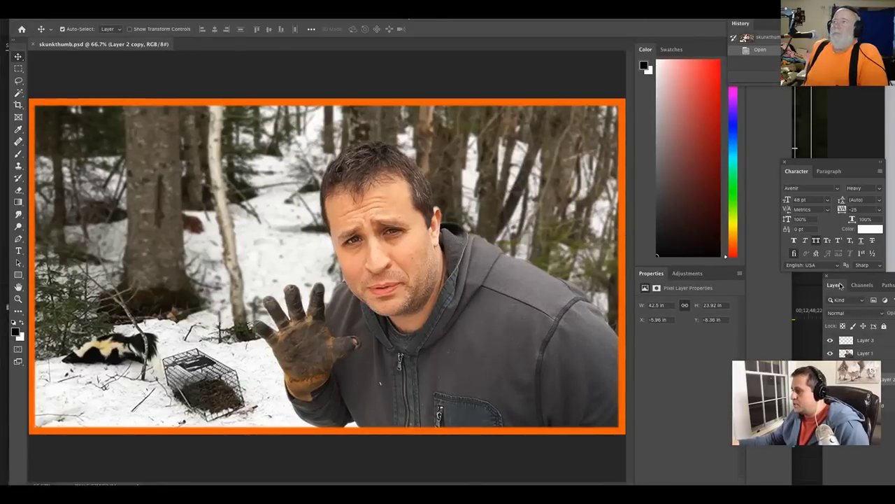
Move the Layers panel next to the image and hide every layer above the Background.
left_click_drag(840, 286, 666, 276)
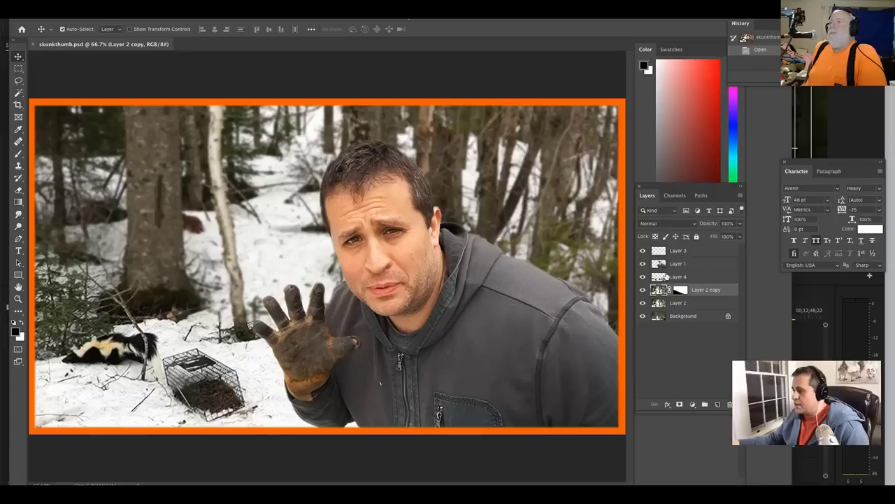
left_click(643, 290)
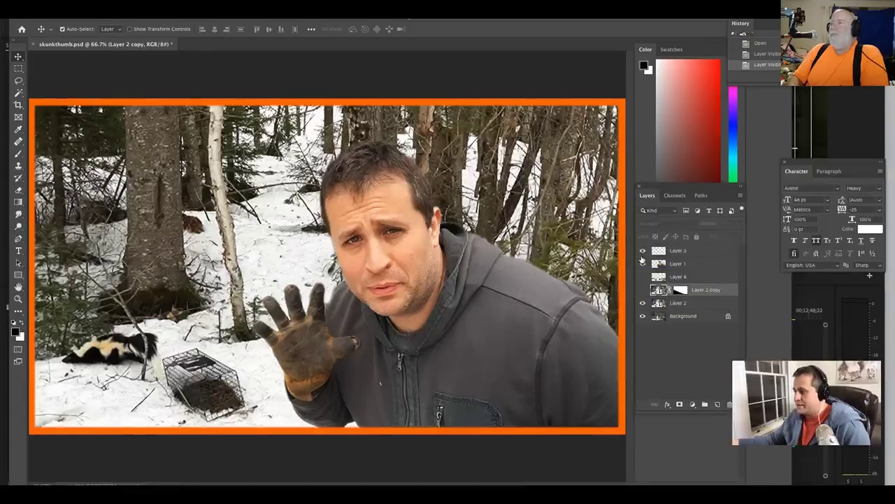
left_click(642, 277)
left_click(643, 263)
left_click(643, 250)
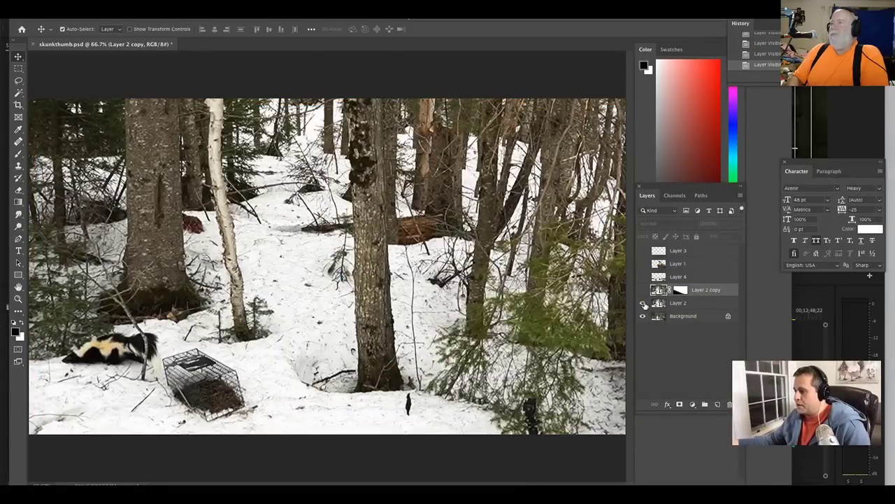
left_click(643, 302)
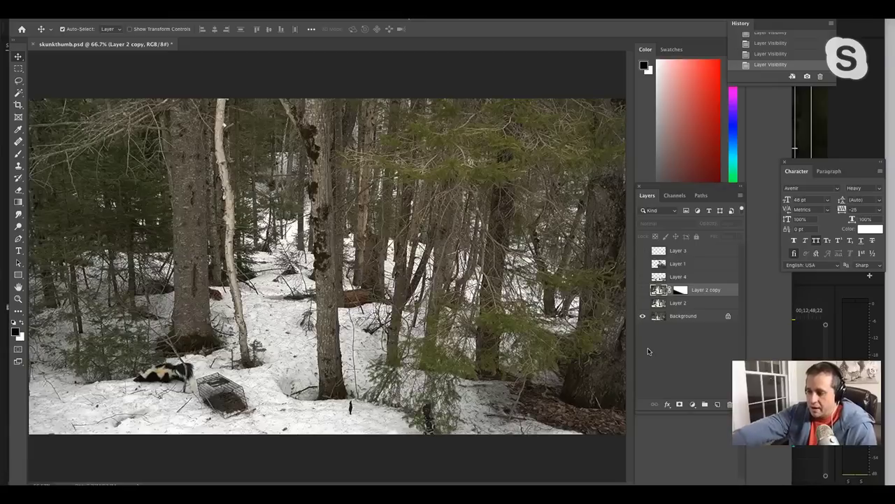
Show Layer 2, Layer 1, Layer 4, Layer 2 copy and Layer 3 again one by one to rebuild the thumbnail.
left_click(643, 303)
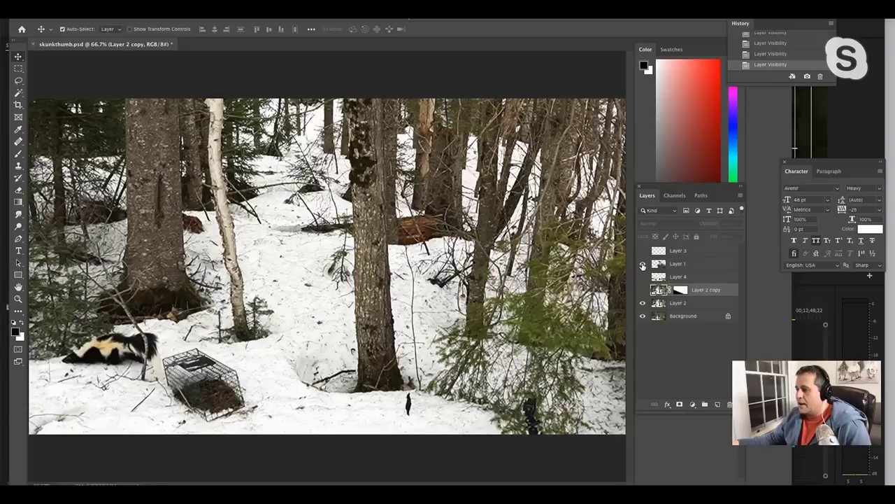
left_click(642, 264)
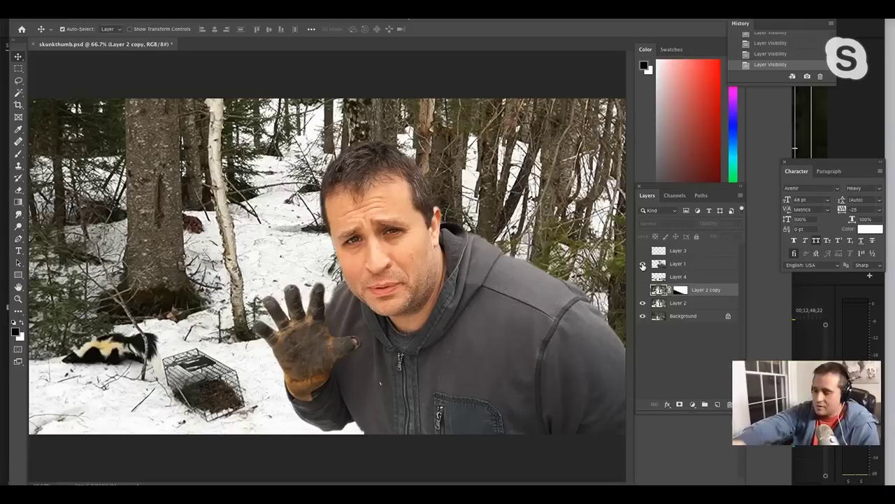
left_click(642, 277)
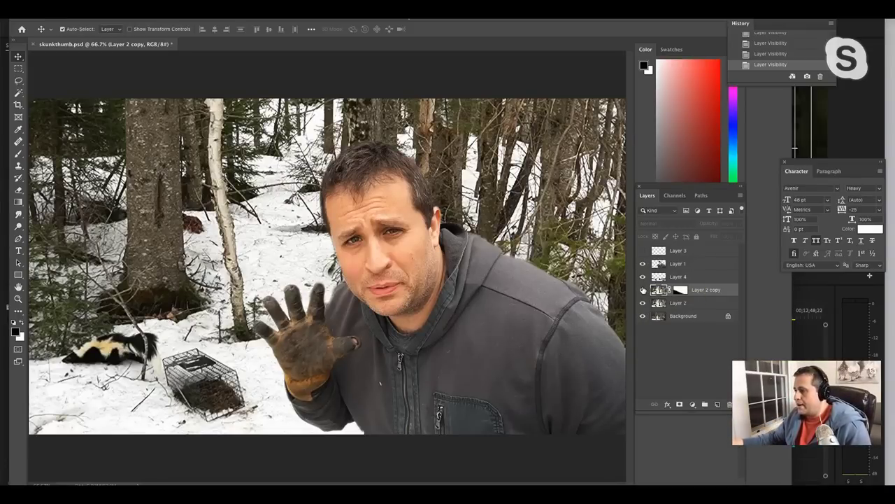
left_click(643, 289)
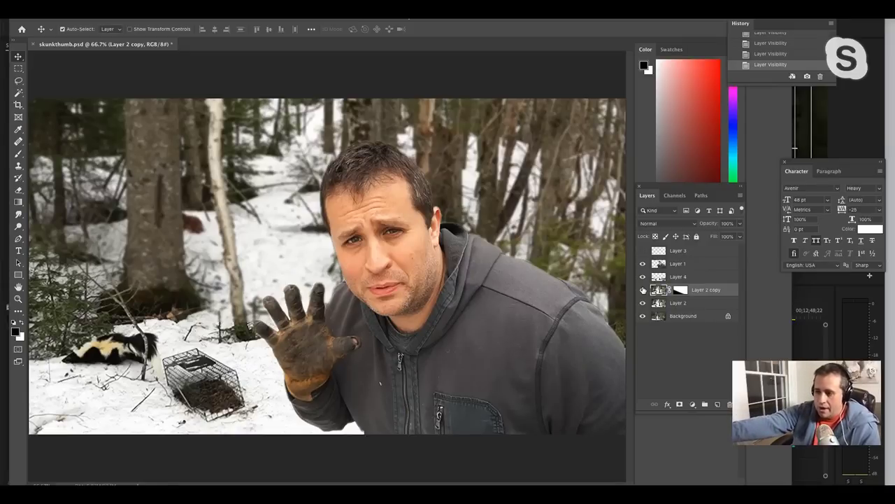
left_click(643, 250)
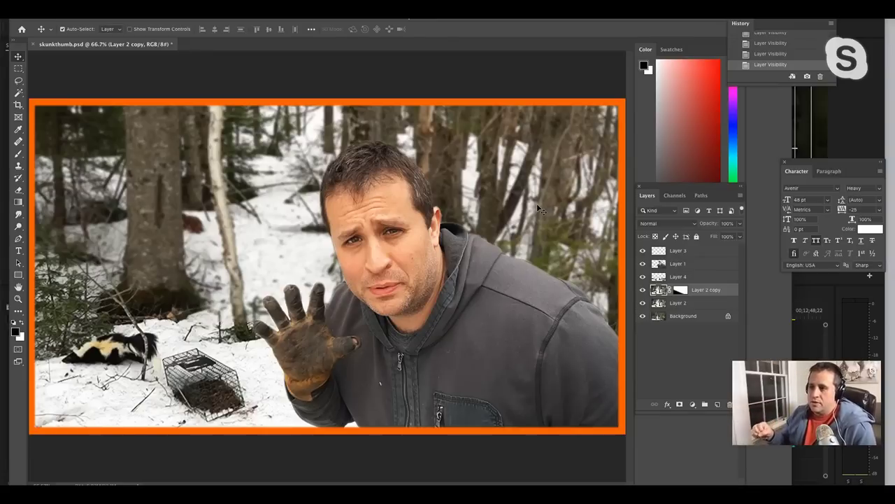
Hide Layer 3, Layer 1, Layer 4 and Layer 2 copy one by one and show them again to compare the thumbnail.
left_click(643, 251)
left_click(642, 263)
left_click(643, 276)
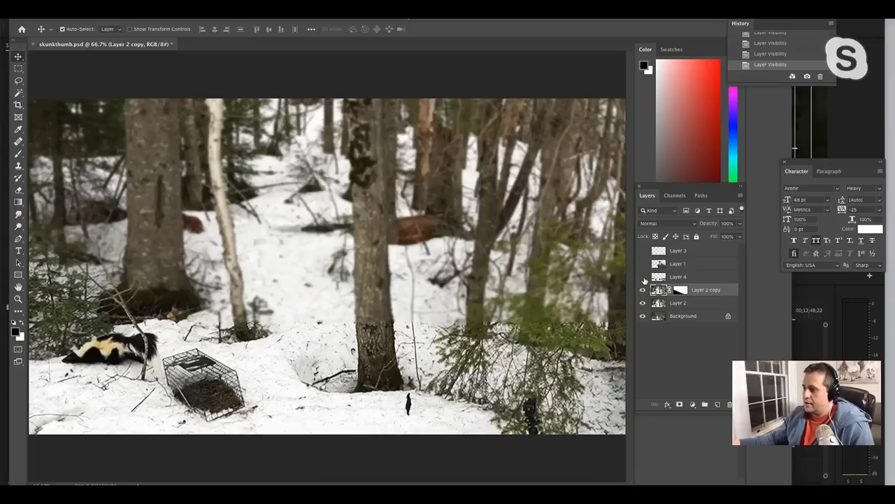
left_click(642, 289)
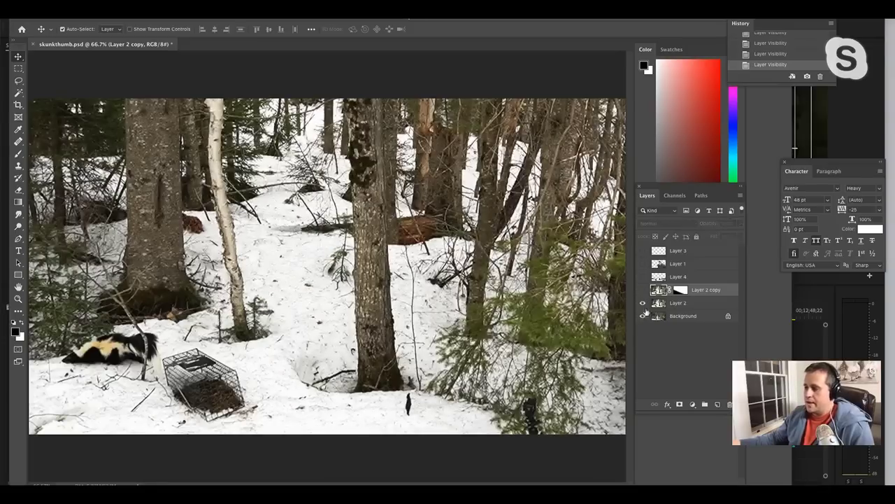
left_click(643, 289)
left_click(643, 276)
left_click(642, 264)
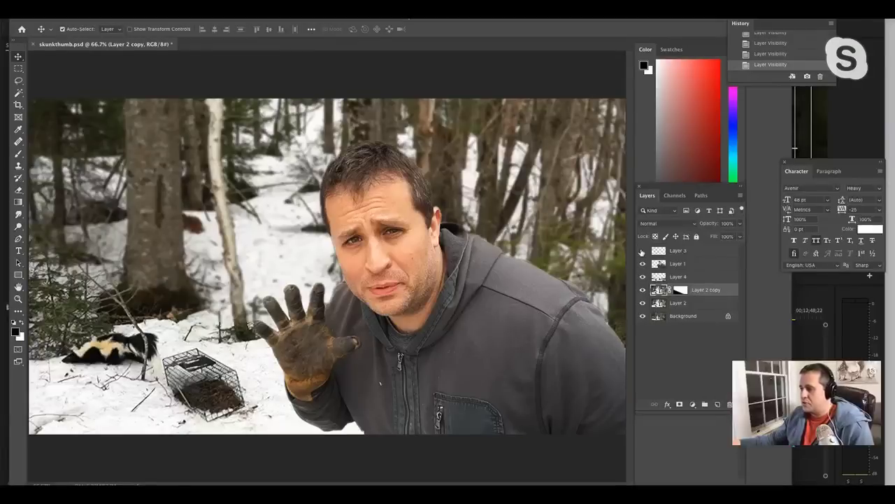
left_click(643, 251)
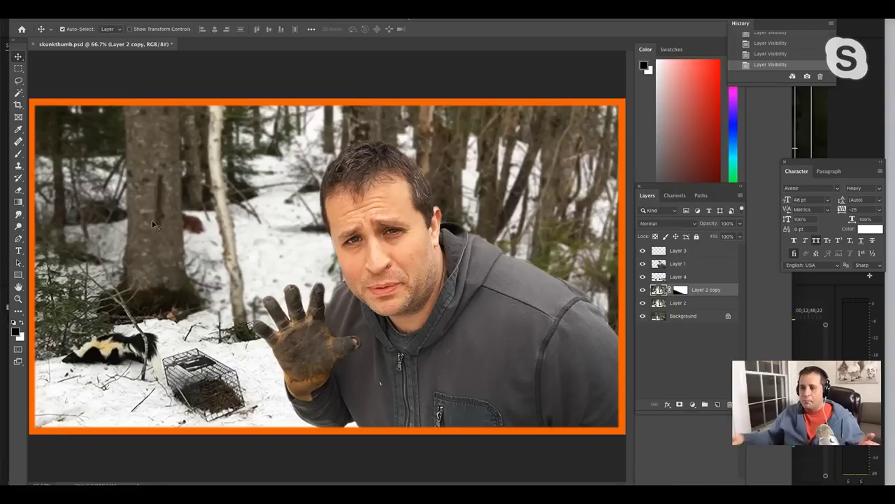
Switch to Premiere Pro and scrub Sequence 01 to the wooded scene at 00;09;46;18.
key("super+Tab")
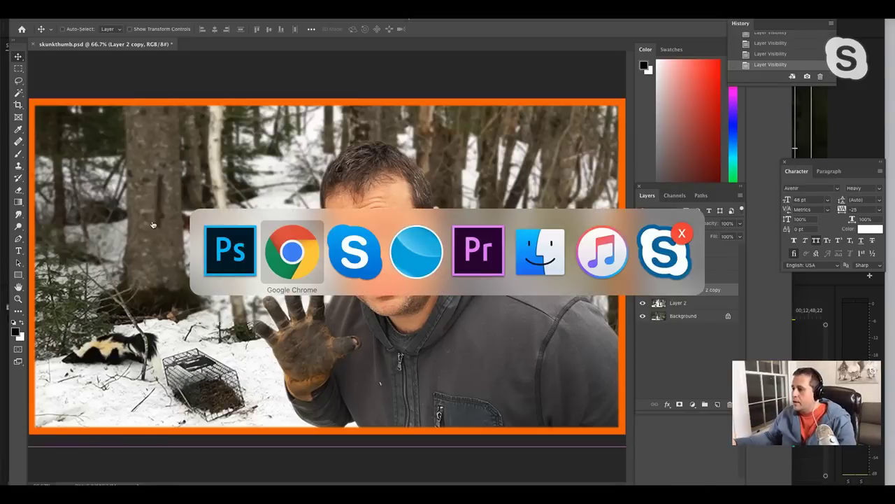
key("super+Tab")
key("super+Tab")
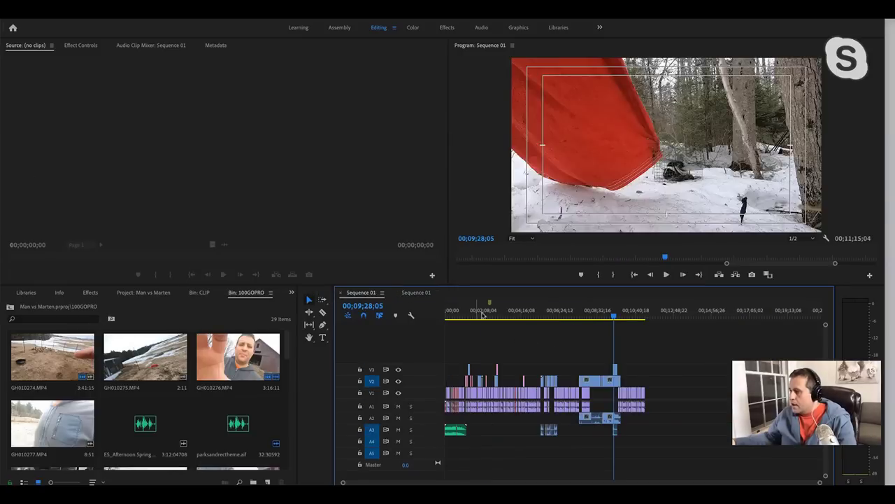
left_click_drag(483, 315, 620, 326)
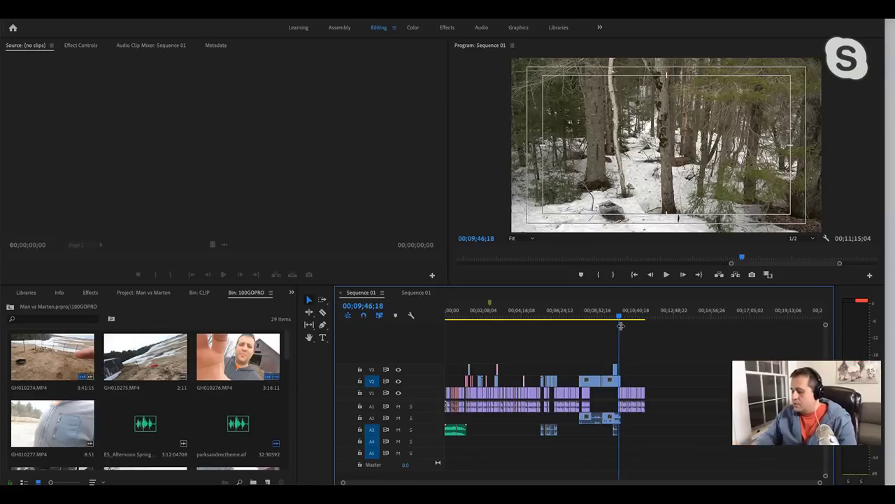
Shorten the end of the GH010288.MP4 clip on V3 and place the playhead on the skunk frame at 00;09;43;01.
key("=")
key("=")
key("=")
key("=")
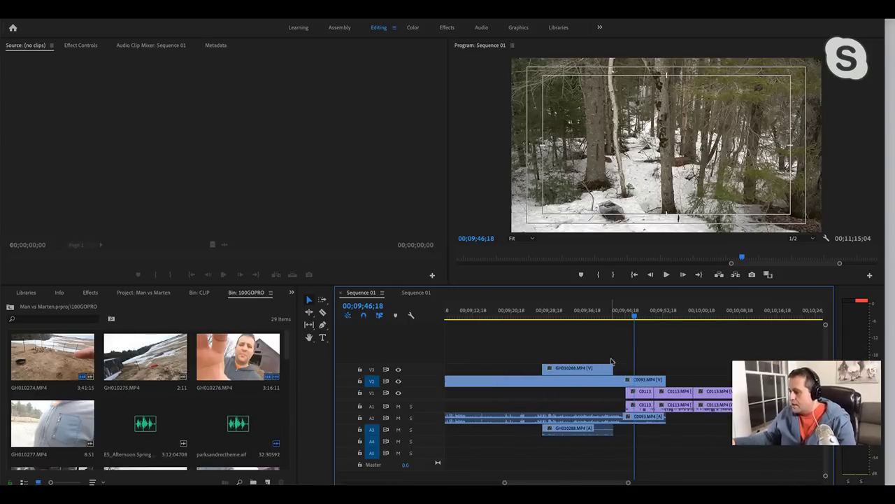
left_click_drag(613, 368, 572, 368)
mouse_move(606, 316)
left_mouse_down()
mouse_move(592, 316)
mouse_move(620, 317)
left_mouse_up()
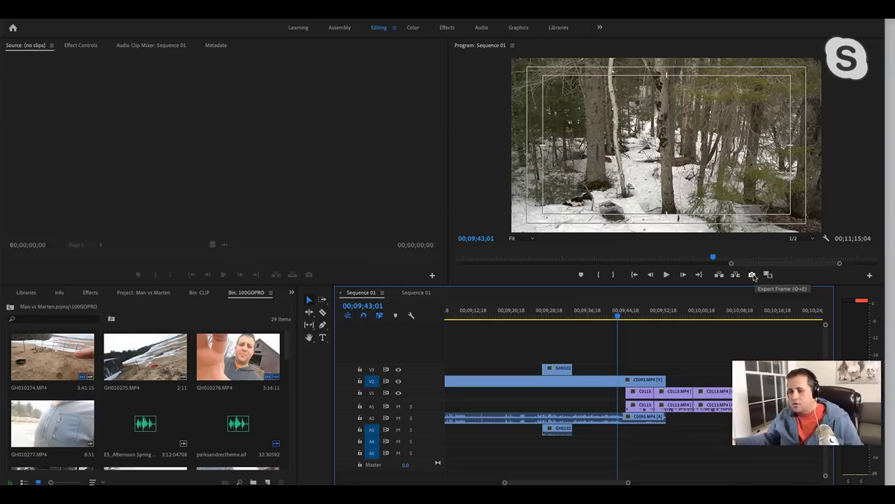
Export the skunk frame at 00;09;43;01 as a JPEG, adding " - DEMO" to the suggested name.
left_click(752, 275)
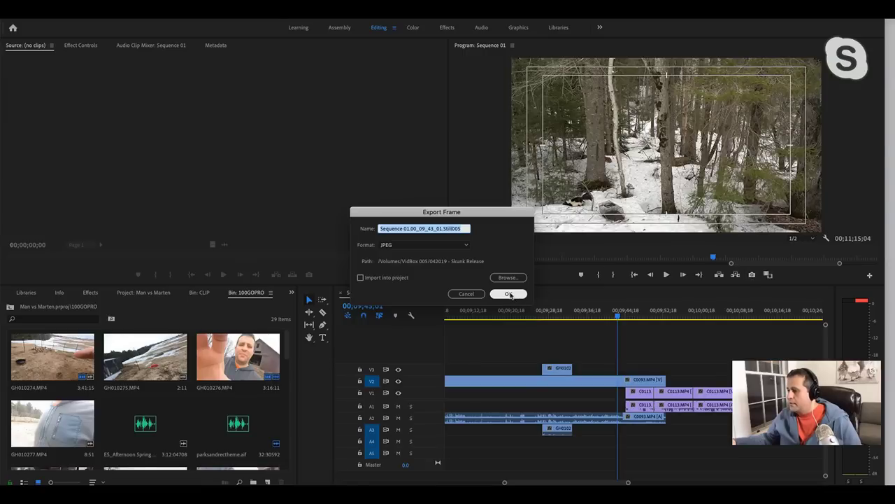
left_click(463, 228)
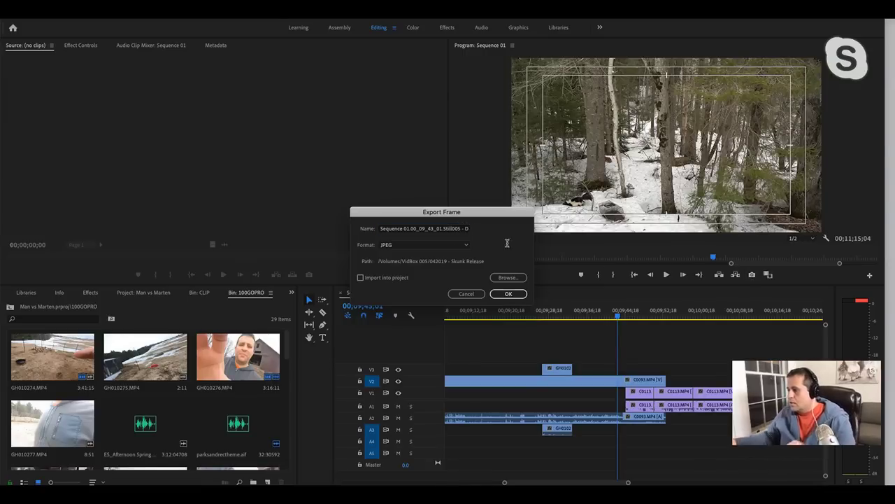
left_click(509, 293)
Place the playhead at 00;08;56;26, where the man faces the camera, and select the C0093.MP4 clip on V2.
left_click(509, 313)
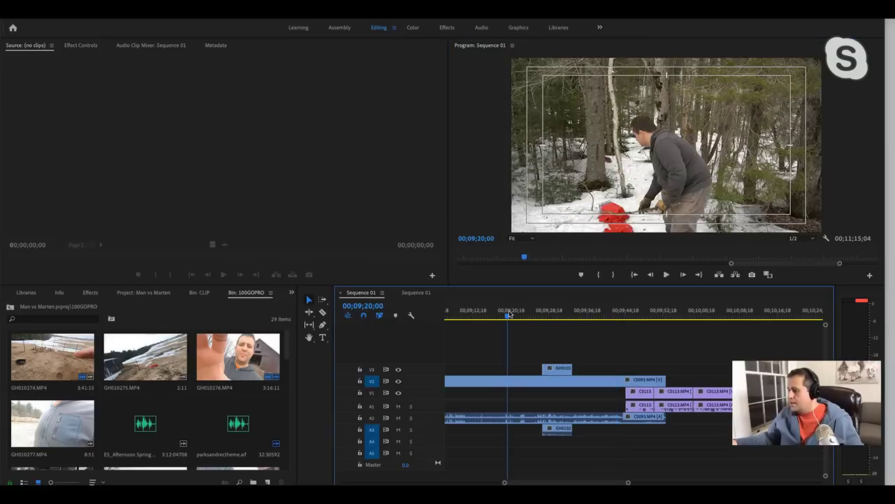
scroll(543, 333, "up", 3)
left_click(547, 314)
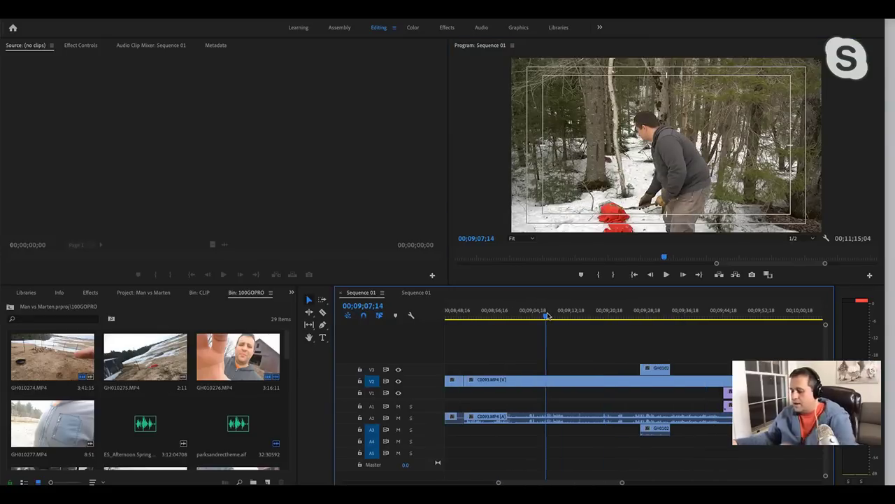
key("minus")
mouse_move(550, 312)
left_mouse_down()
mouse_move(526, 314)
mouse_move(565, 317)
left_mouse_up()
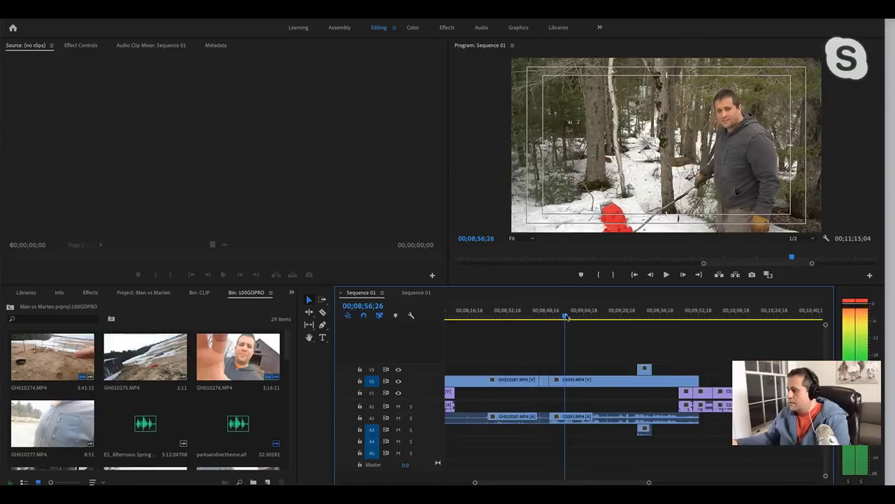
left_click(569, 383)
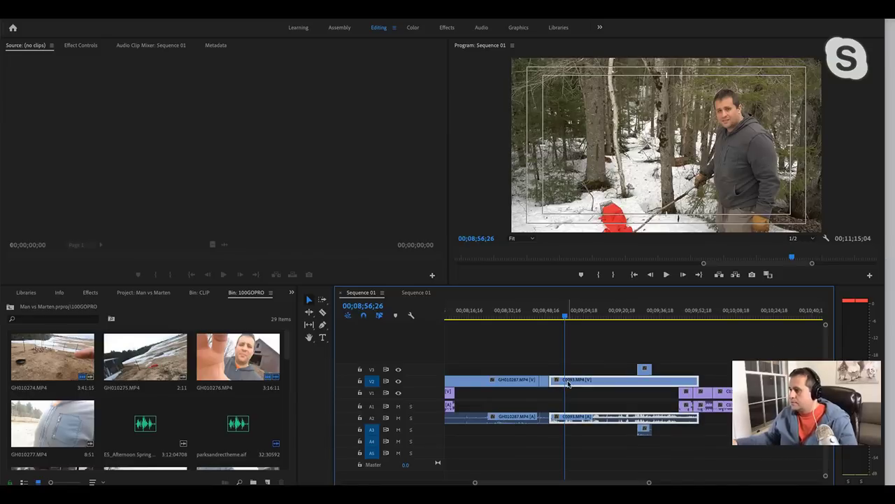
Export the frame of the man at 00;08;56;26 as a JPEG, adding " - DEMO" to the suggested name.
left_click(752, 275)
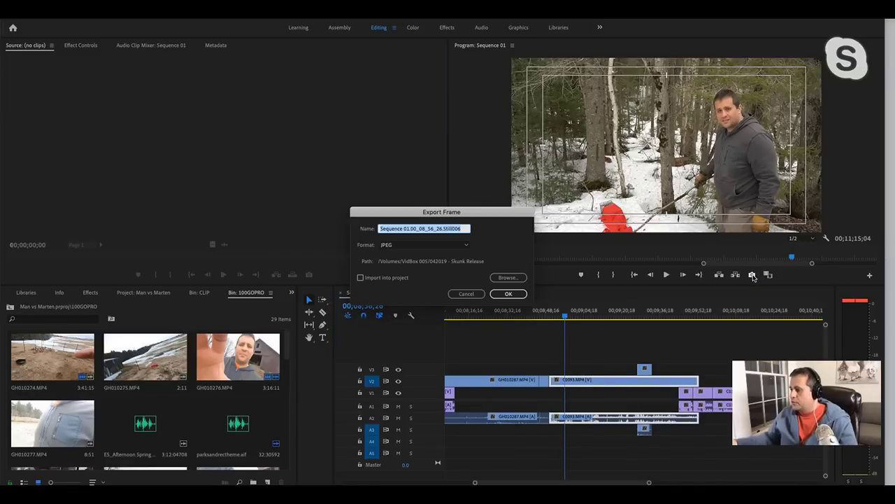
left_click(506, 297)
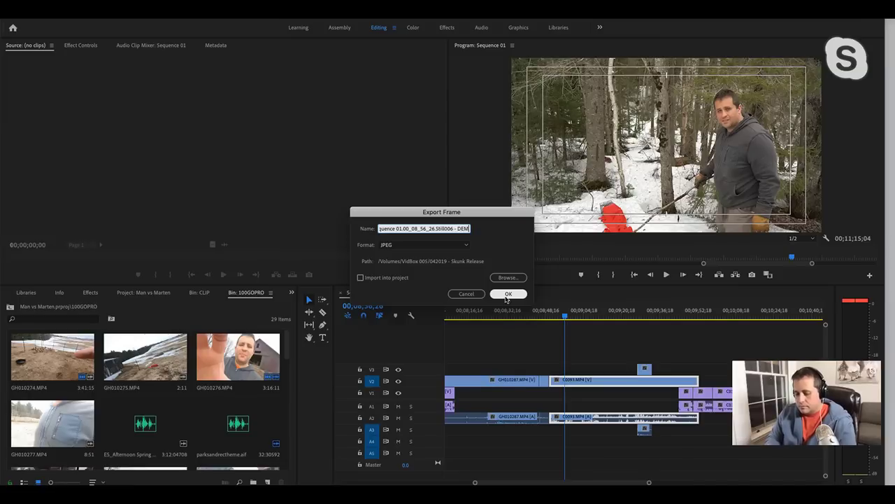
left_click(508, 294)
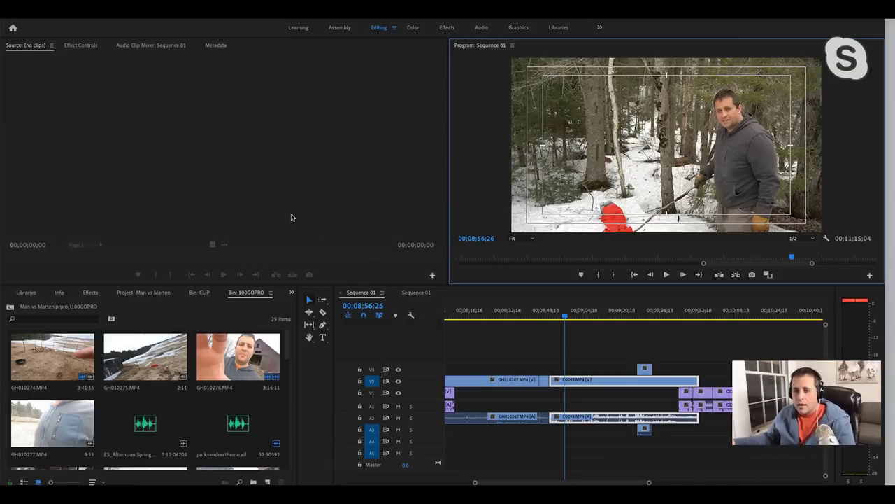
Switch to Photoshop and open the two exported DEMO.jpg stills from the "042019 - Skunk Release" folder.
key("super+Tab")
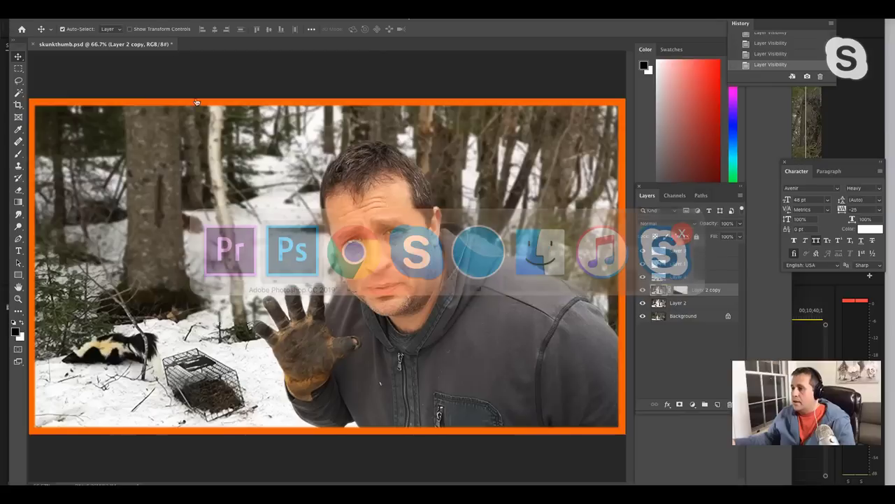
left_click(85, 9)
left_click(86, 25)
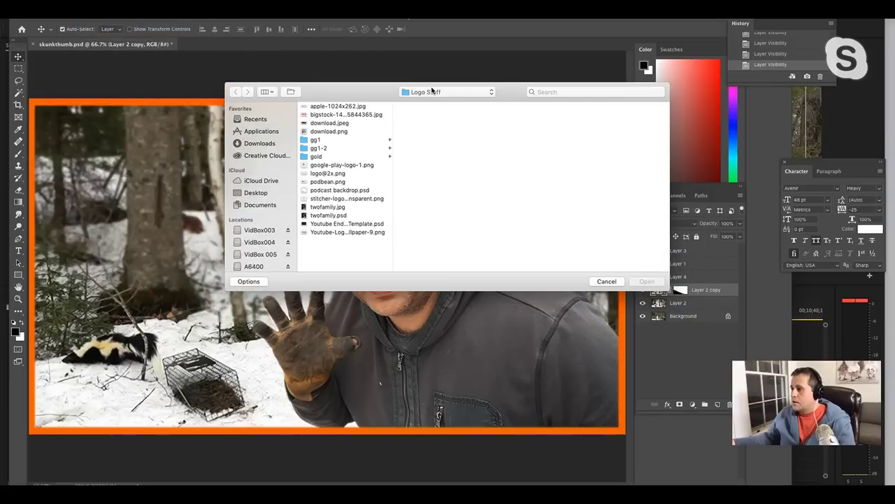
left_click(431, 89)
left_click(428, 150)
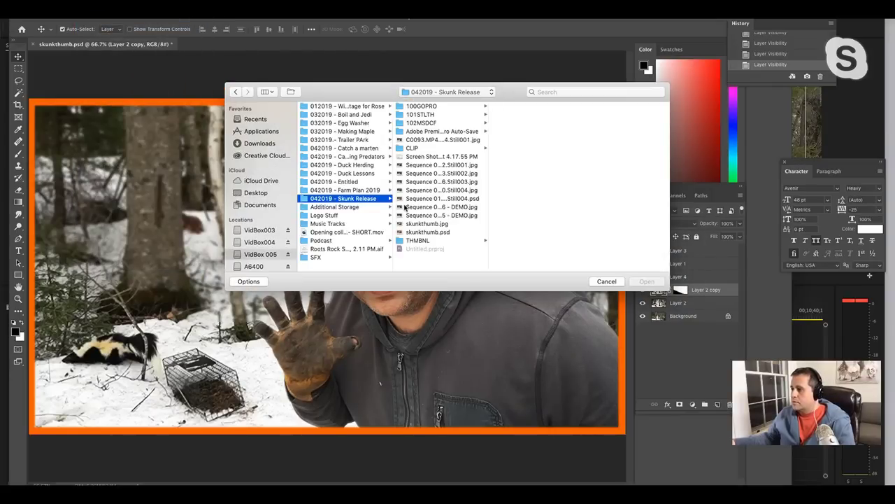
left_click(456, 207)
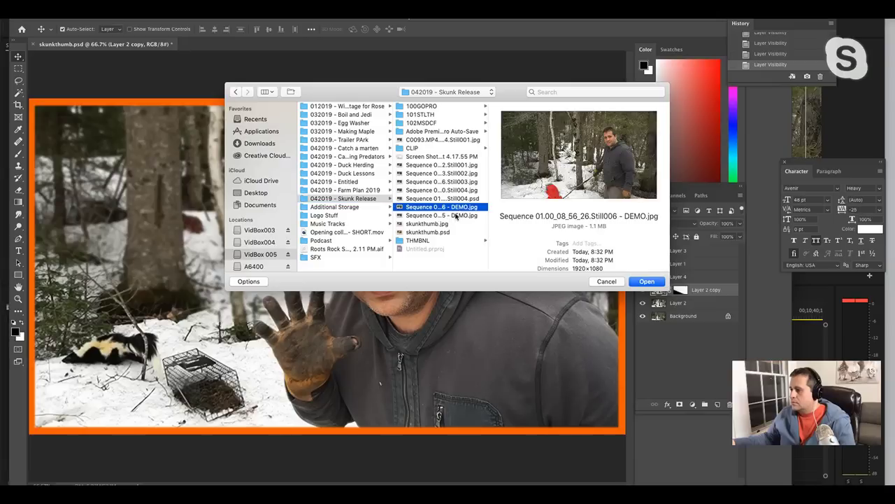
left_click(456, 216, "shift")
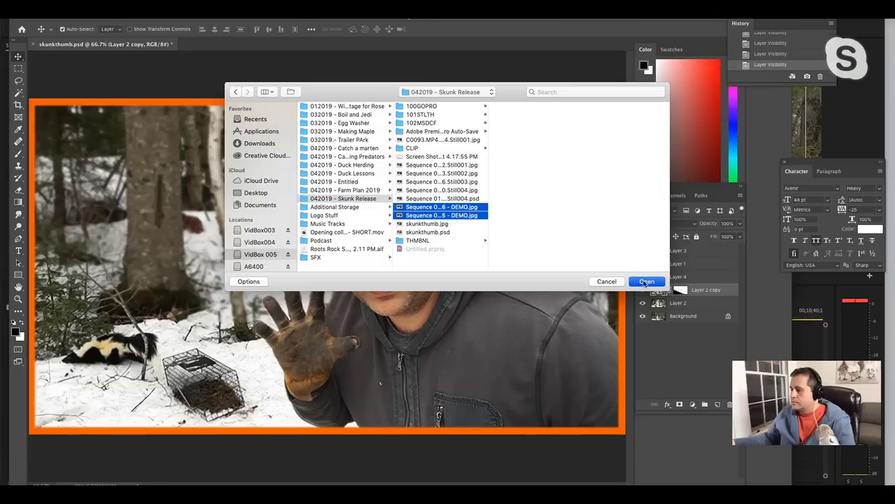
left_click(645, 281)
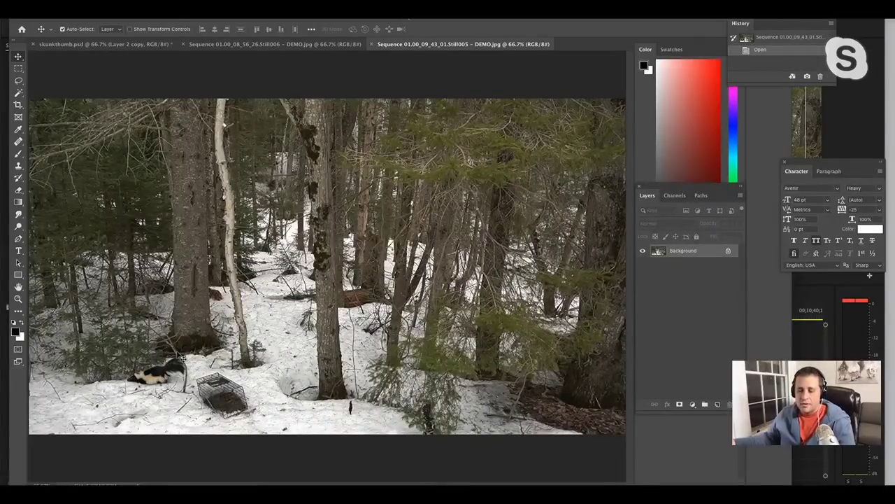
In the Still006 - DEMO image, select the man by tracing his outline with the Magnetic Lasso tool.
left_click(327, 44)
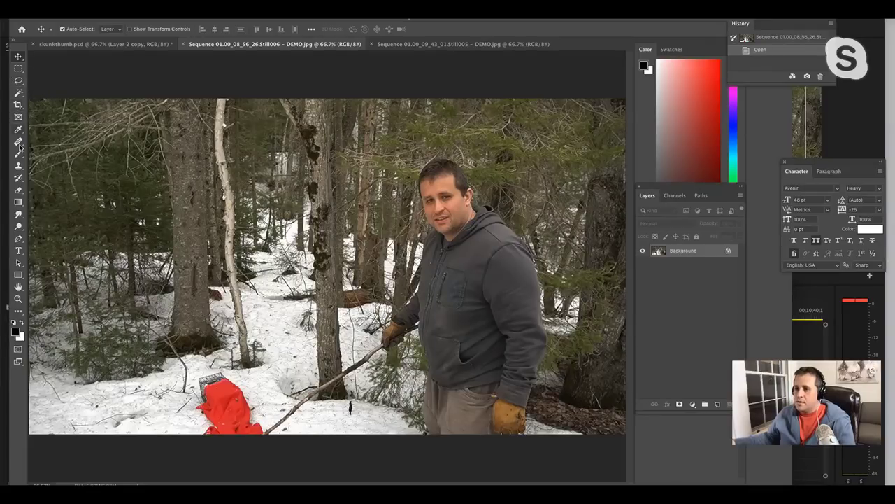
left_click(19, 80)
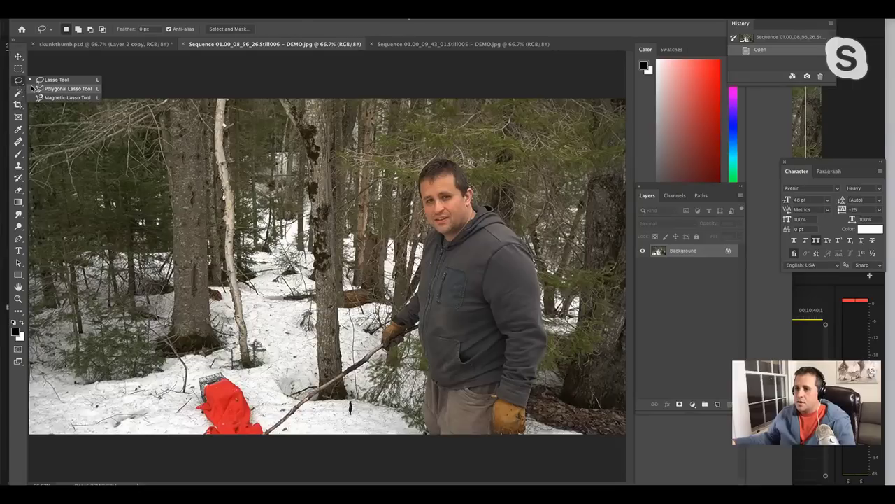
left_click(63, 98)
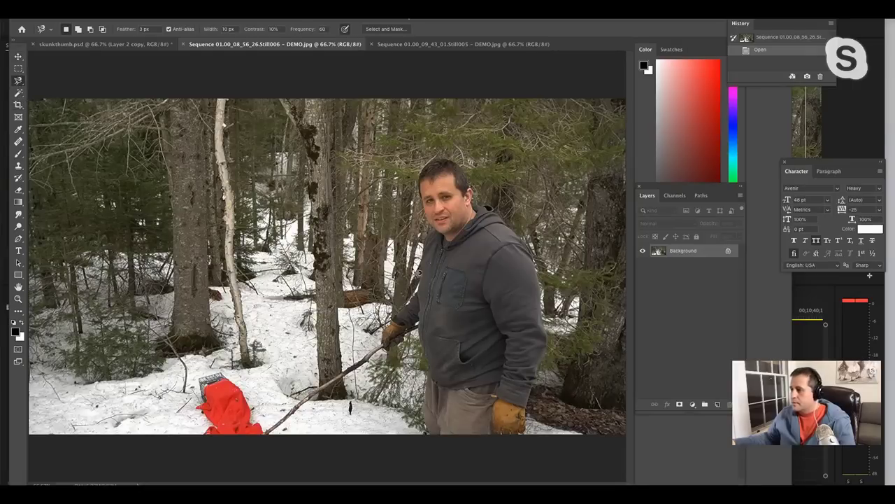
left_click(436, 164)
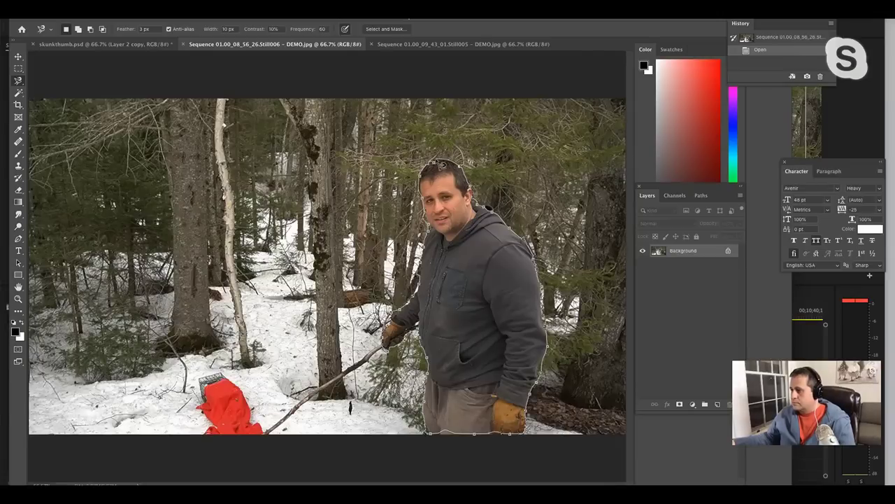
left_click(439, 165)
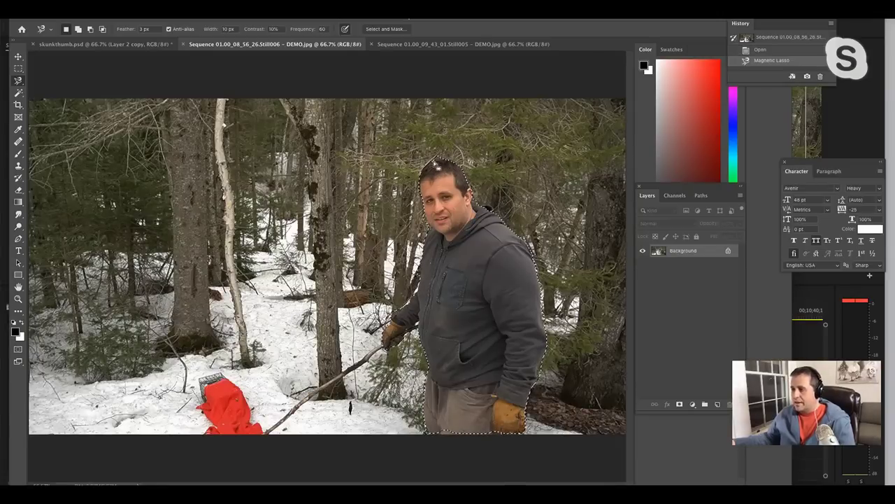
Paste the copied man into the Still005 - DEMO image and move him right and down to the picture's lower edge.
left_click(417, 44)
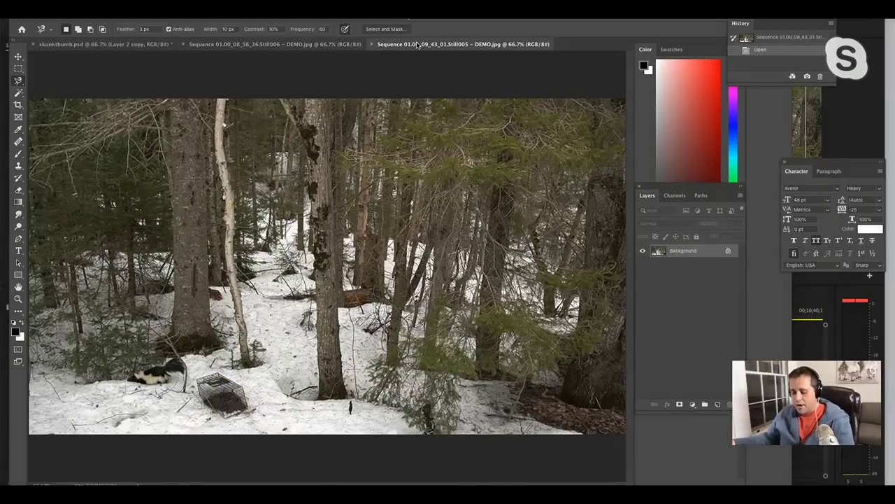
left_click(324, 44)
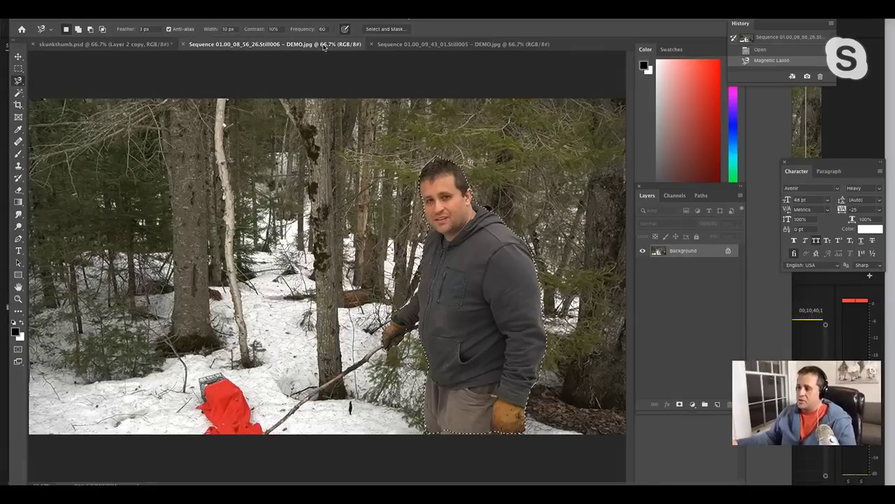
left_click(399, 45)
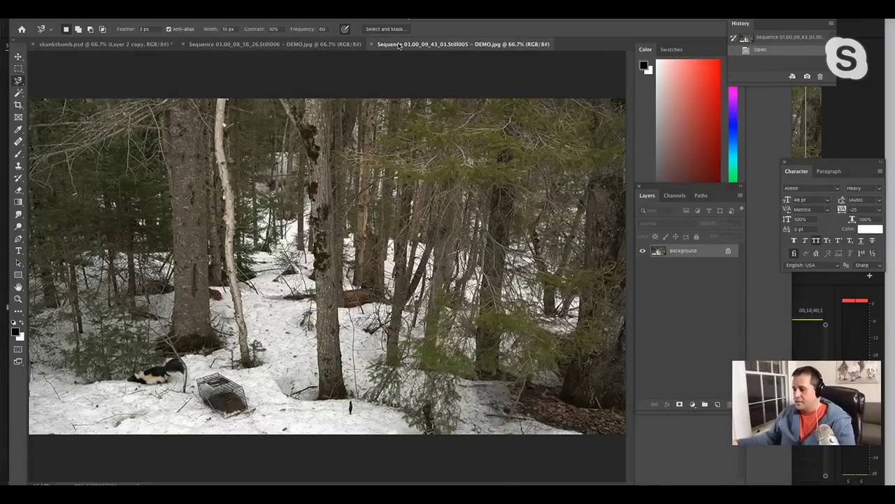
key("ctrl+v")
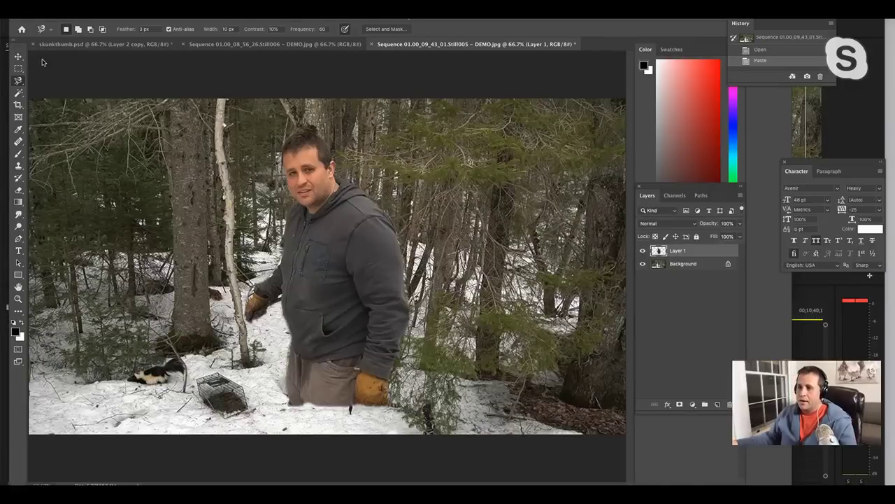
left_click(18, 57)
left_click_drag(356, 322, 442, 360)
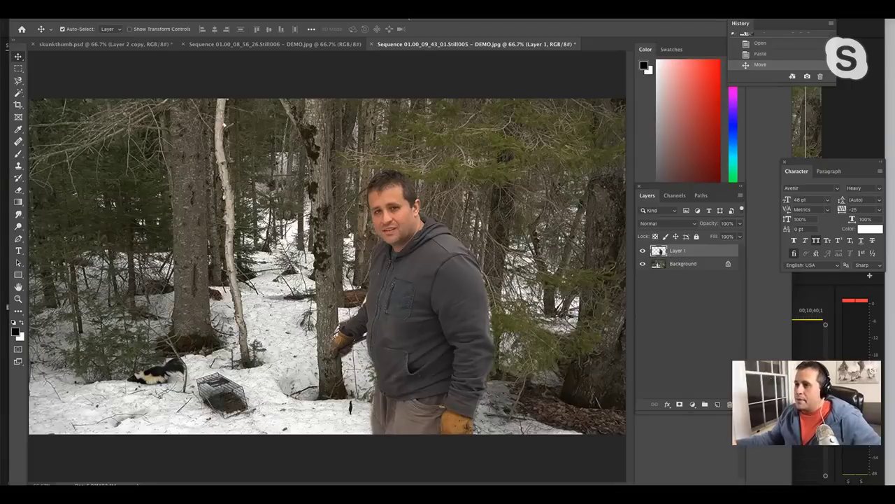
Brighten the pasted man on Layer 1 with a Brightness/Contrast adjustment of brightness 58 and contrast 51.
left_click(133, 9)
mouse_move(213, 32)
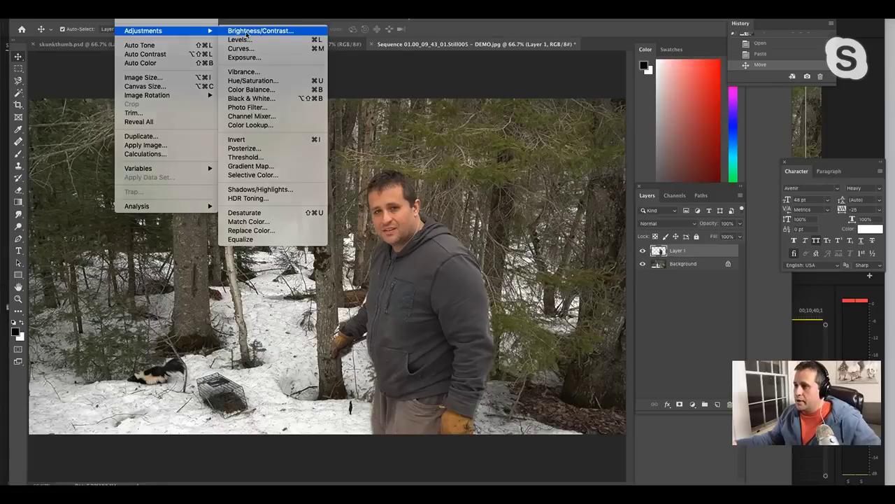
left_click(247, 33)
left_click_drag(598, 212, 604, 213)
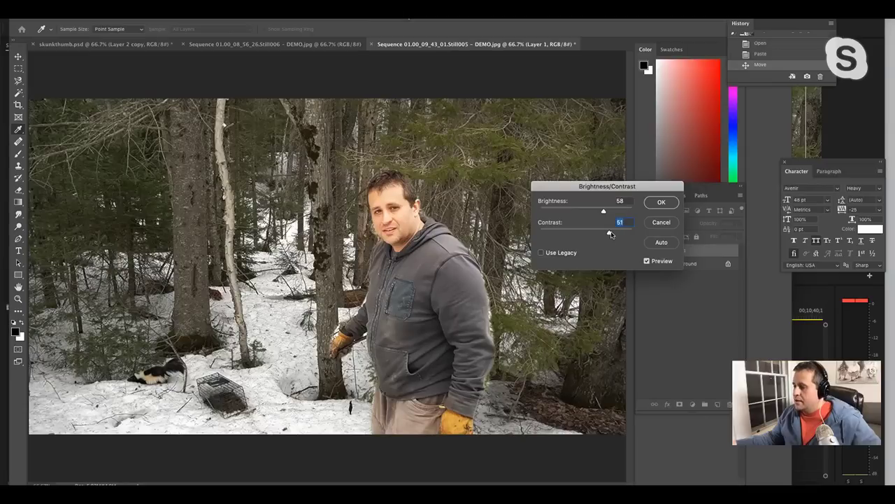
left_click(661, 201)
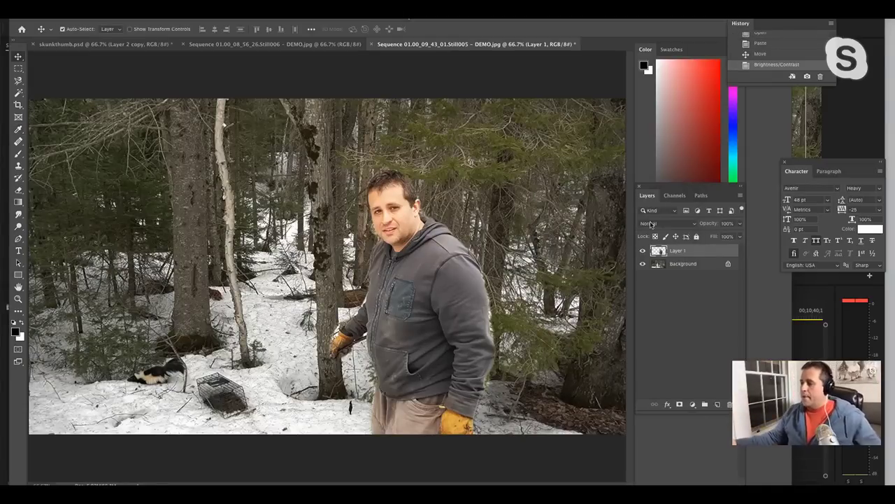
Try a Gaussian Blur with a radius of 3.3 pixels on the Background layer behind the man.
left_click(682, 265)
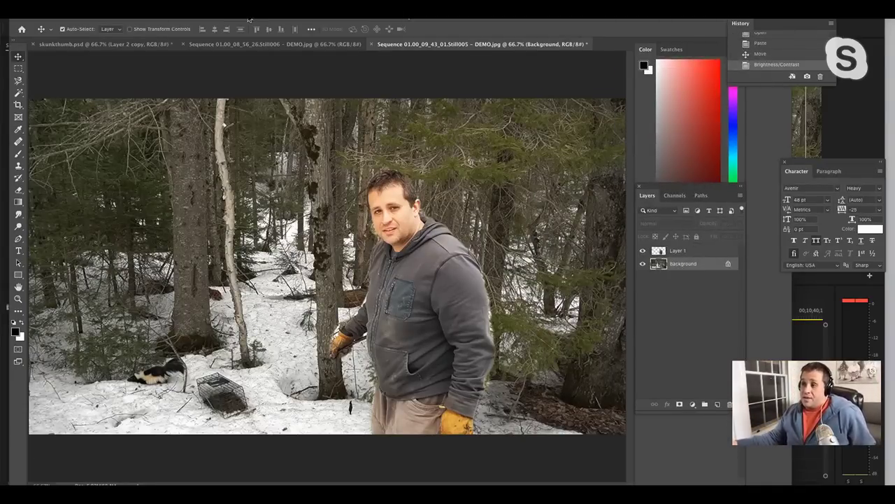
left_click(232, 8)
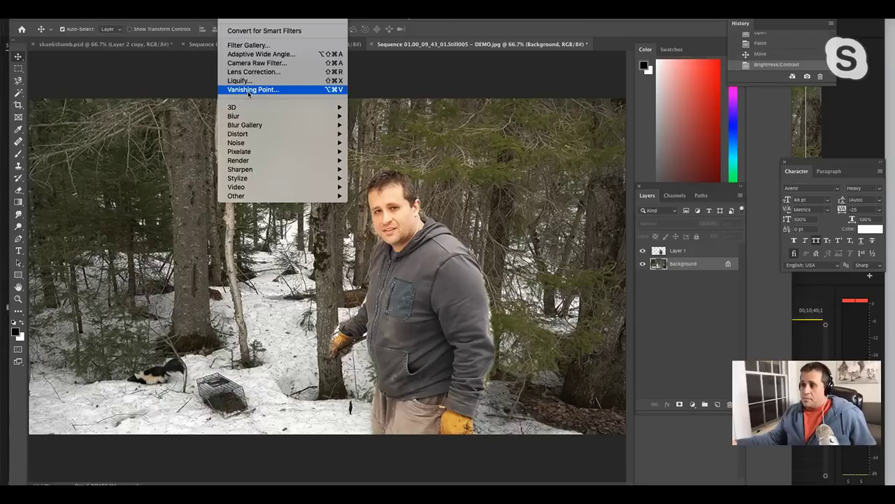
left_click(186, 386)
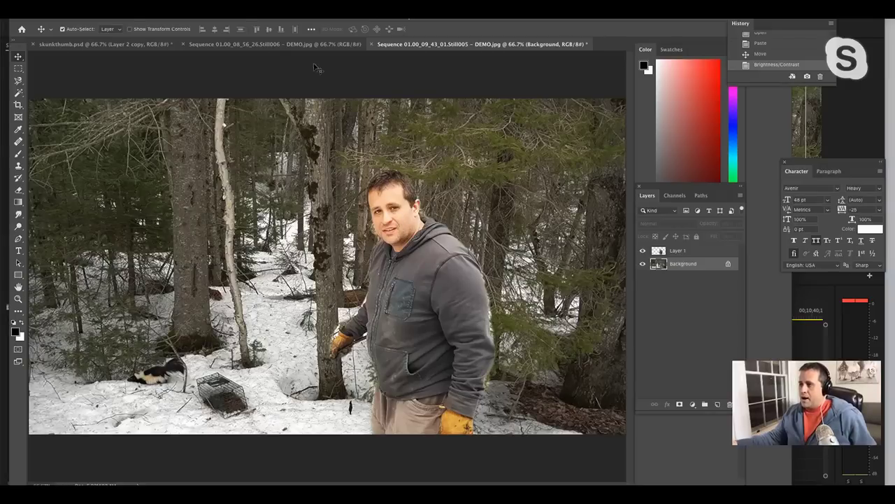
left_click(232, 8)
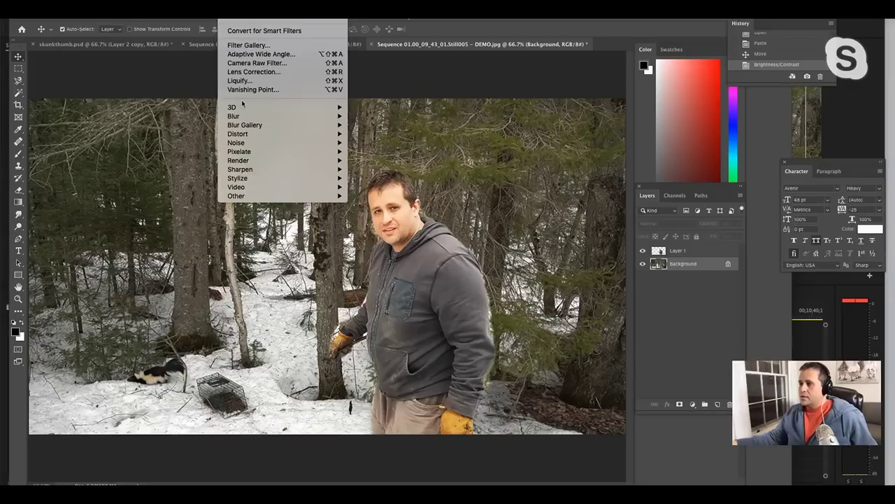
mouse_move(245, 116)
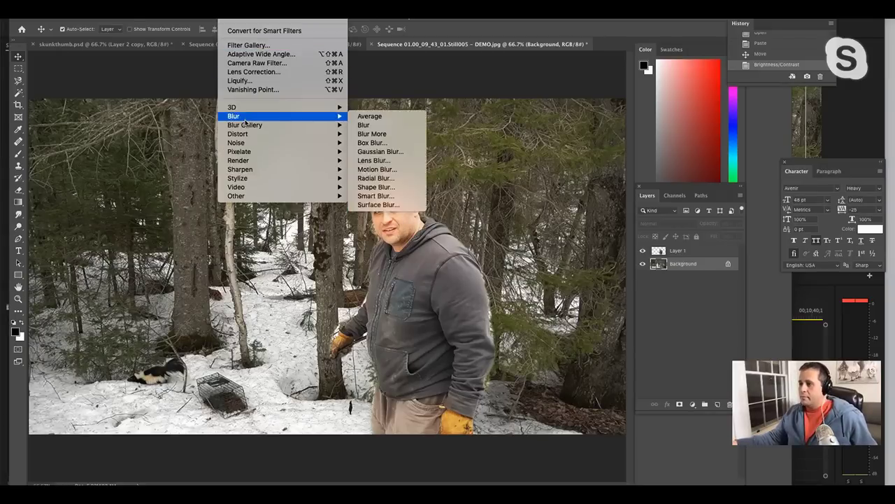
left_click(410, 151)
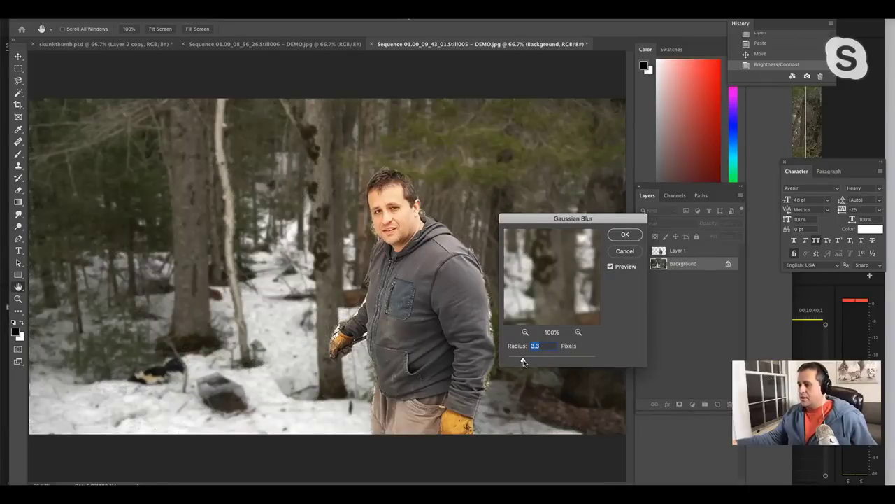
left_click(632, 254)
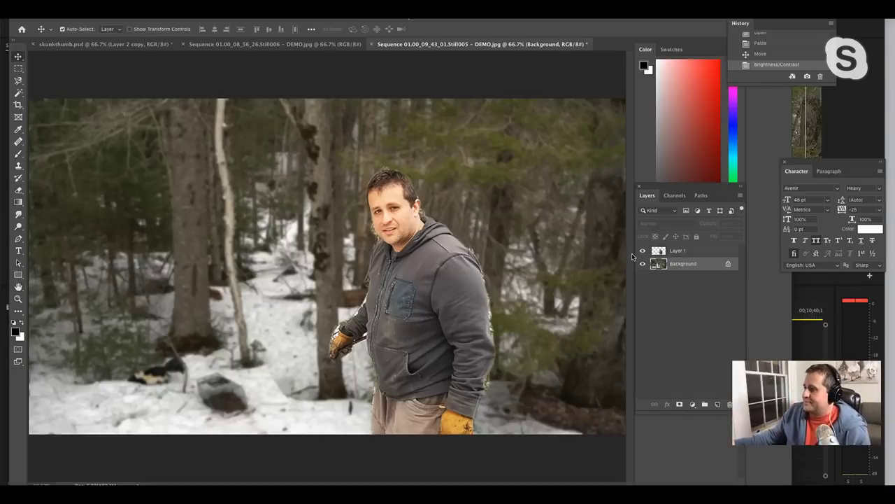
Switch to the skunkthumb.psd document, then enlarge the Layers panel and place it over the picture.
left_click(128, 41)
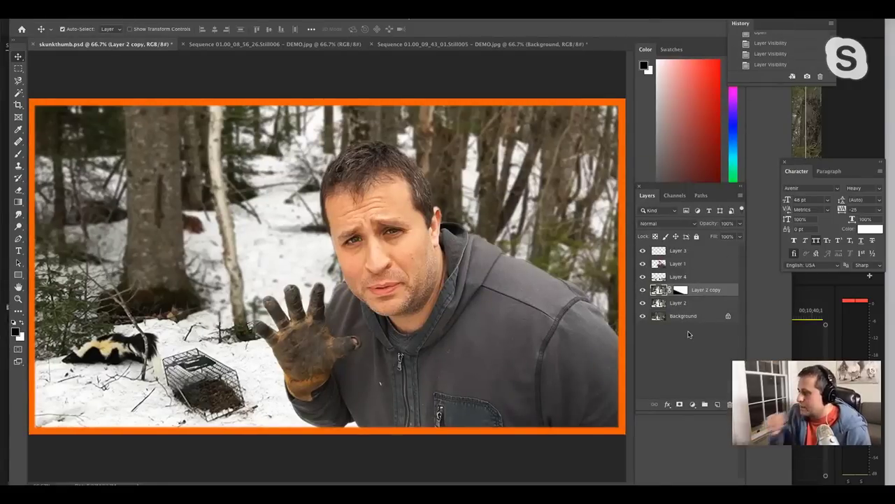
left_click_drag(689, 187, 466, 102)
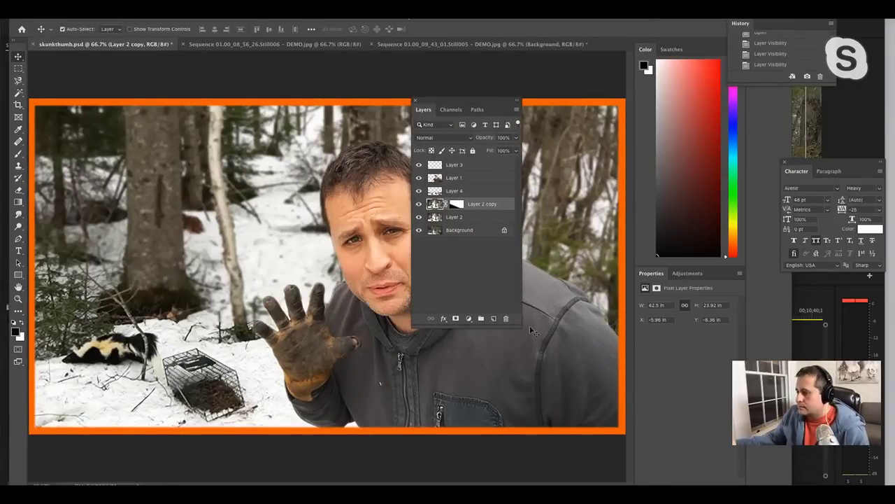
left_click_drag(519, 326, 622, 424)
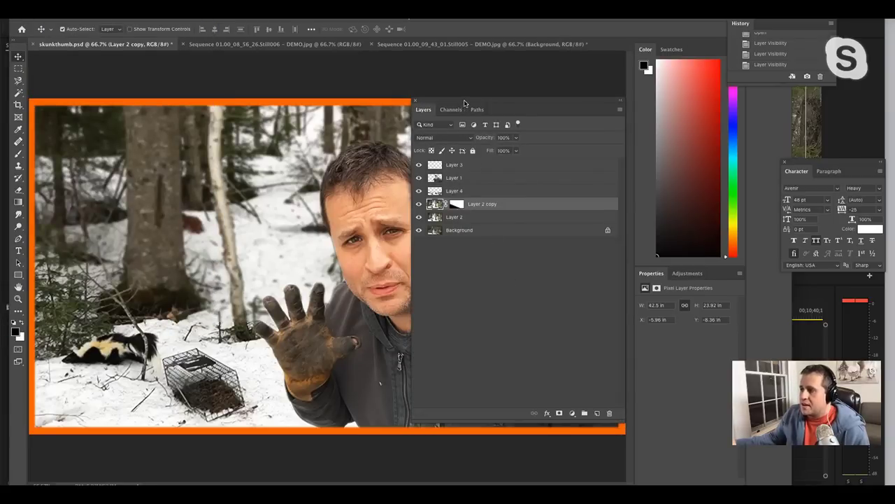
left_click_drag(461, 106, 501, 107)
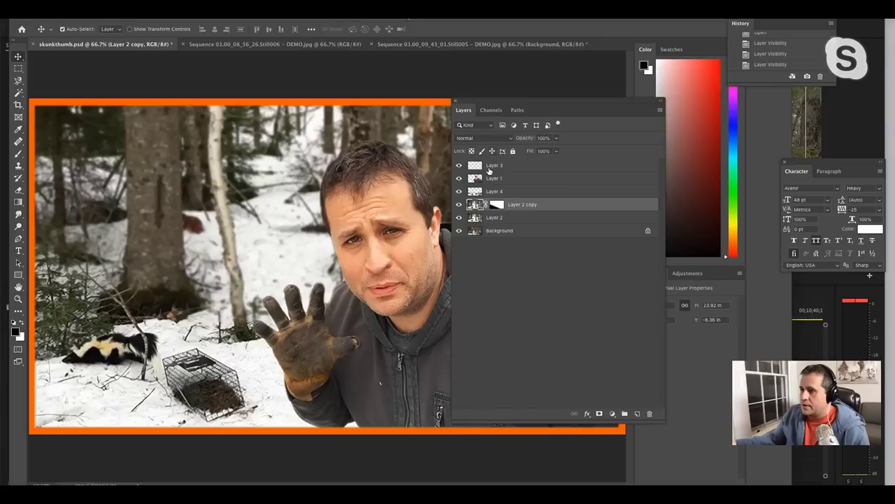
mouse_move(490, 105)
left_mouse_down()
mouse_move(440, 107)
mouse_move(498, 96)
mouse_move(479, 97)
left_mouse_up()
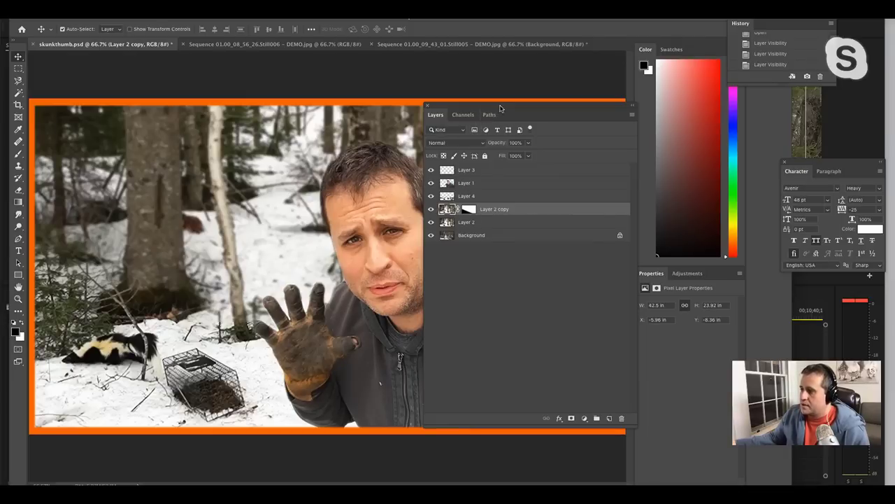
left_click_drag(500, 109, 540, 119)
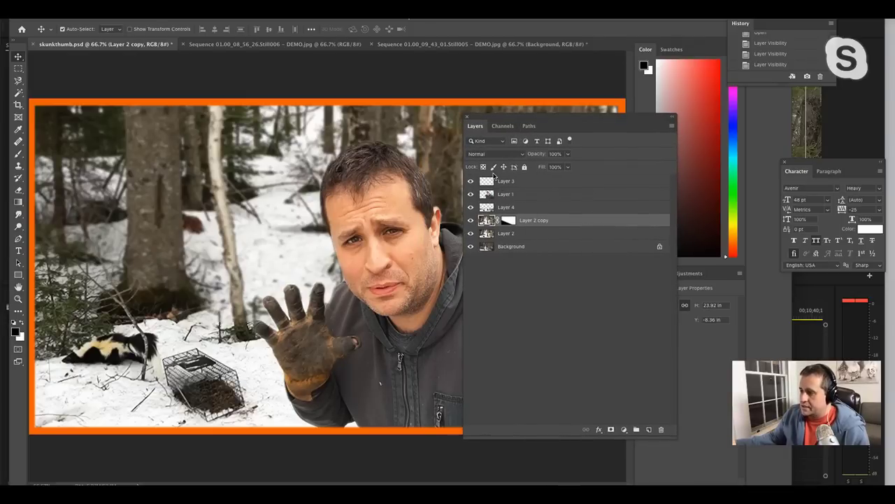
Rename Layer 1, which holds the cut-out man, with the man's first name.
left_click(505, 195)
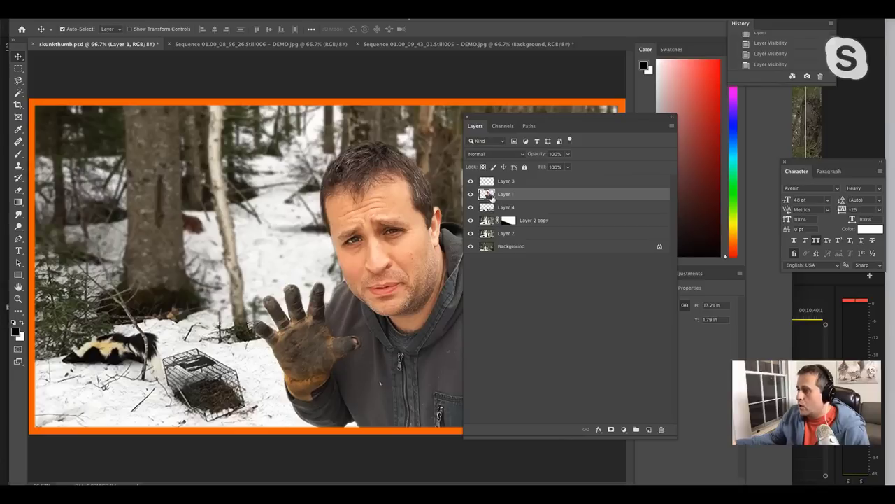
double_click(507, 194)
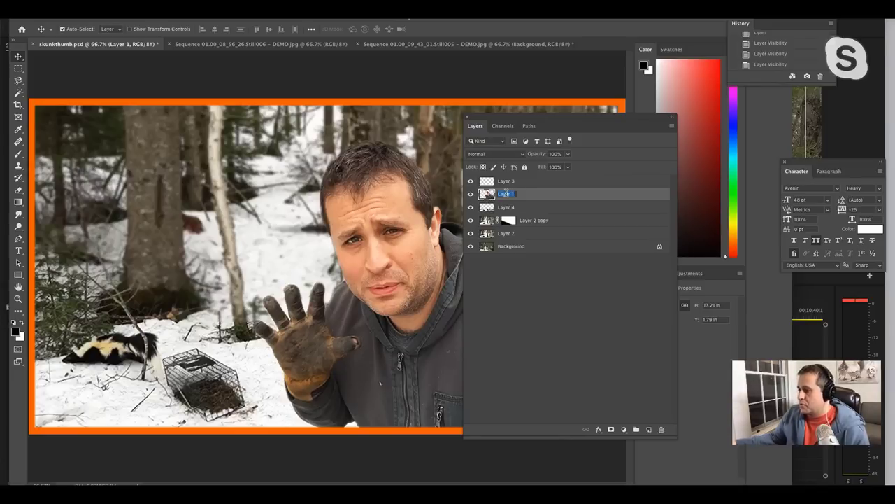
type("Morgan")
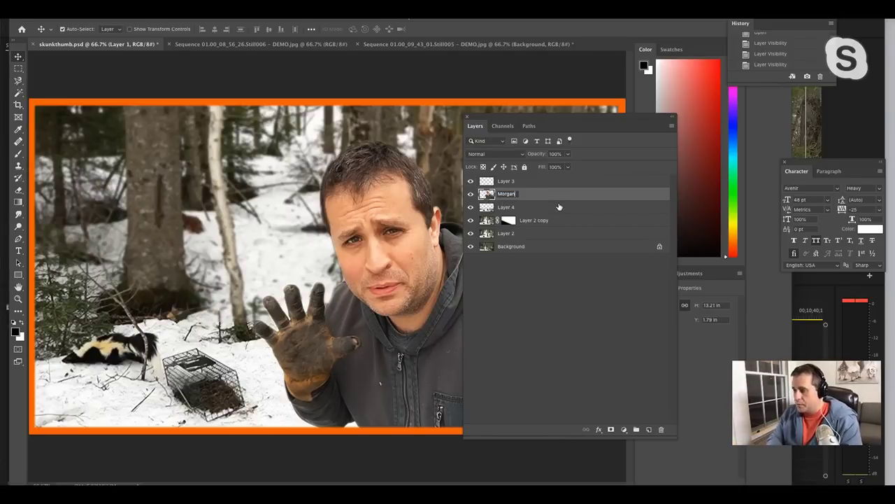
left_click(570, 283)
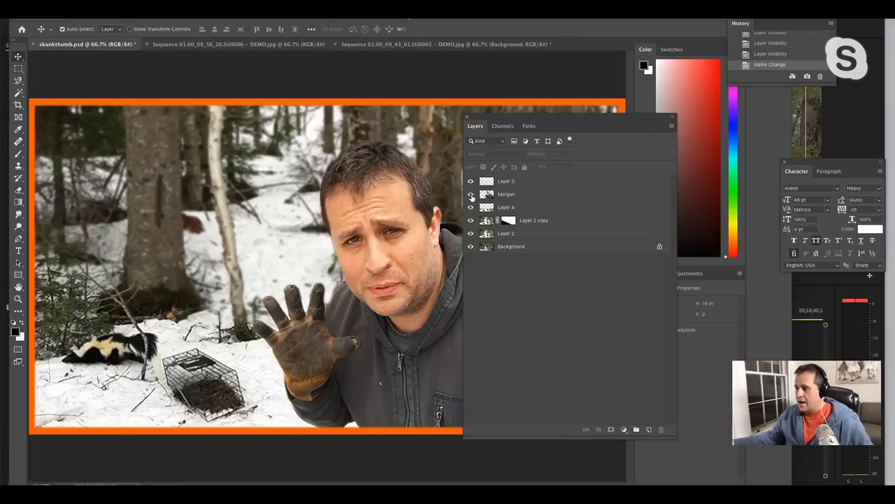
Hide and show the man's layer again, and try moving him about 3.4 in to the right.
left_click(471, 194)
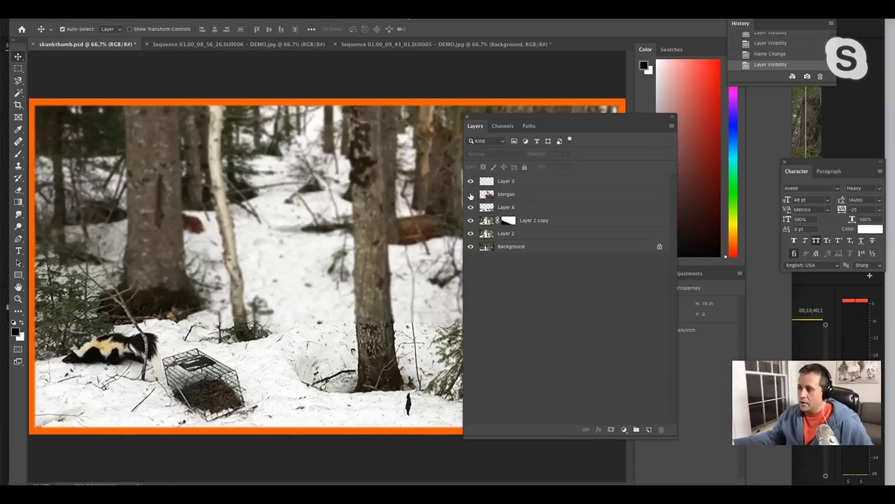
left_click(471, 195)
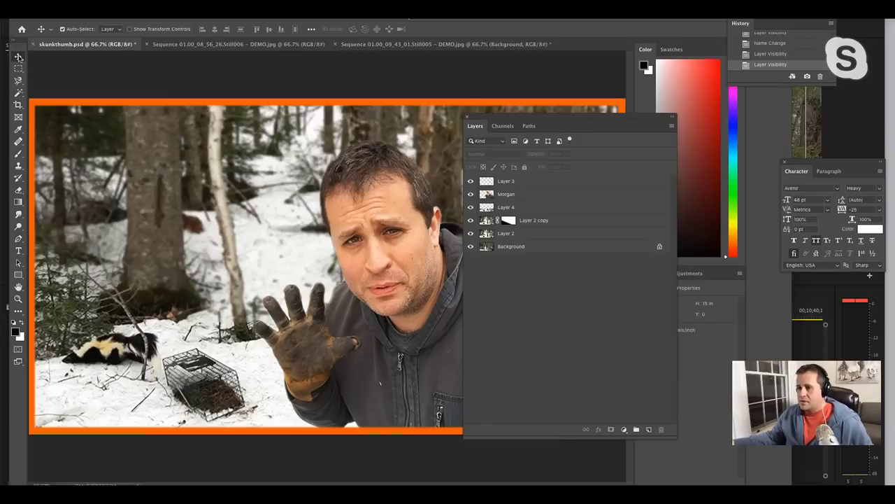
left_click_drag(367, 212, 438, 213)
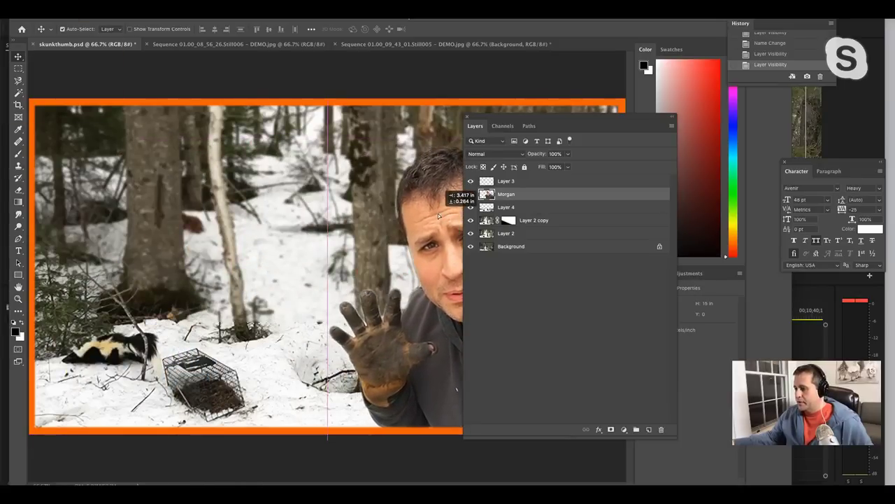
key("ctrl+z")
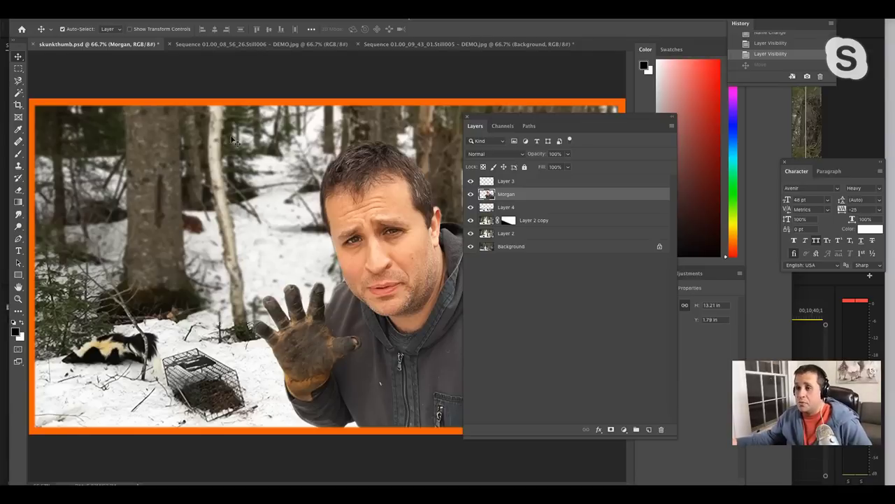
Set up the Brush tool with the magenta foreground color db16dd and move the Layers panel off the man.
left_click(19, 153)
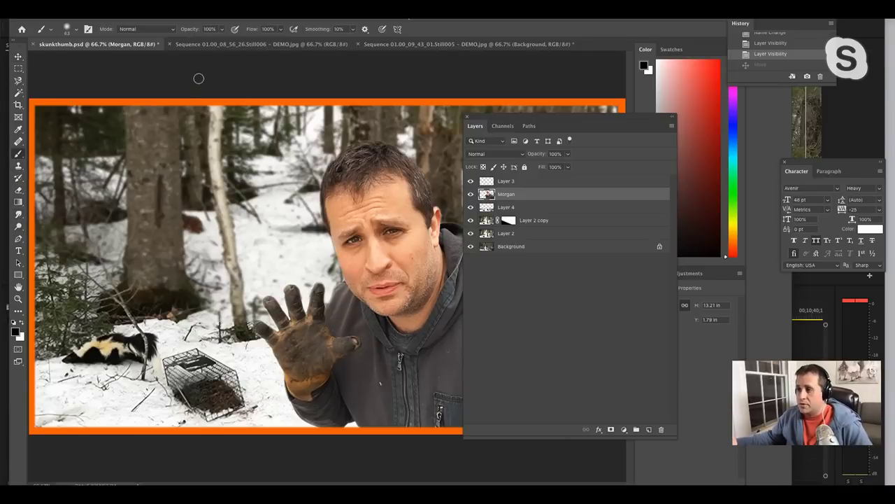
left_click(76, 29)
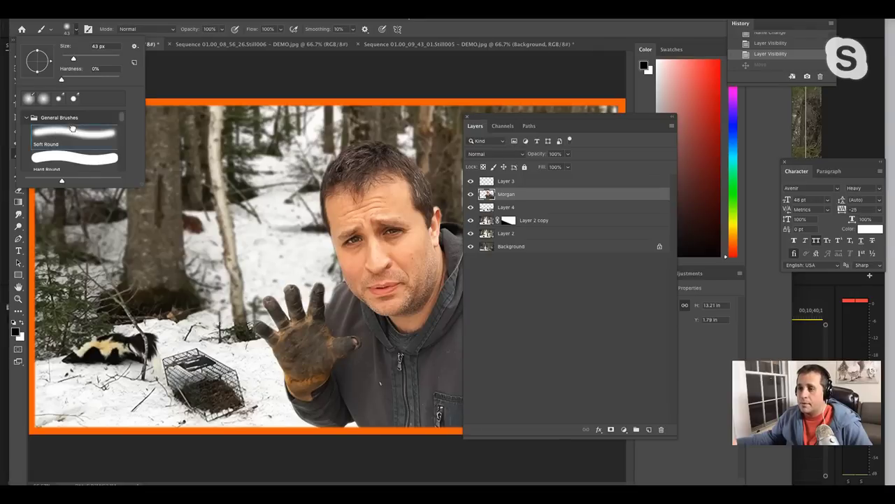
left_click(15, 333)
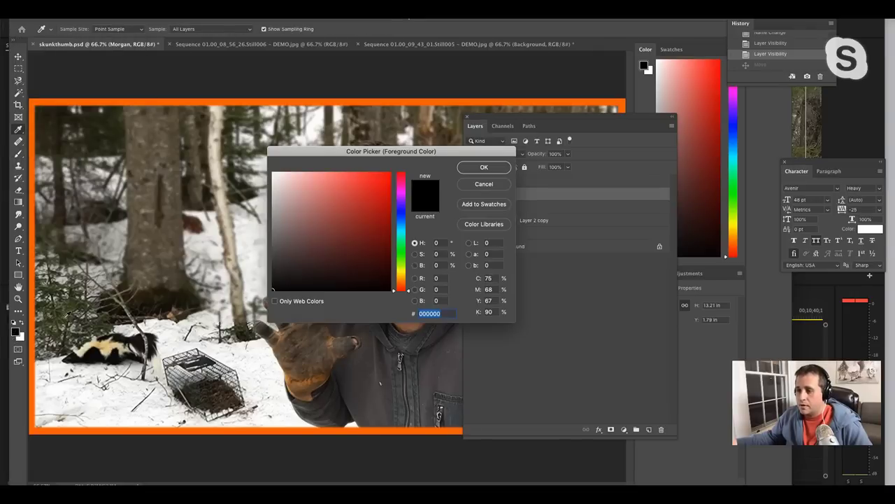
left_click(404, 192)
left_click(378, 187)
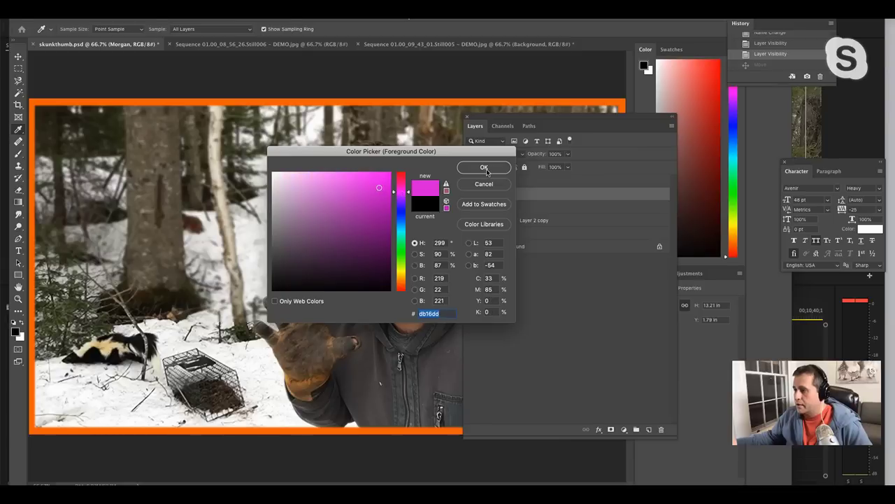
left_click(484, 169)
mouse_move(521, 116)
left_mouse_down()
mouse_move(645, 145)
mouse_move(673, 140)
left_mouse_up()
Paint two wavy magenta strokes above the raised hand directly on the man's layer, and undo both strokes.
left_click_drag(305, 286, 288, 203)
mouse_move(276, 275)
left_mouse_down()
mouse_move(265, 214)
mouse_move(240, 202)
mouse_move(228, 172)
left_mouse_up()
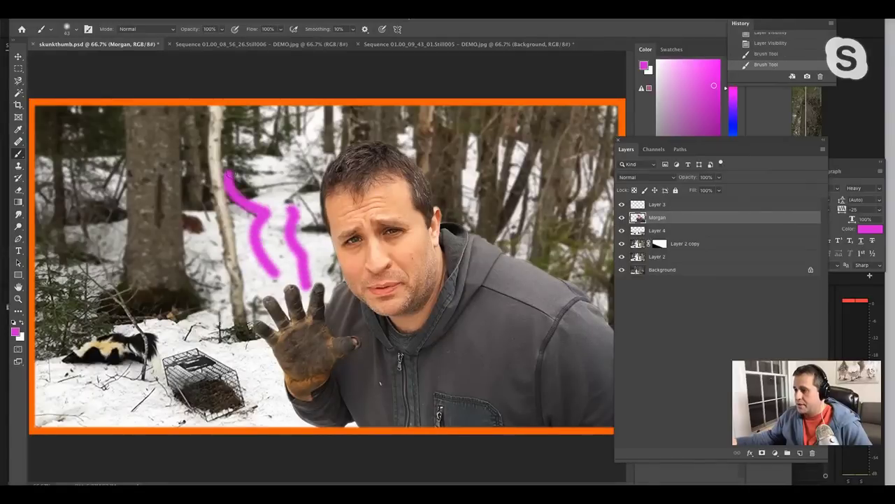
key("ctrl+z")
key("ctrl+z")
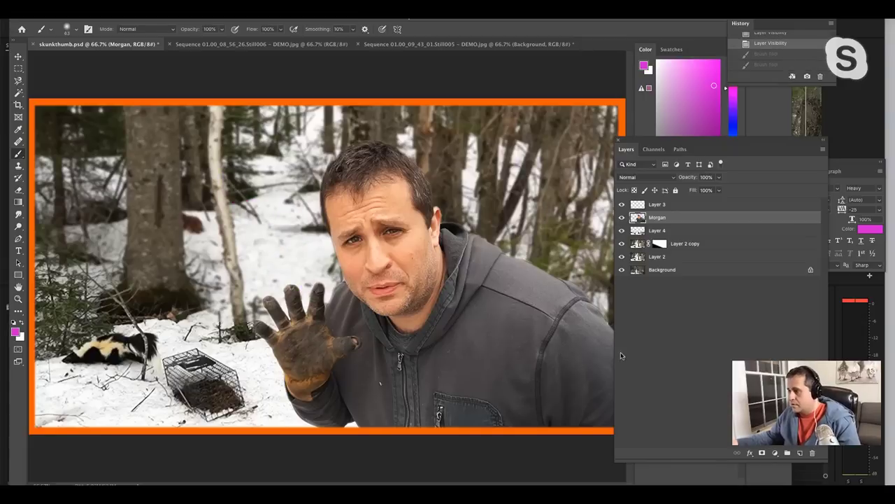
Create a new empty layer directly above the man's layer, keeping the default settings.
left_click(823, 149)
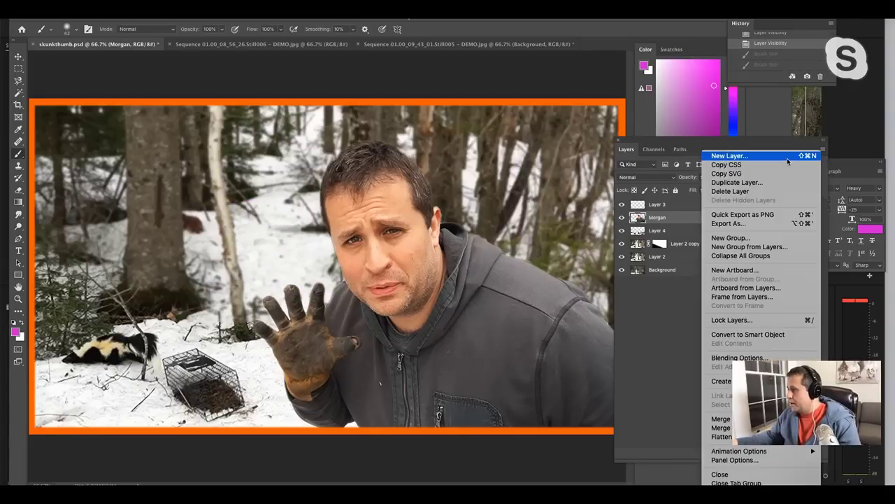
left_click(729, 155)
left_click(542, 224)
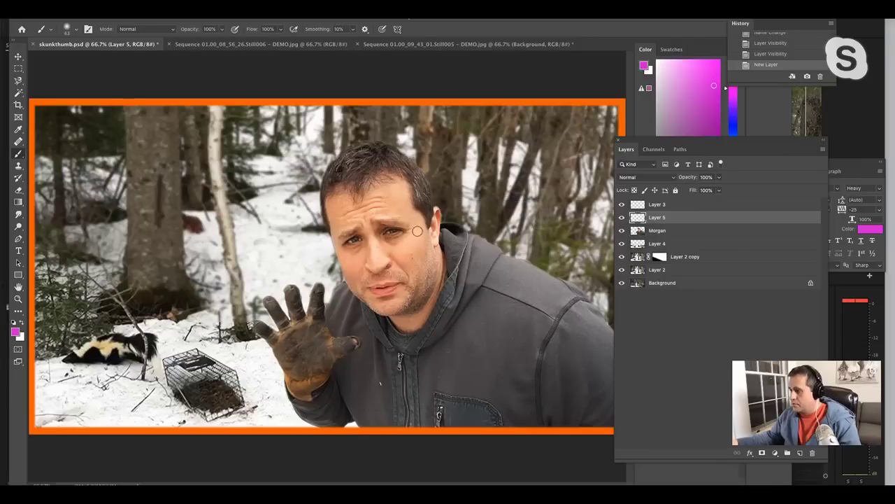
Paint several magenta strokes on the new layer, radiating outward from above the man's raised hand and around his head.
left_click_drag(277, 283, 205, 176)
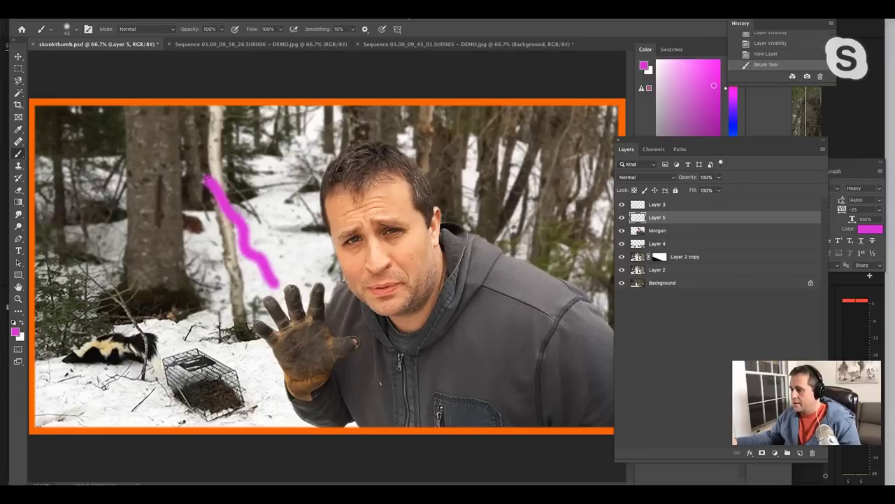
mouse_move(300, 263)
left_mouse_down()
mouse_move(274, 228)
mouse_move(243, 138)
left_mouse_up()
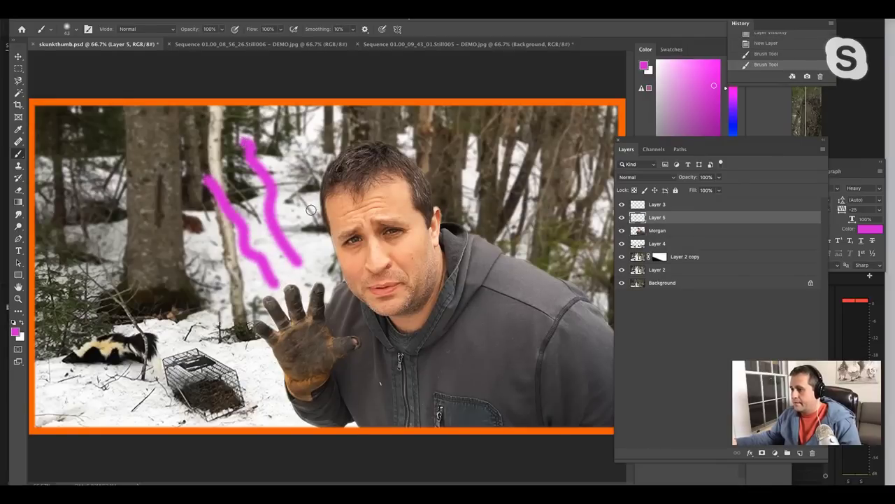
mouse_move(310, 210)
left_mouse_down()
mouse_move(282, 130)
mouse_move(311, 116)
mouse_move(306, 108)
mouse_move(335, 107)
left_mouse_up()
mouse_move(380, 126)
left_mouse_down()
mouse_move(389, 99)
mouse_move(413, 126)
mouse_move(445, 100)
left_mouse_up()
left_click_drag(424, 151, 528, 99)
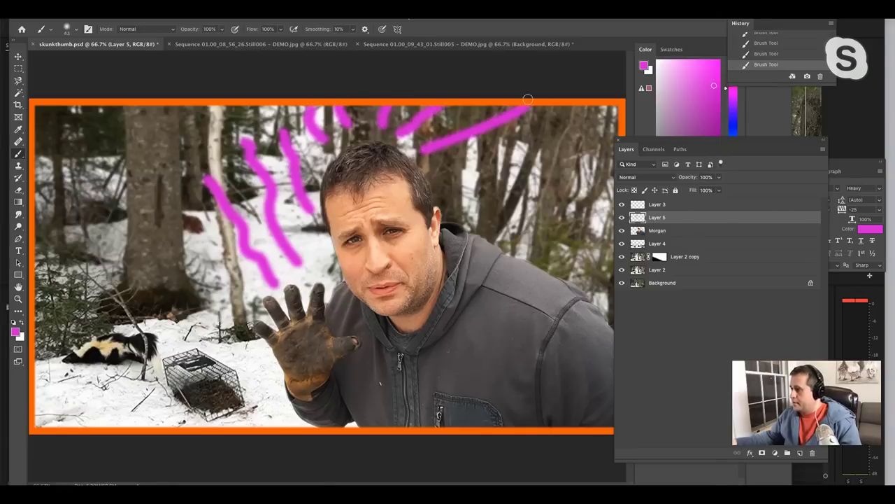
Paint the remaining magenta strokes on Layer 5, radiating over the woods behind the man and around his raised hand.
left_click_drag(462, 192, 560, 139)
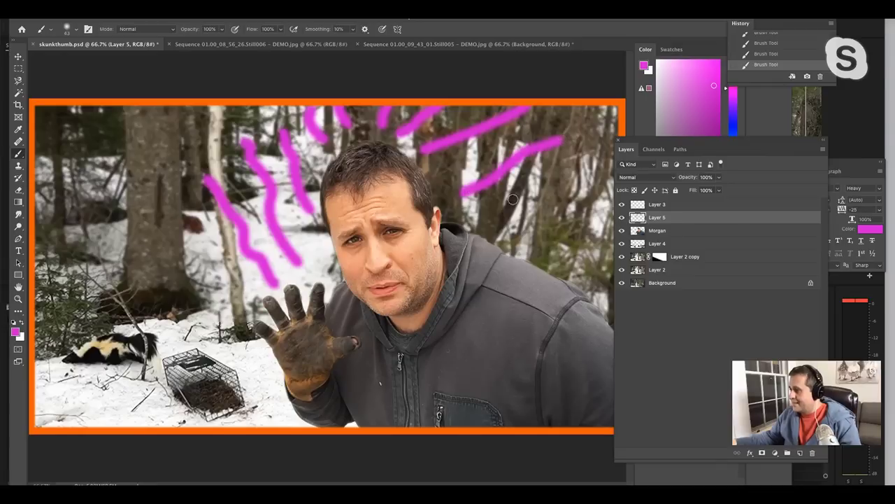
left_click_drag(510, 219, 613, 184)
left_click_drag(568, 246, 645, 241)
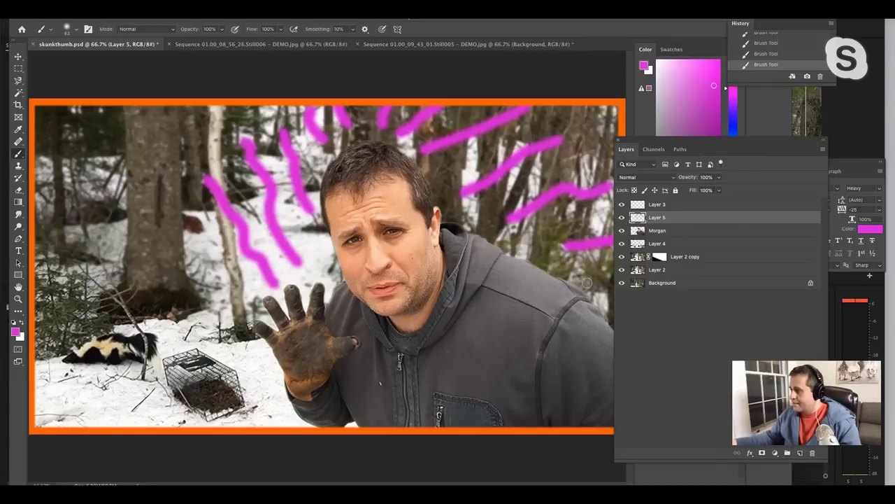
left_click_drag(586, 282, 641, 281)
left_click_drag(246, 293, 167, 231)
left_click_drag(231, 335, 124, 307)
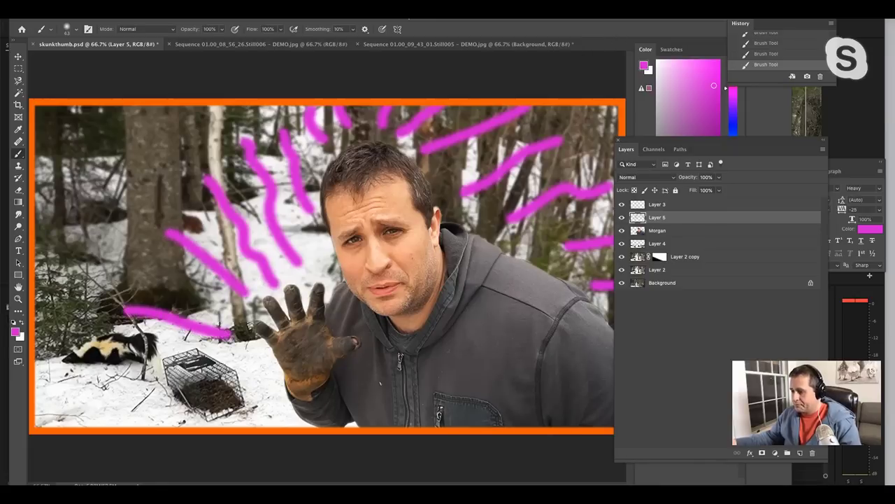
left_click_drag(255, 365, 111, 399)
Reset the foreground color to black and paint a mustache, goatee and thick eyebrows on the man's face.
left_click(14, 323)
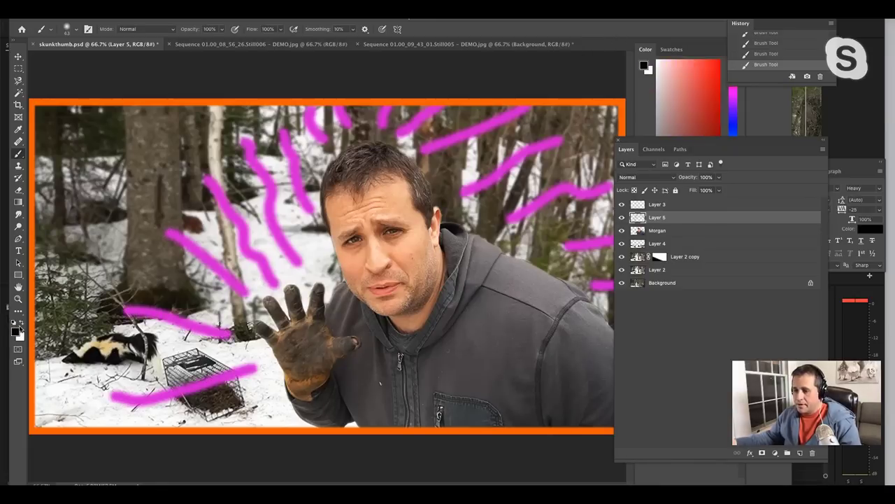
mouse_move(378, 277)
left_mouse_down()
mouse_move(348, 273)
mouse_move(401, 275)
mouse_move(416, 259)
left_mouse_up()
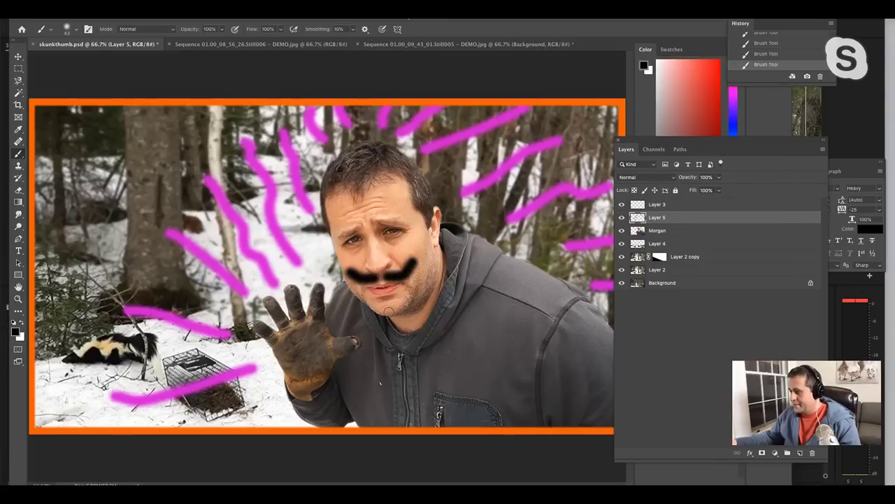
mouse_move(389, 311)
left_mouse_down()
mouse_move(386, 322)
mouse_move(392, 297)
mouse_move(399, 333)
left_mouse_up()
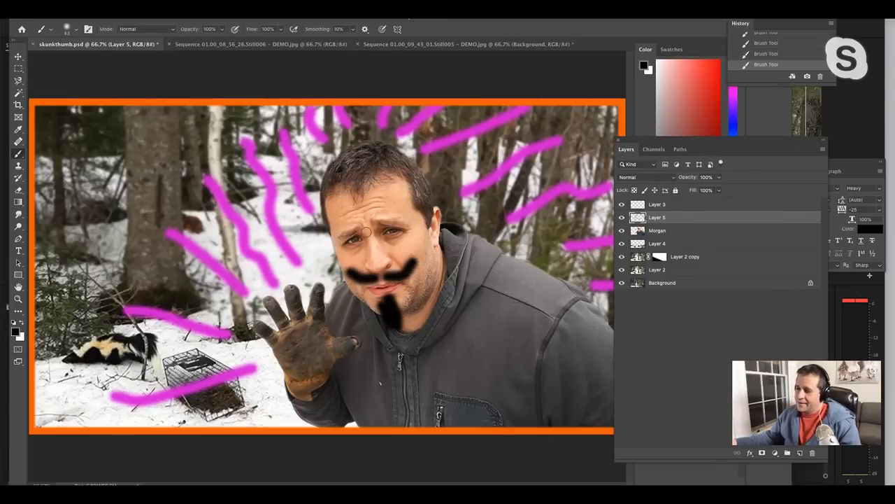
mouse_move(361, 221)
left_mouse_down()
mouse_move(336, 233)
mouse_move(406, 219)
left_mouse_up()
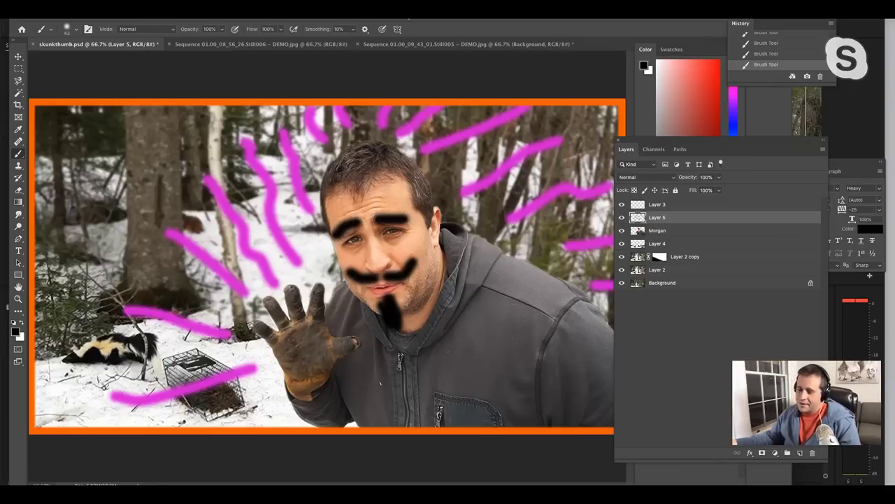
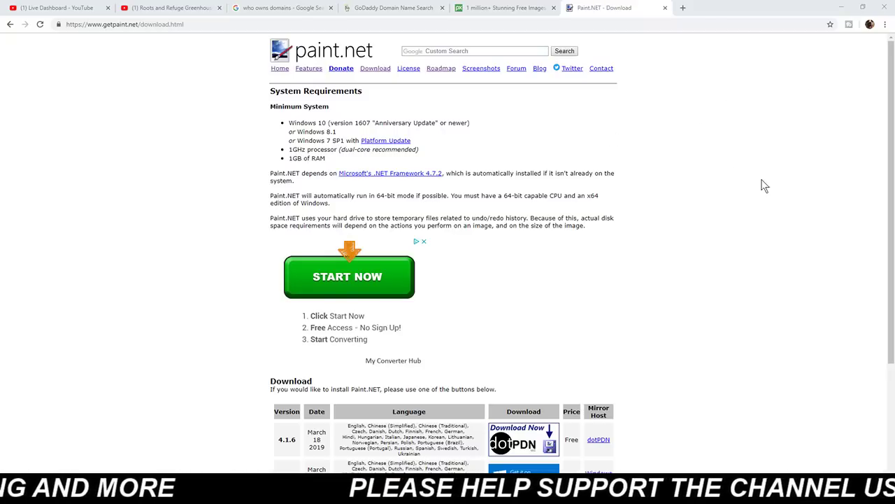
In the browser, open the available plugins forum from the Paint.NET download page and look through its plugin topics.
scroll(786, 203, "down", 3)
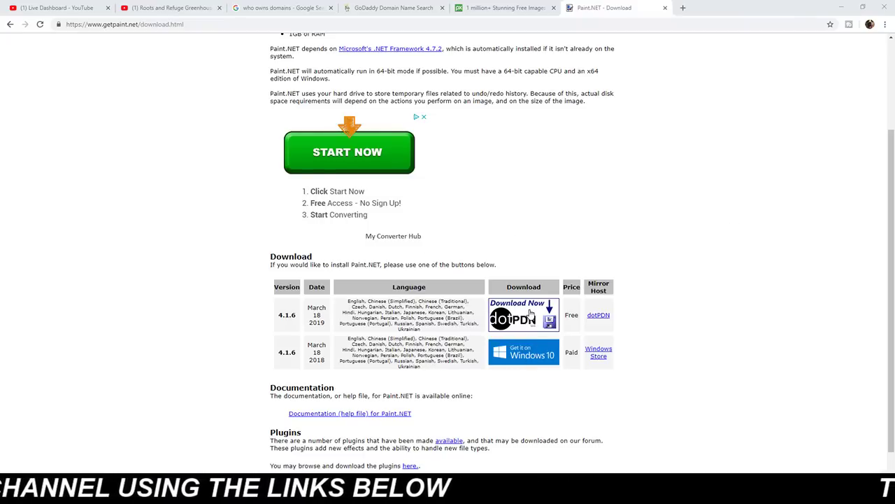
scroll(754, 299, "down", 1)
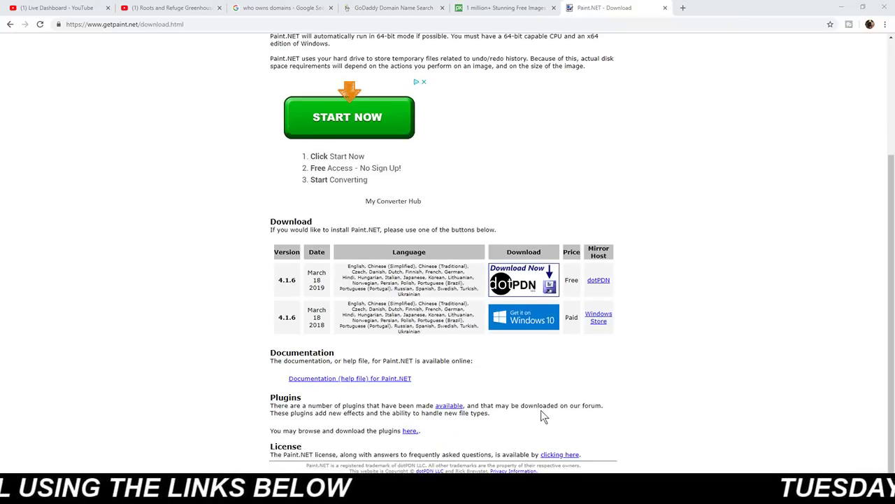
left_click(445, 412)
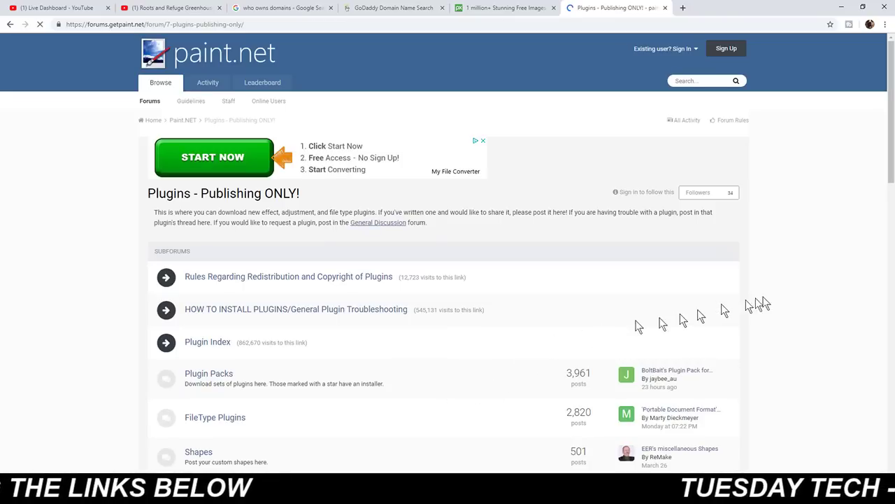
scroll(871, 306, "down", 2)
scroll(870, 306, "down", 1)
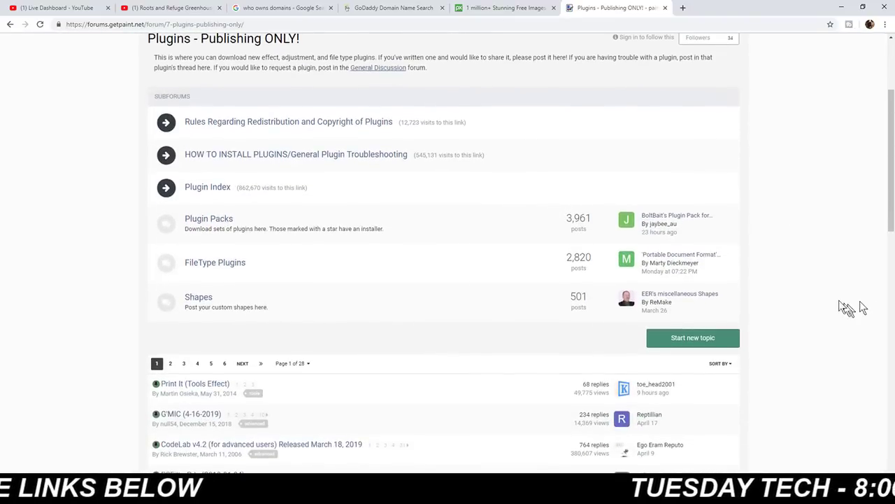
scroll(458, 238, "down", 4)
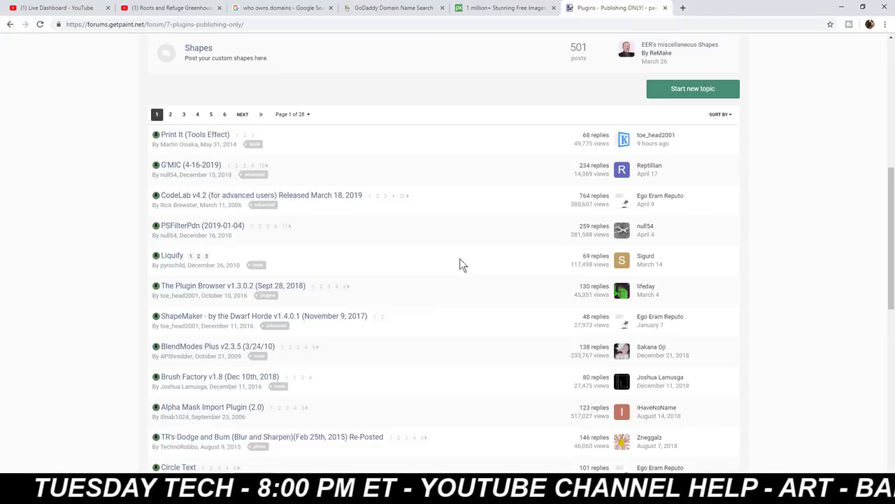
scroll(460, 259, "up", 2)
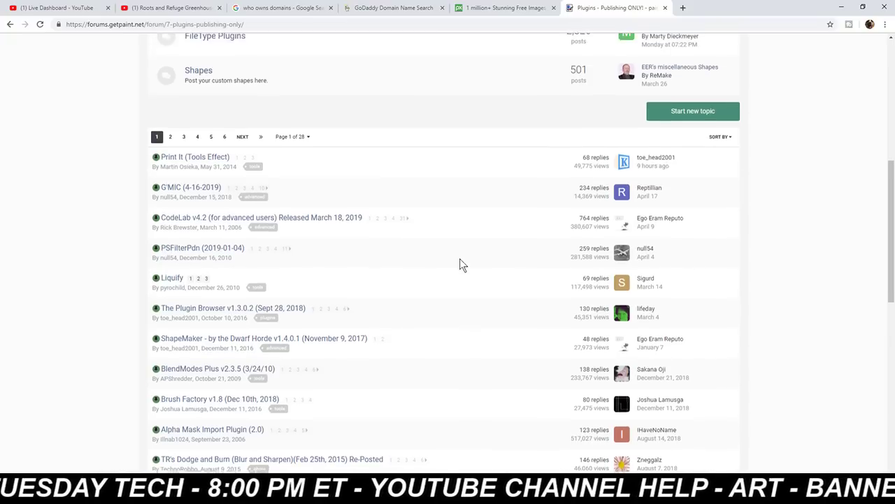
left_click(344, 24)
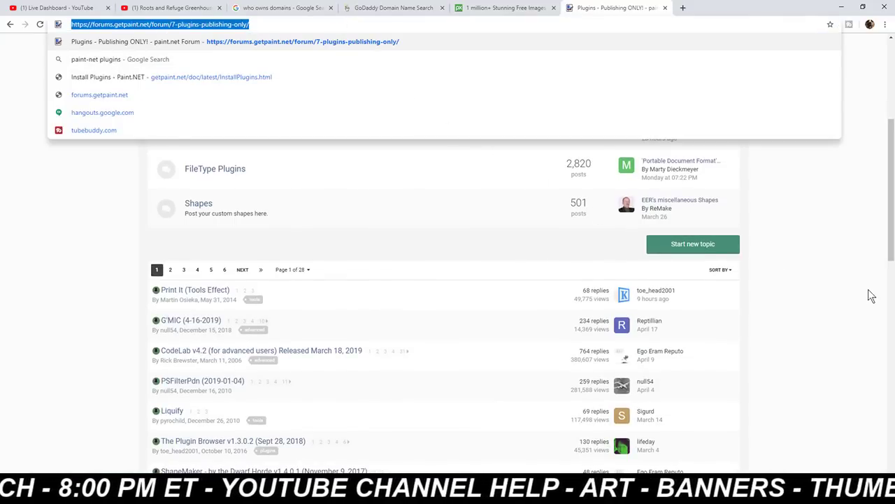
type("do")
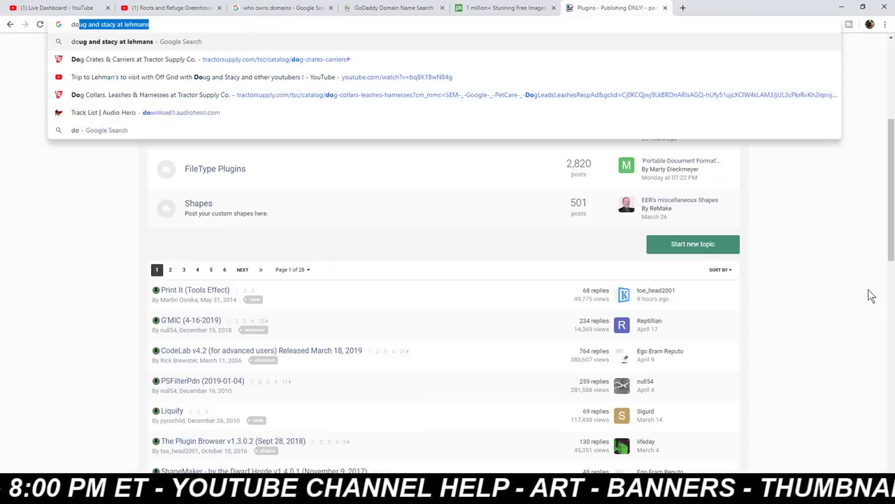
key("BackSpace")
key("BackSpace")
key("BackSpace")
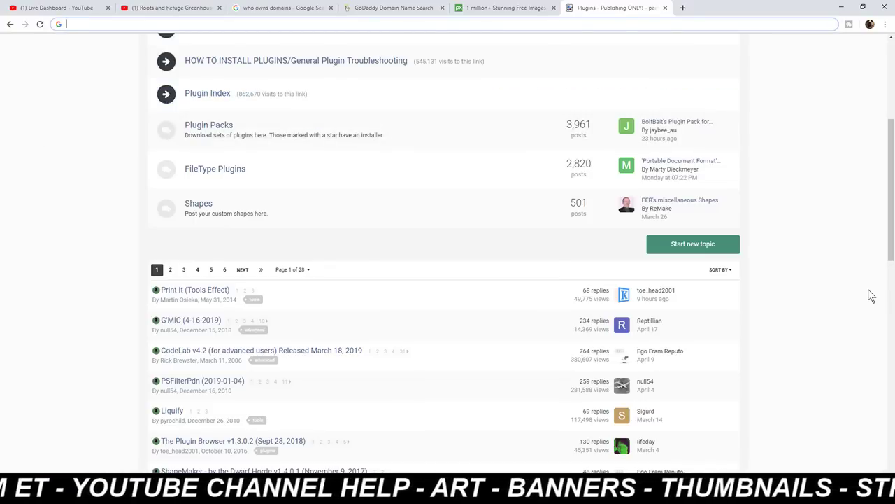
Search Google for "is paint.net for mac".
scroll(829, 280, "up", 4)
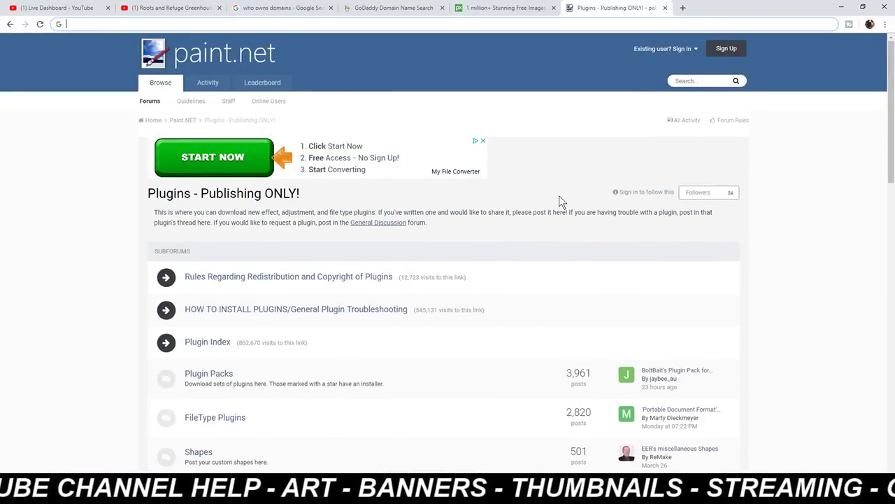
type("is")
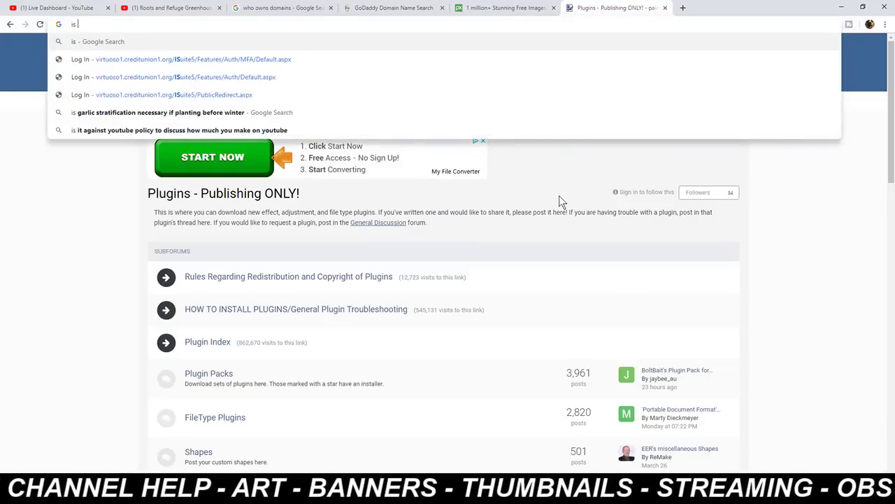
type(" paint ")
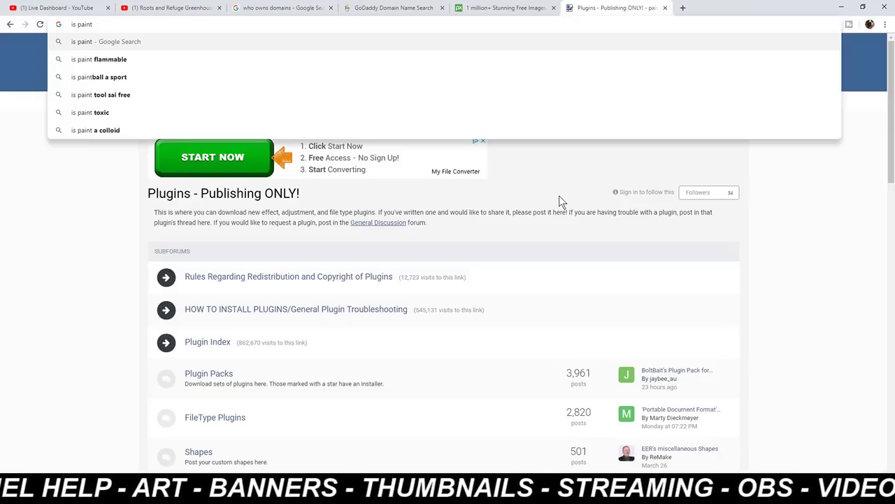
type(".net")
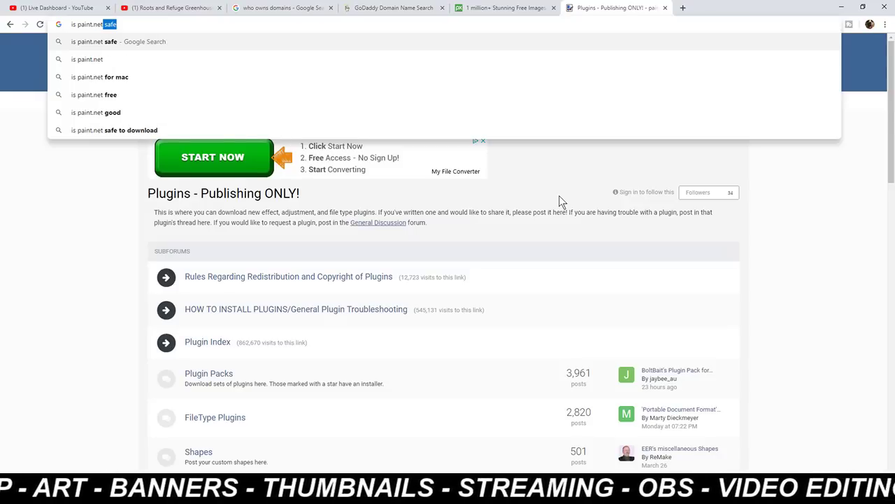
key("Down")
key("Down")
key("Return")
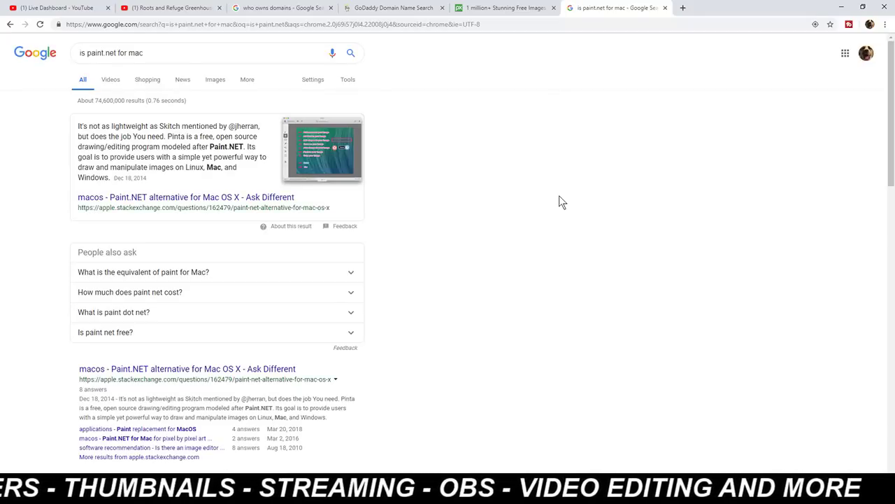
Look through the search results on Paint.NET for Mac and its alternatives.
scroll(559, 196, "down", 3)
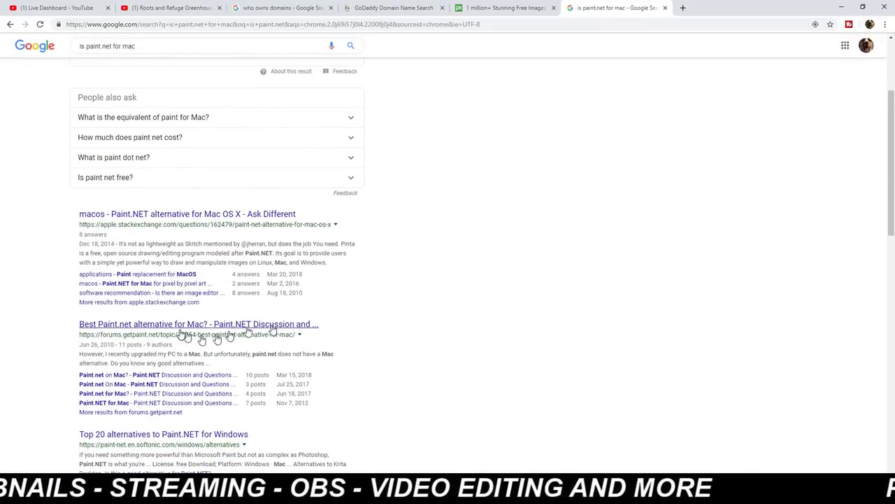
scroll(579, 305, "down", 2)
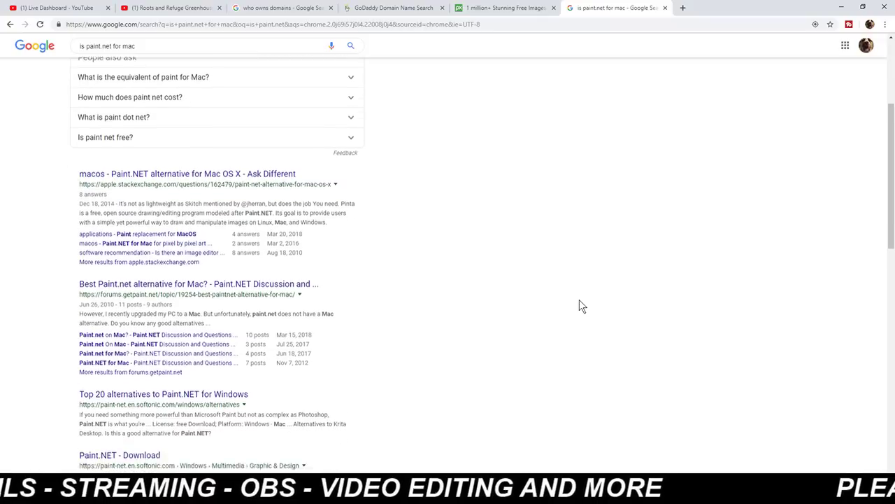
scroll(579, 306, "down", 1)
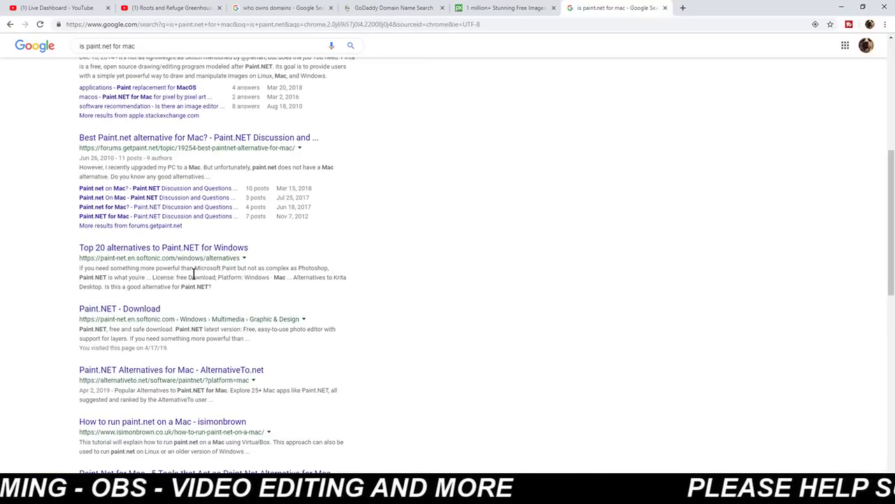
scroll(463, 275, "down", 2)
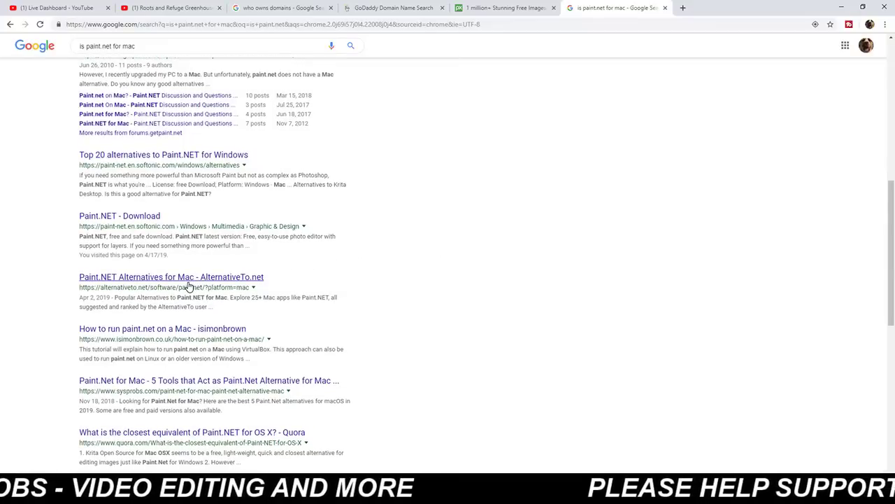
scroll(535, 307, "down", 1)
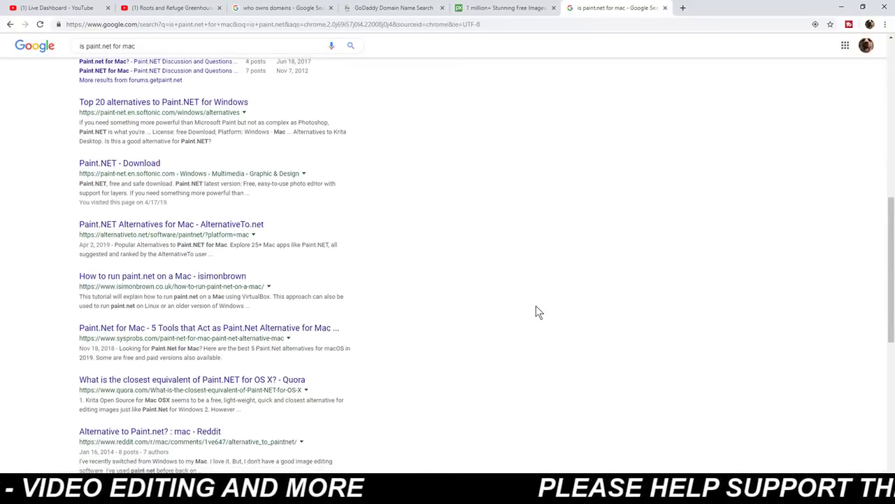
scroll(536, 306, "up", 5)
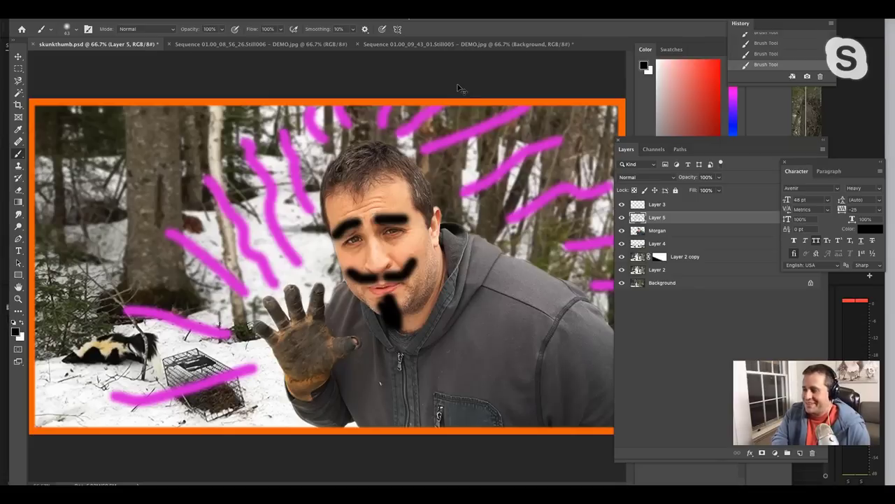
Switch back to Photoshop and hide Layer 5 with the painted strokes.
left_click(623, 219)
left_click(621, 218)
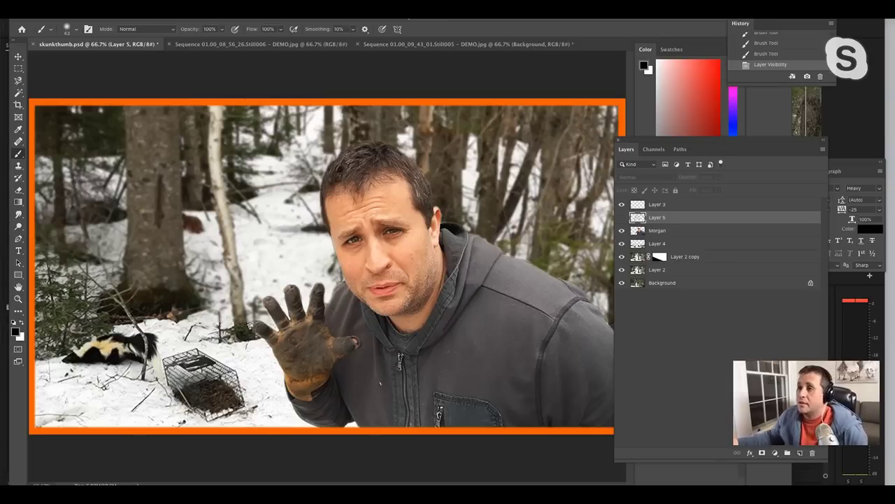
Start opening a file and go to the root folder of the VidBox 005 drive.
left_click(91, 12)
left_click(96, 26)
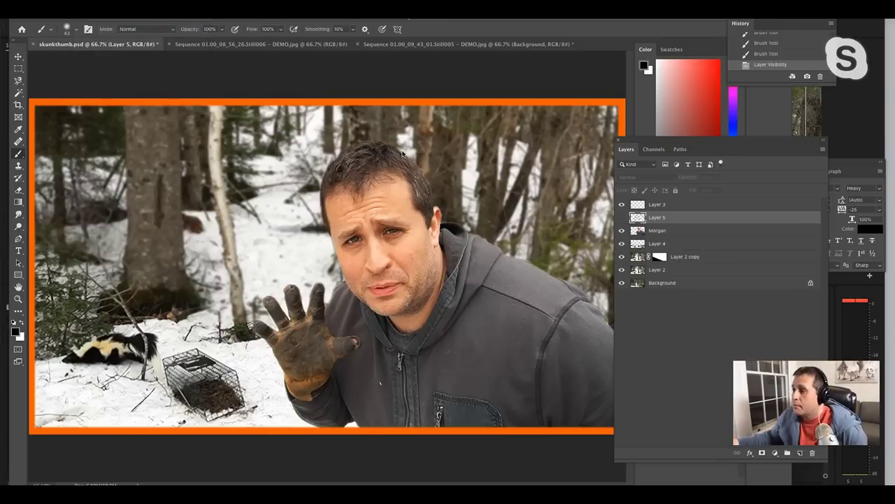
left_click(440, 92)
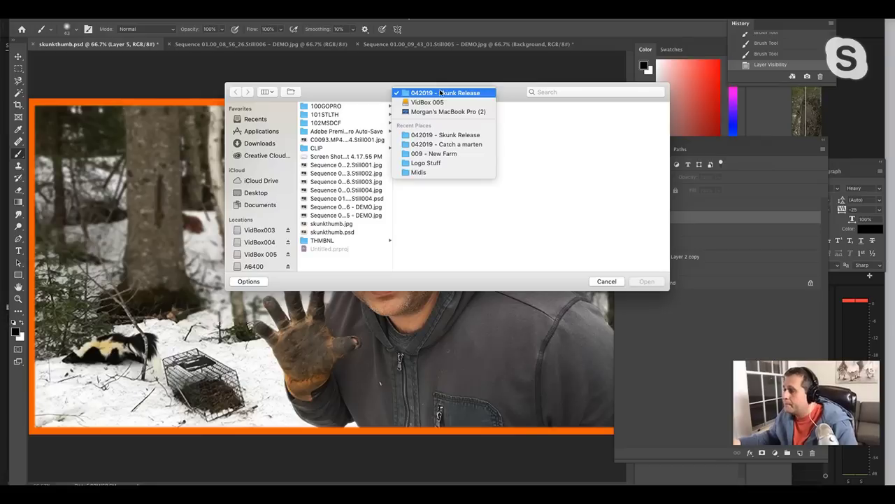
left_click(419, 104)
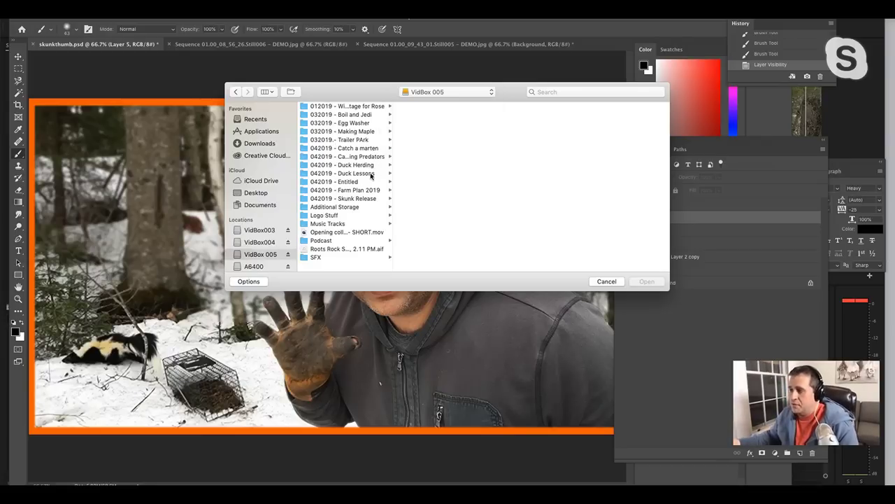
Check the Duck Herding, Trailer PArk and Egg Washer folders, and look through the thumbnail files in 032019 - Boil and Jedi.
left_click(369, 165)
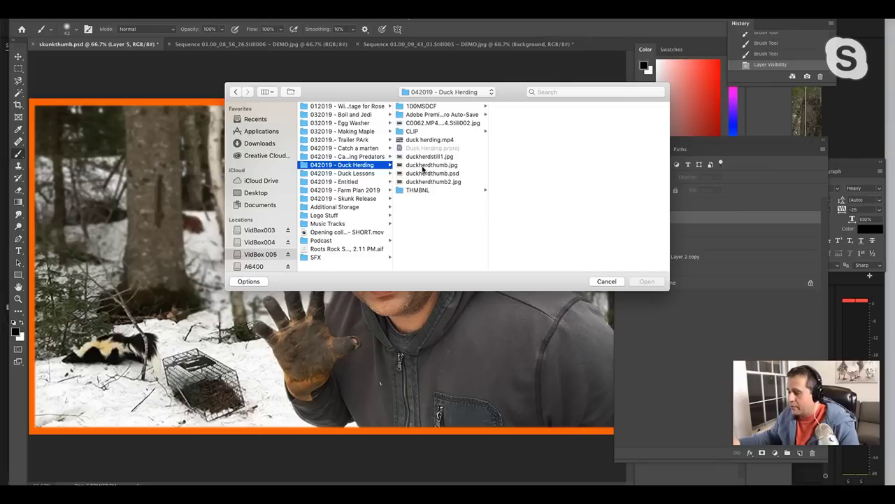
left_click(370, 140)
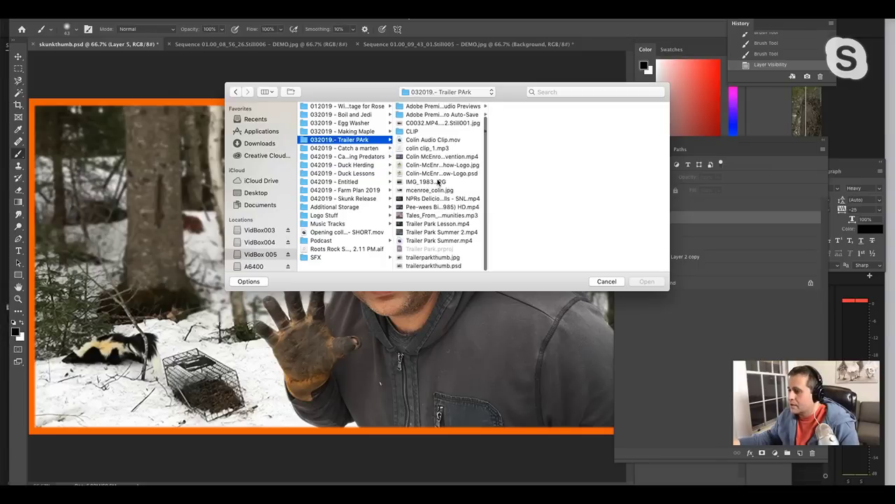
left_click(367, 124)
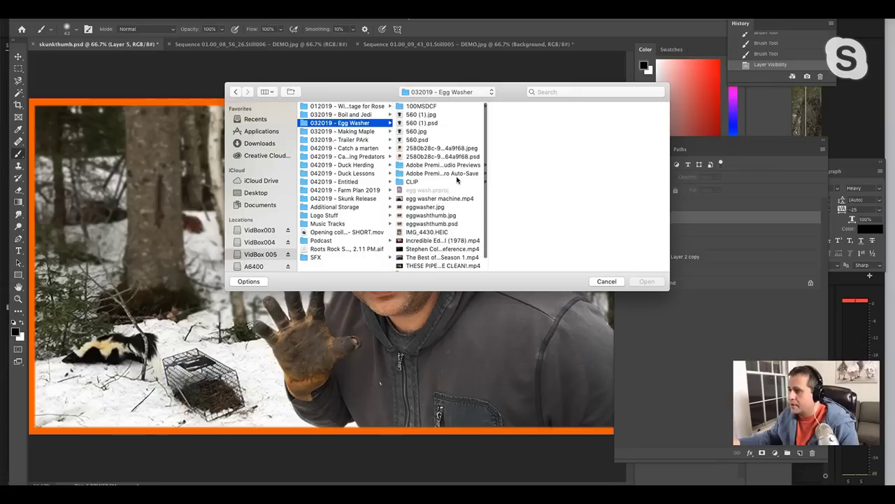
left_click(352, 116)
scroll(458, 187, "down", 5)
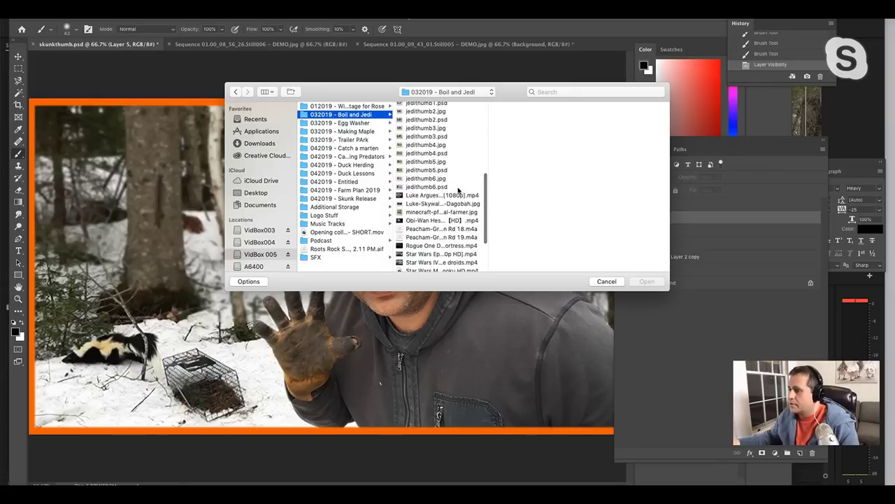
scroll(458, 188, "down", 3)
scroll(447, 168, "up", 6)
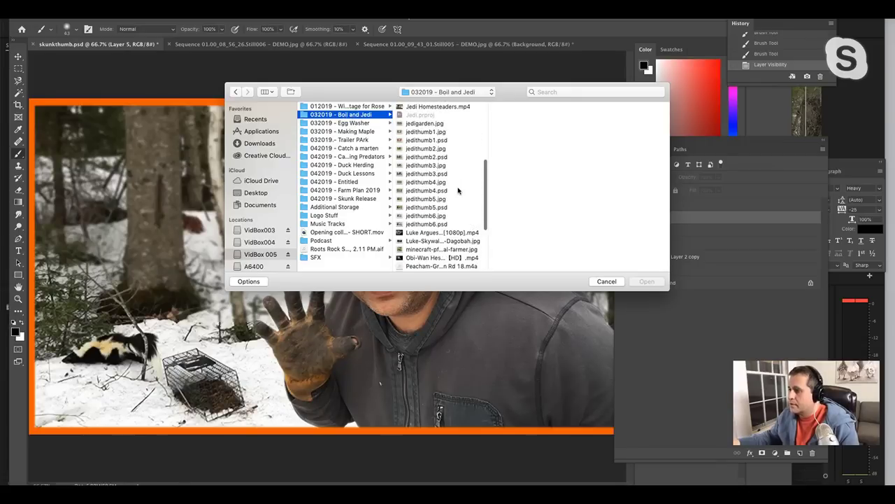
Open jedigarden.jpg together with jedithumb2.jpg, jedithumb3.jpg, jedithumb4.jpg, jedithumb5.jpg and jedithumb6.jpg from the Boil and Jedi folder.
left_click(442, 125)
left_click(438, 134)
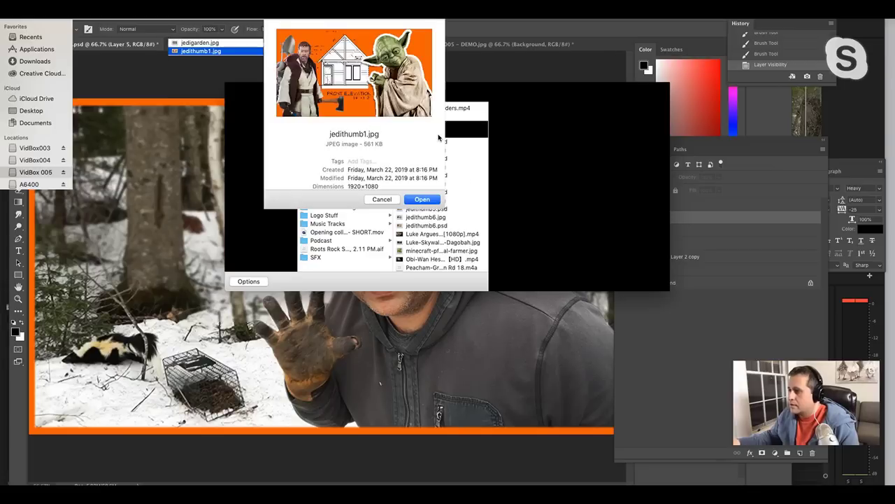
left_click(436, 126)
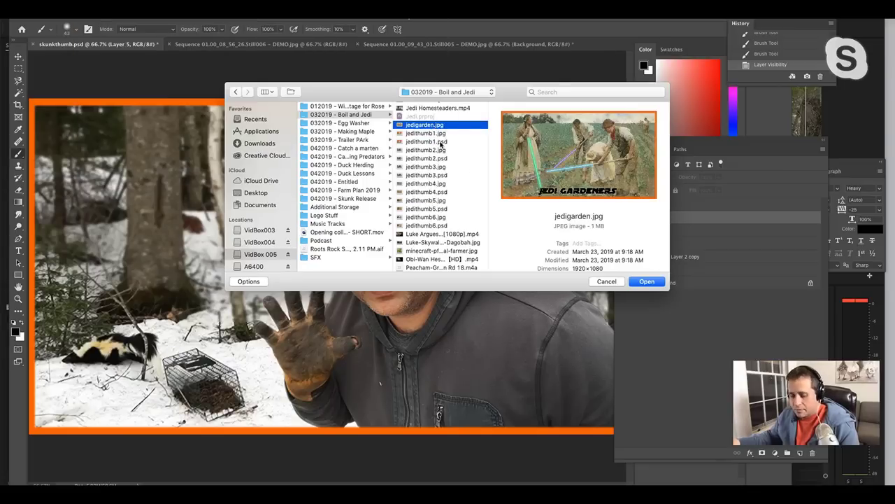
left_click(440, 151, "super")
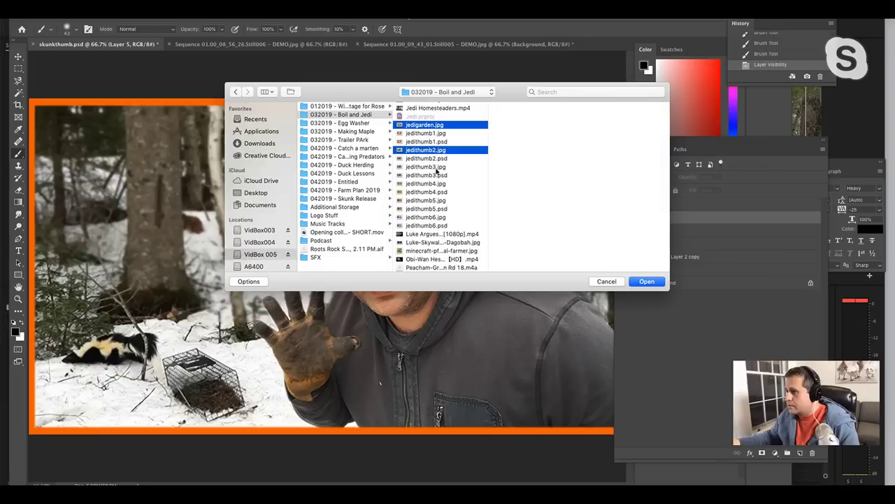
left_click(439, 167, "super")
left_click(440, 184, "super")
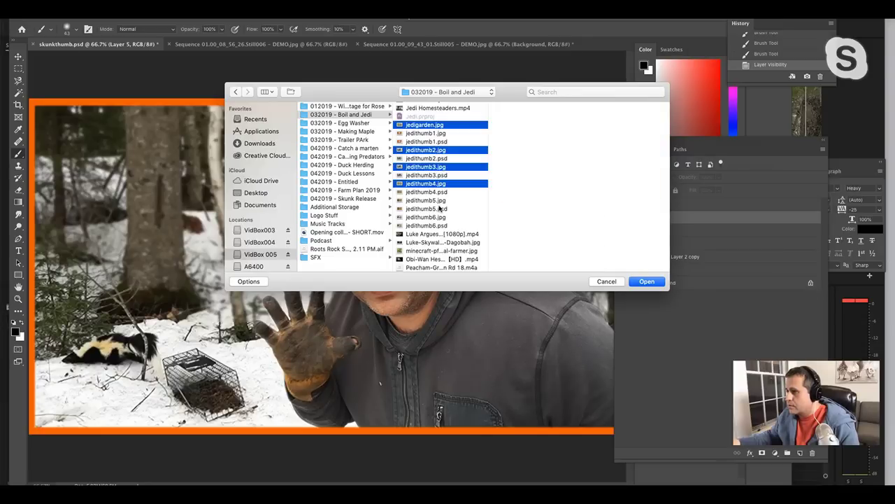
left_click(440, 201, "super")
left_click(443, 218, "super")
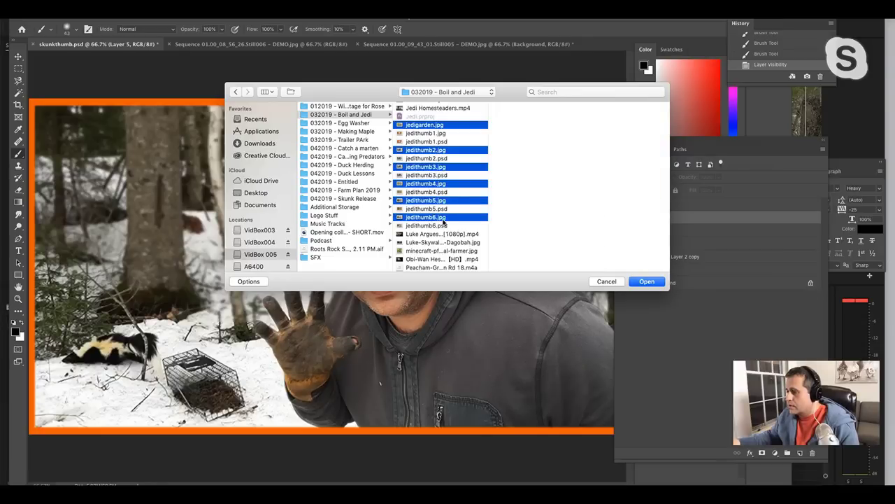
left_click(643, 283)
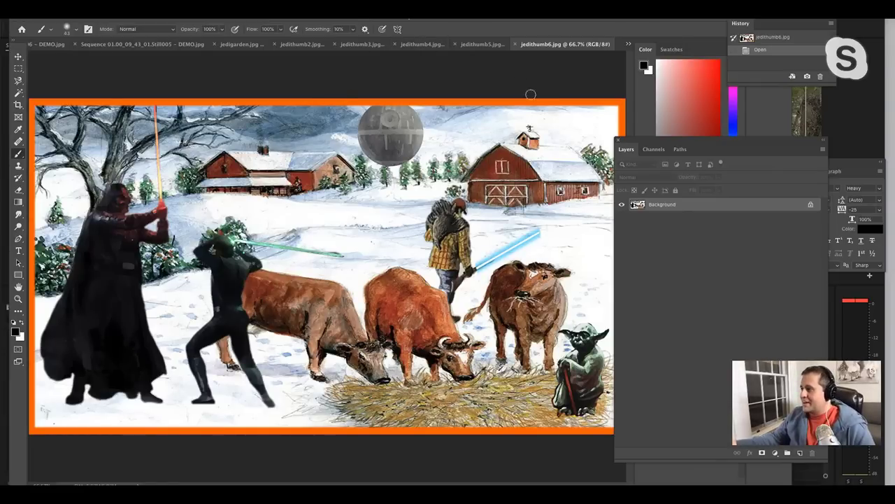
Show the Jedi thumbnails one by one, closing jedithumb6.jpg through jedithumb2.jpg, and return to skunkthumb.psd.
left_click(517, 46)
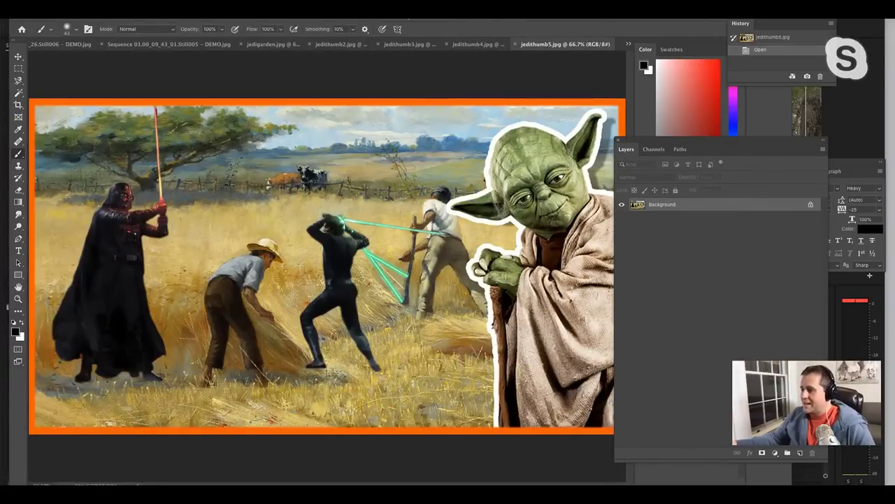
left_click(517, 46)
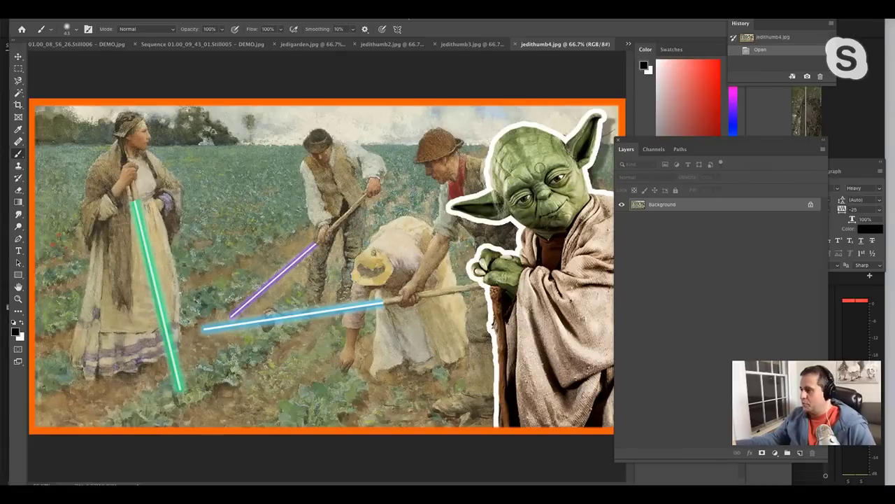
left_click(516, 45)
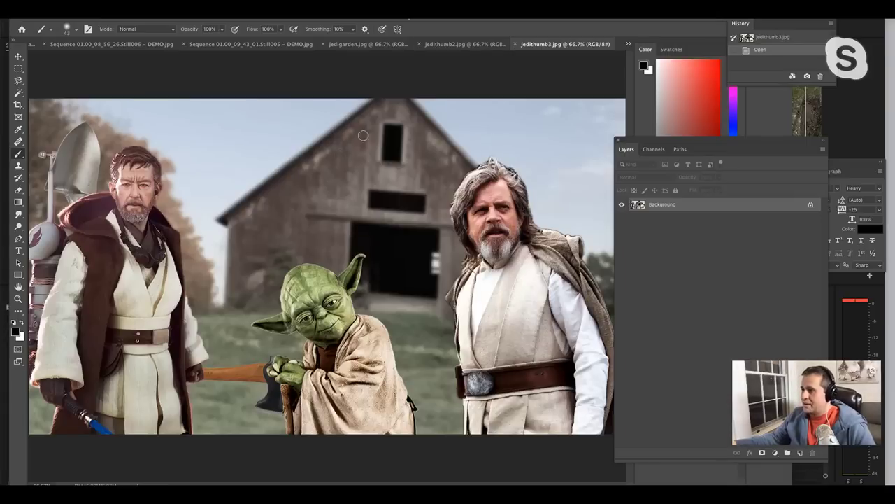
left_click(516, 44)
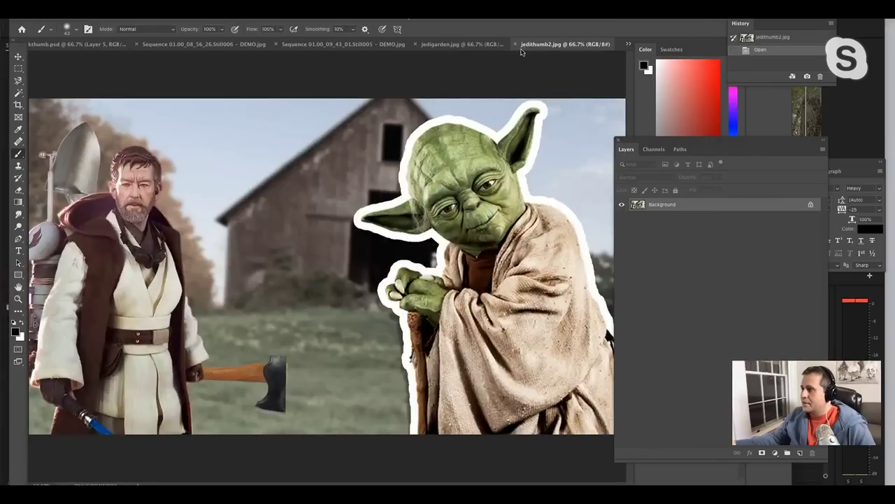
left_click(516, 44)
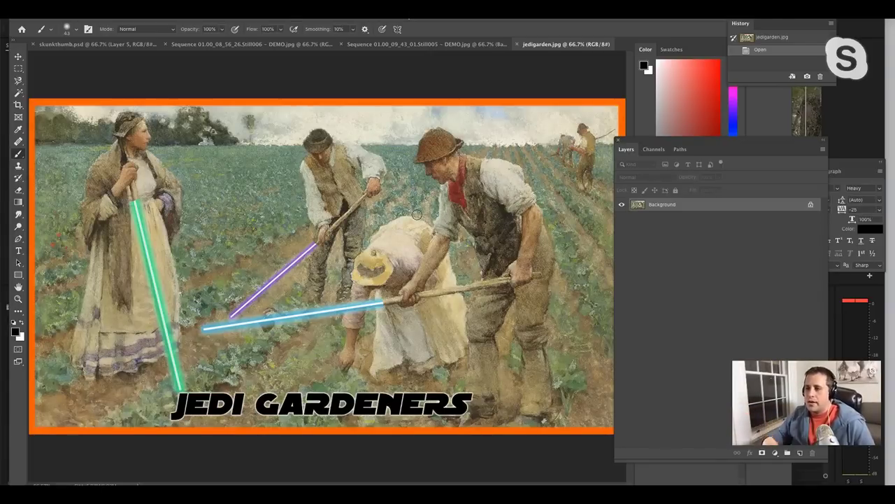
left_click(105, 44)
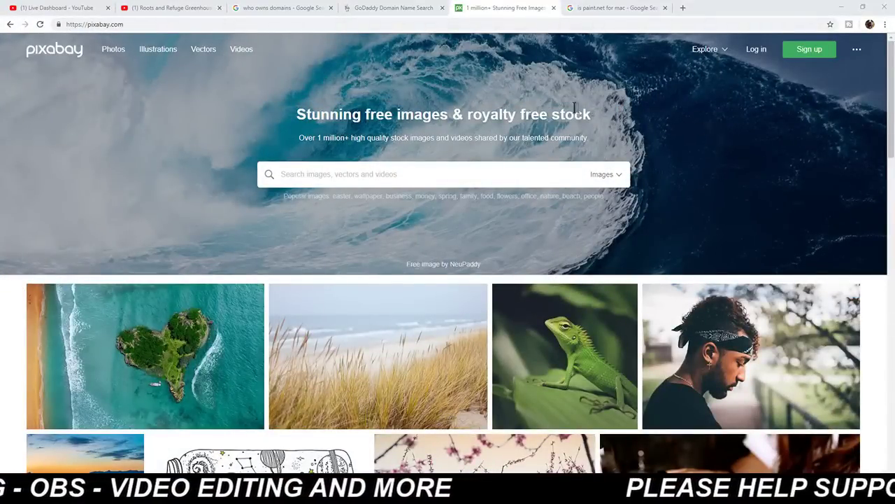
In the browser, look through the featured free images on the Pixabay home page down to the end of the gallery.
scroll(800, 157, "down", 1)
scroll(802, 167, "up", 1)
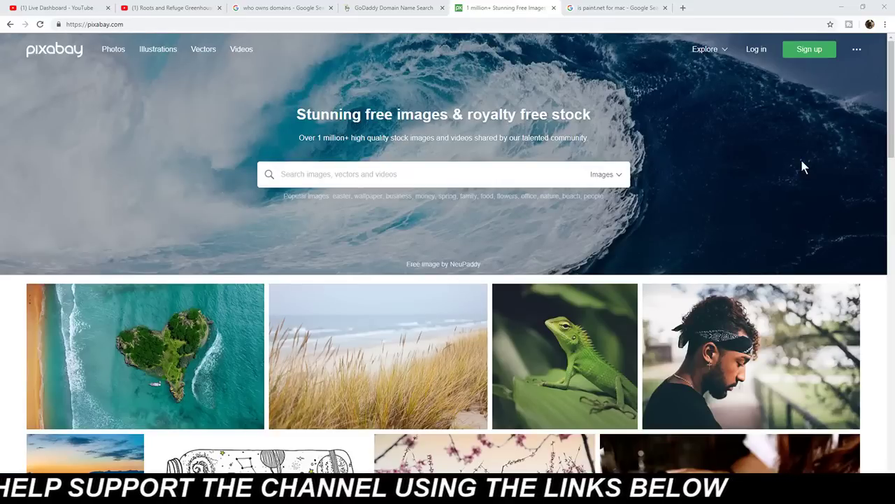
scroll(802, 167, "down", 3)
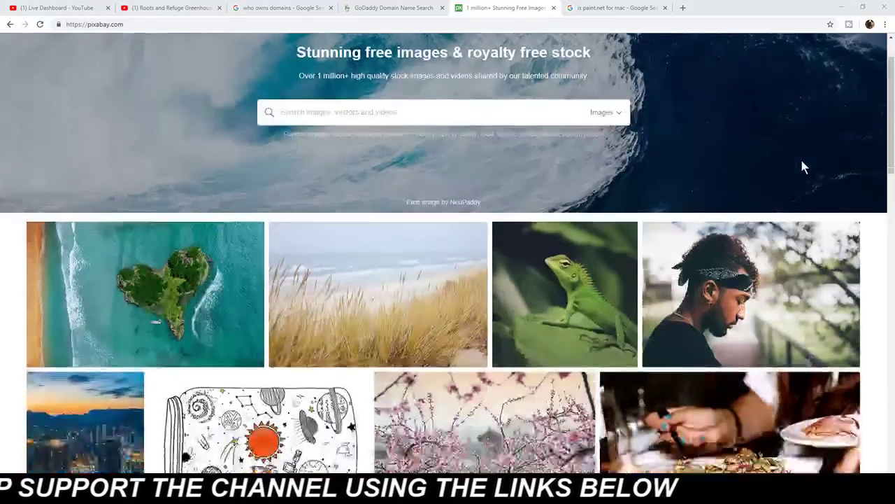
scroll(802, 170, "down", 8)
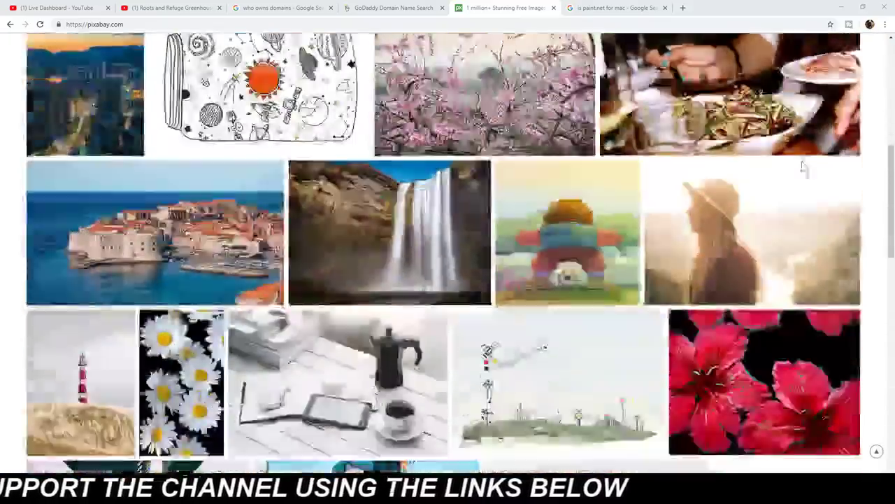
scroll(802, 167, "down", 6)
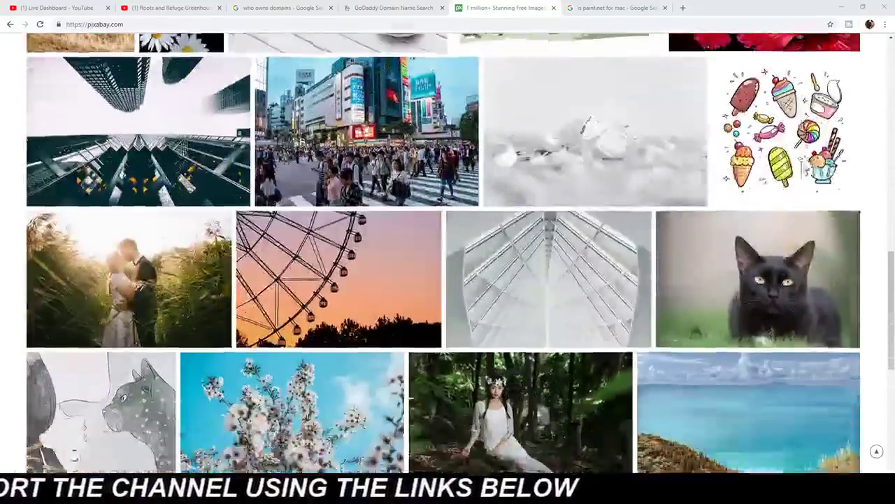
scroll(798, 168, "down", 1)
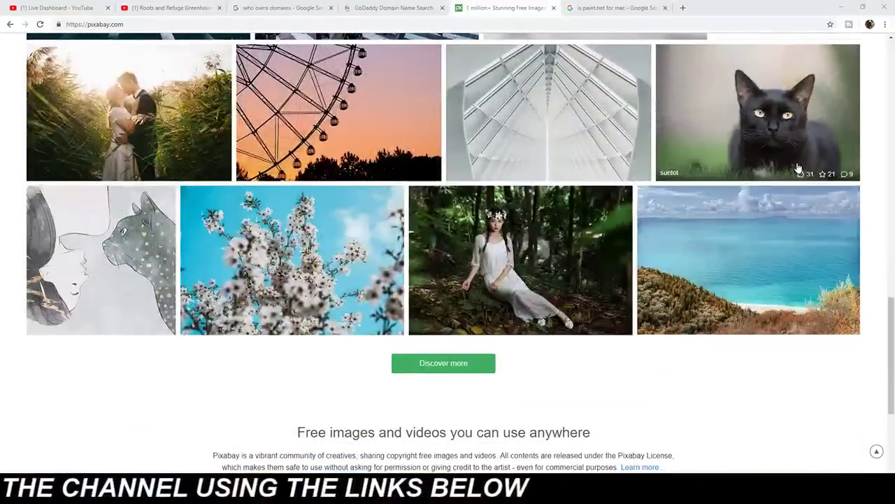
scroll(798, 168, "down", 2)
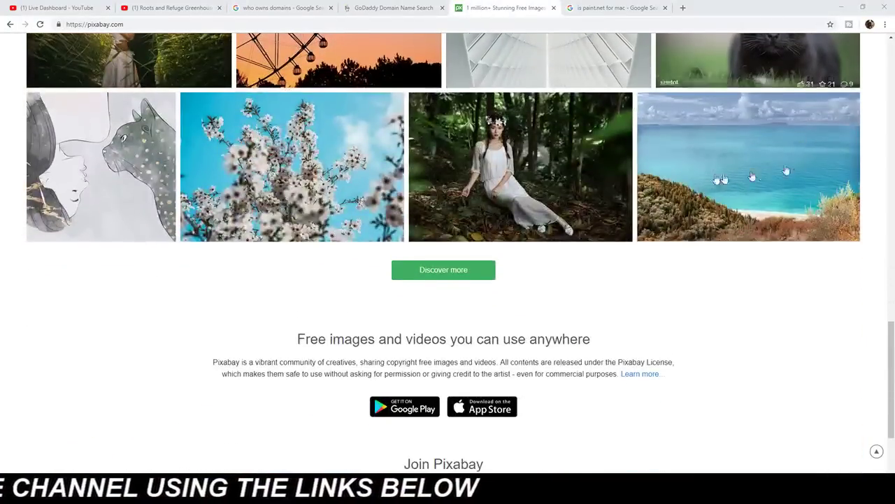
Open Pixabay's full gallery of free images and look through the popular pictures on its first page.
left_click(452, 273)
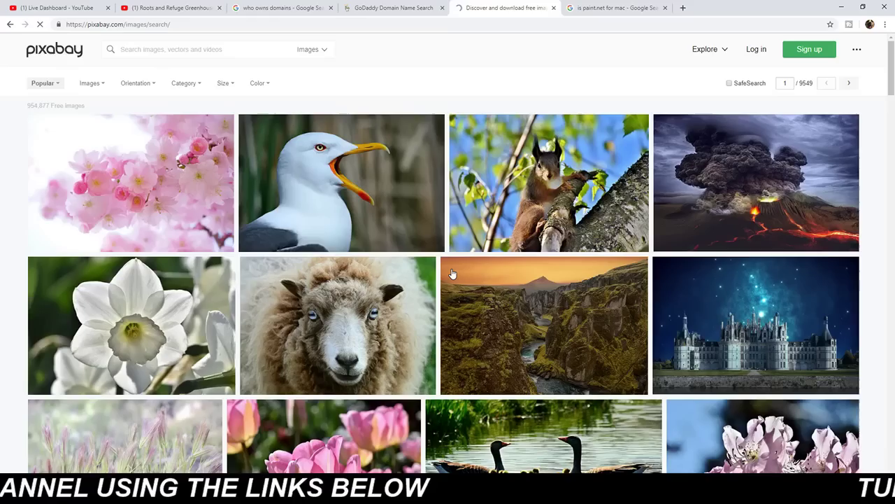
scroll(727, 259, "down", 4)
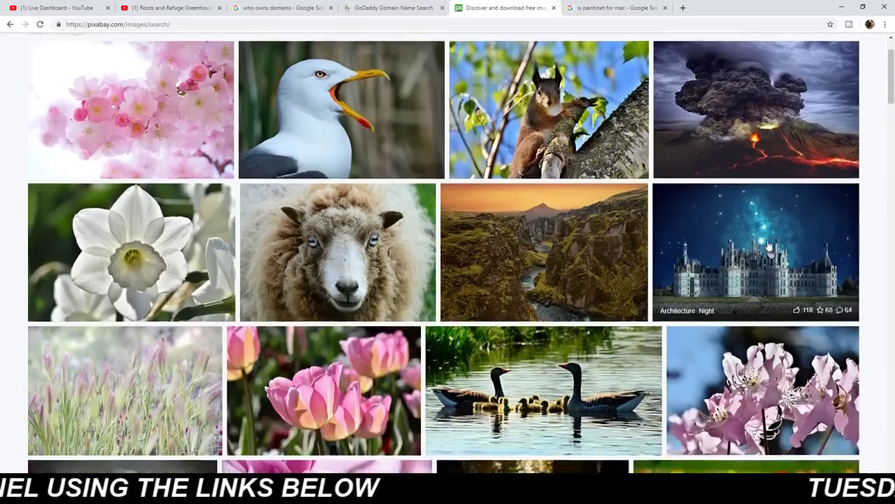
scroll(759, 238, "down", 1)
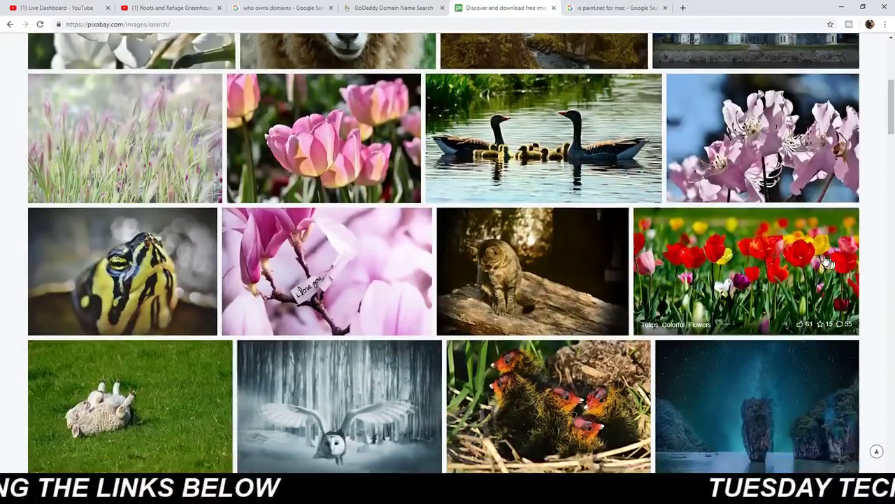
scroll(813, 254, "down", 3)
scroll(814, 255, "down", 4)
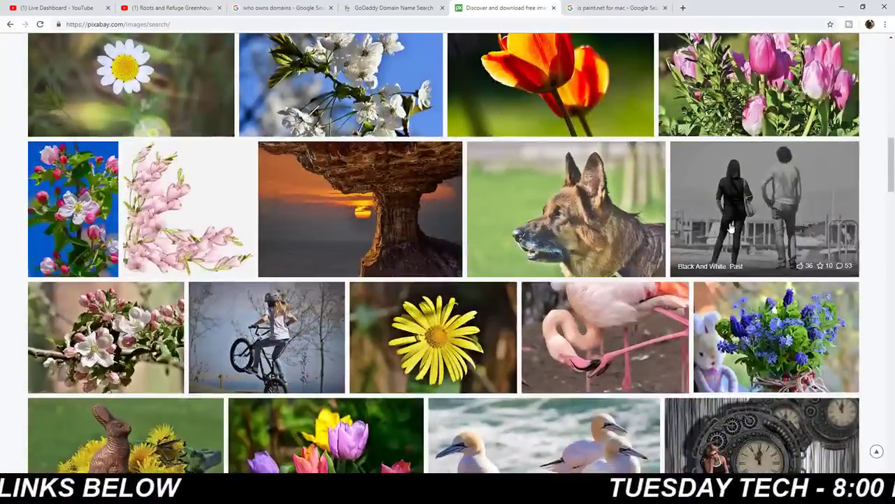
scroll(779, 227, "down", 3)
scroll(686, 196, "down", 2)
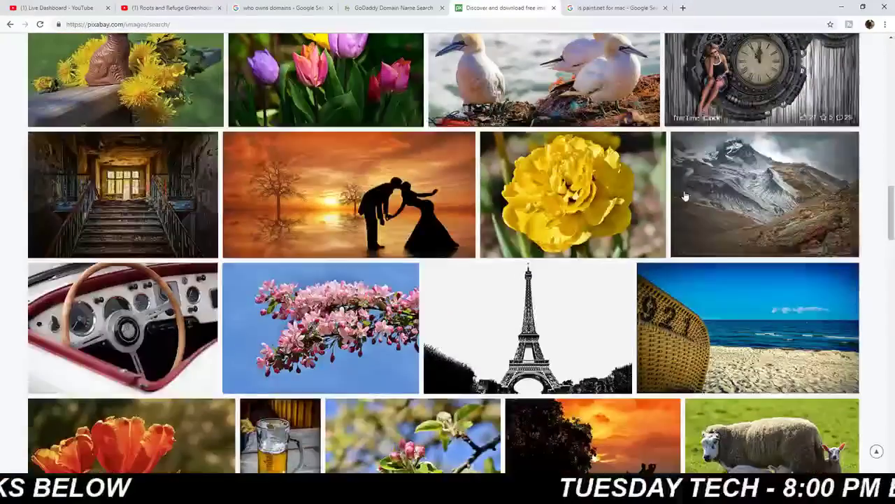
scroll(685, 196, "up", 3)
scroll(685, 195, "up", 12)
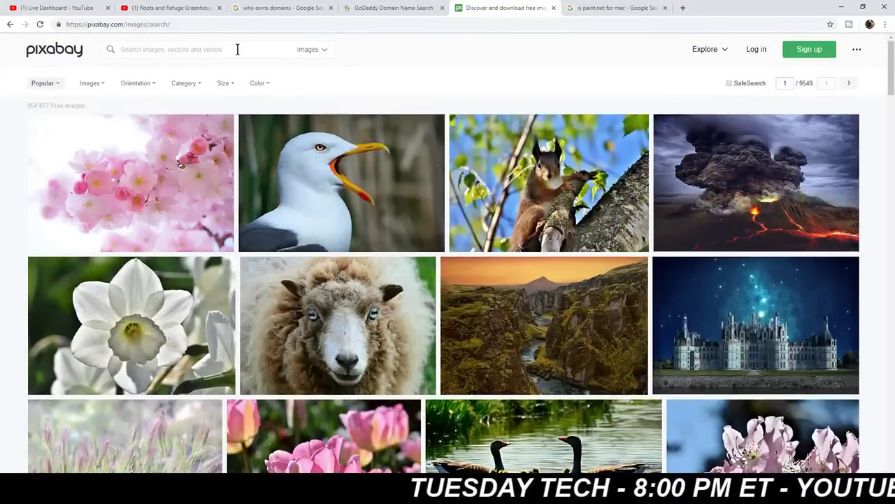
Filter the Pixabay images by the Health/Medical category and look through the matching pictures.
left_click(195, 85)
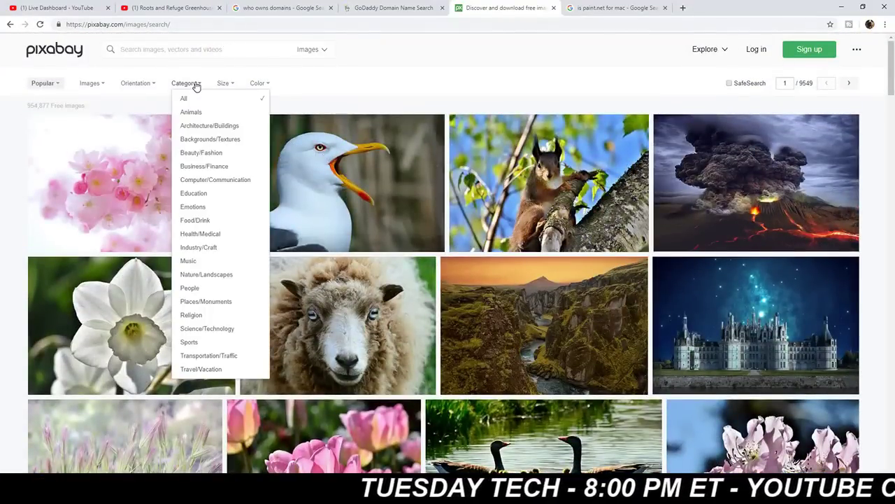
left_click(235, 237)
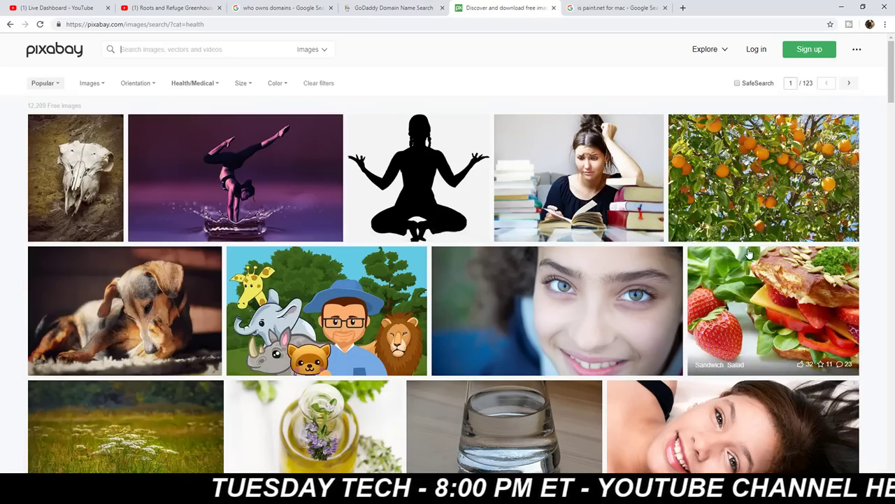
scroll(757, 255, "down", 3)
scroll(757, 255, "down", 7)
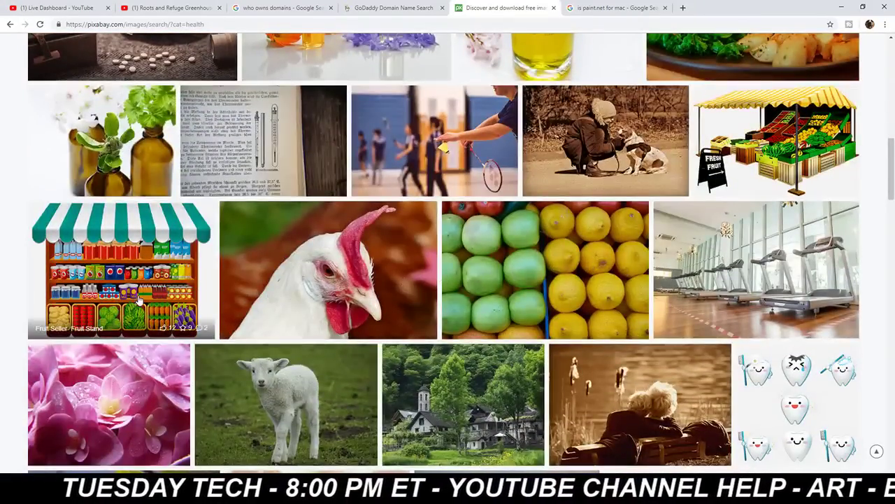
Look back through the Health/Medical pictures toward the beginning of the Pixabay results.
scroll(120, 273, "down", 1)
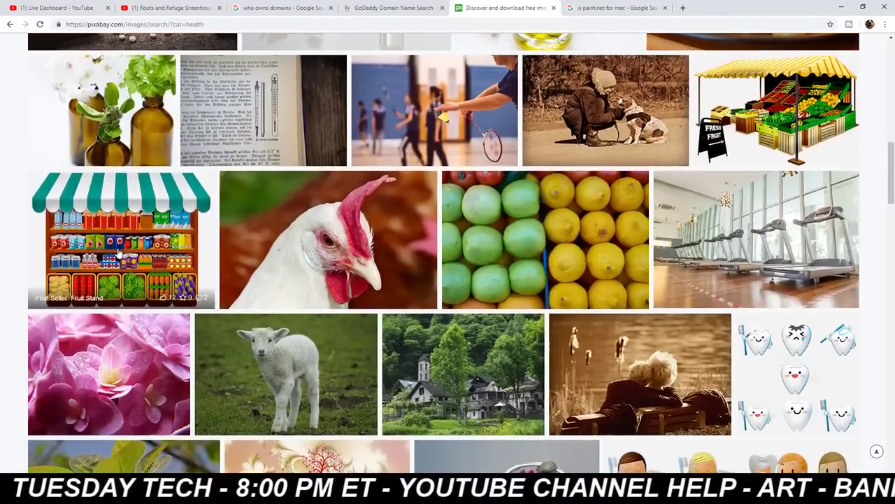
scroll(680, 246, "up", 1)
scroll(680, 247, "up", 5)
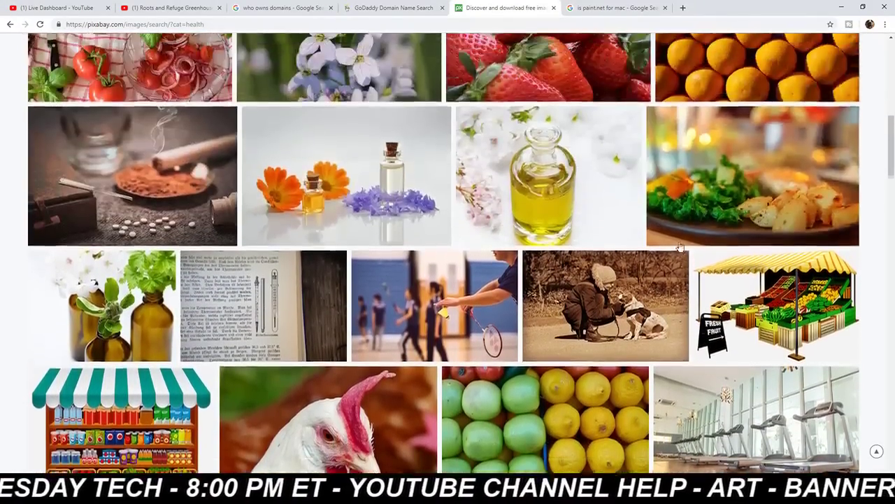
scroll(680, 246, "up", 2)
scroll(680, 246, "up", 2)
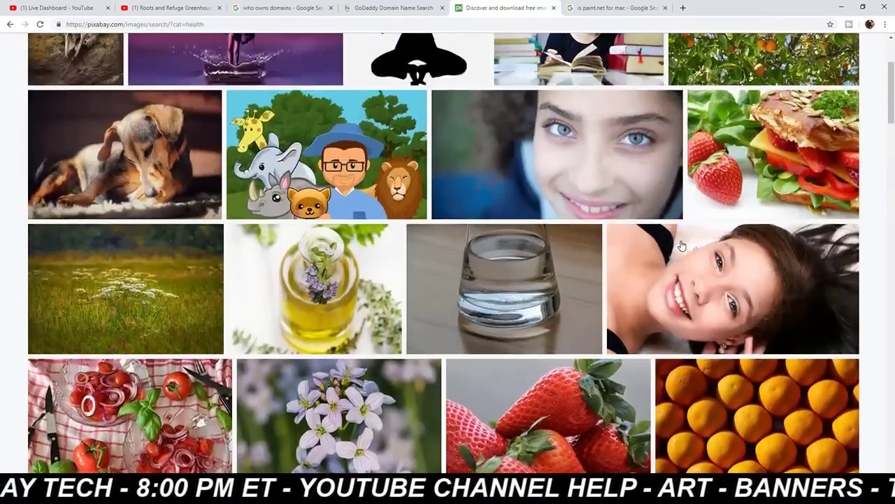
scroll(682, 246, "up", 2)
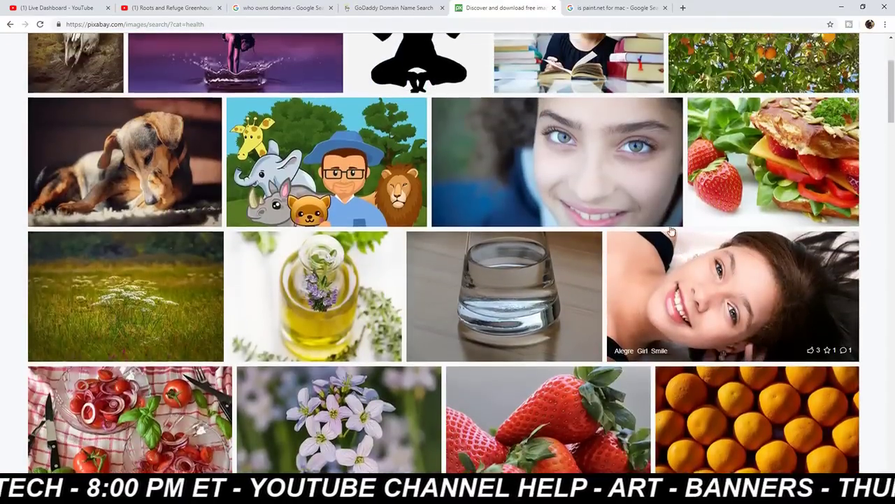
Search Google for "chevy" in a new browser tab and show the image results.
left_click(683, 9)
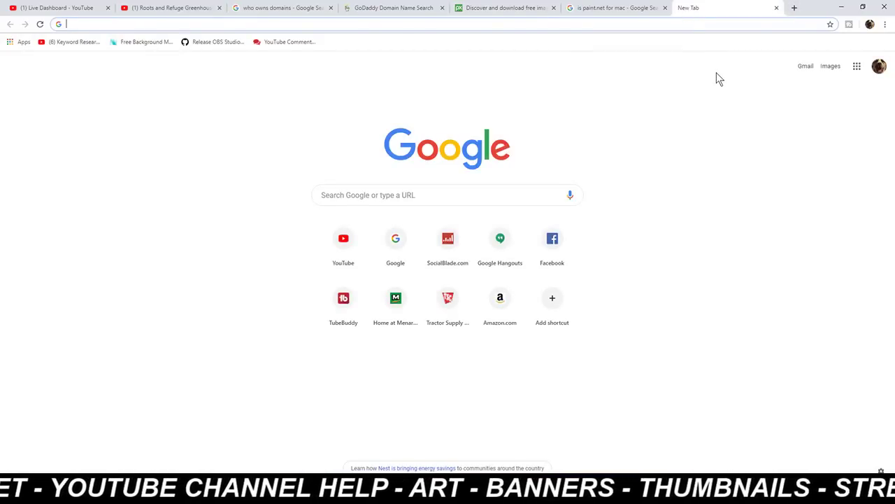
type("ch")
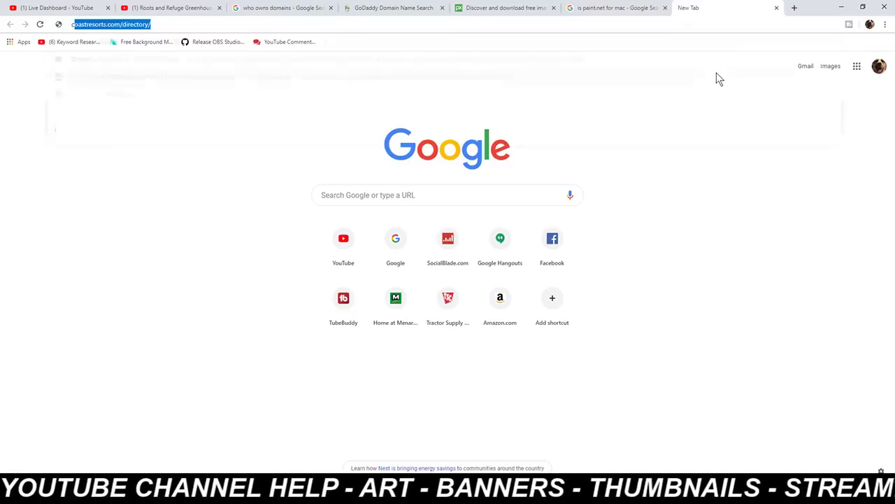
type("evy")
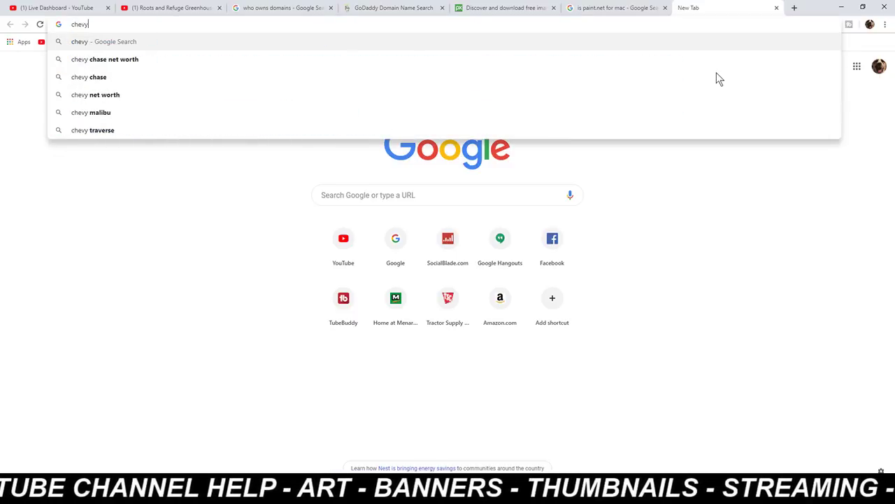
key("Return")
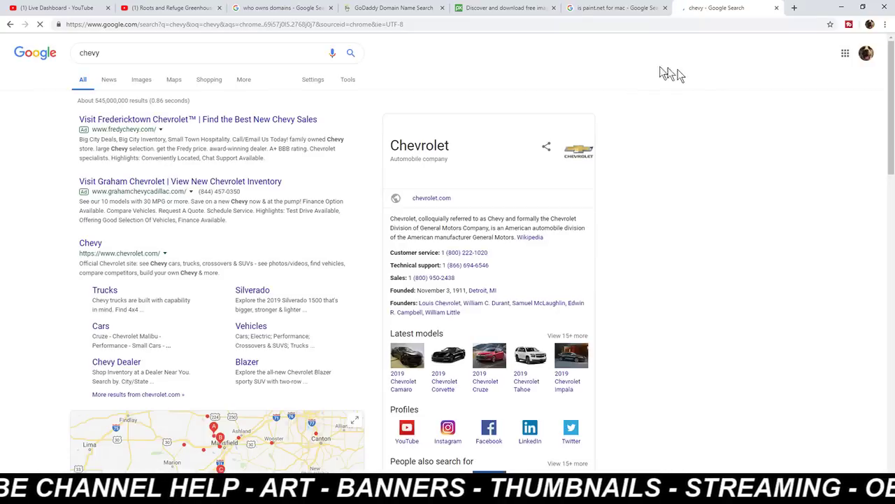
left_click(141, 82)
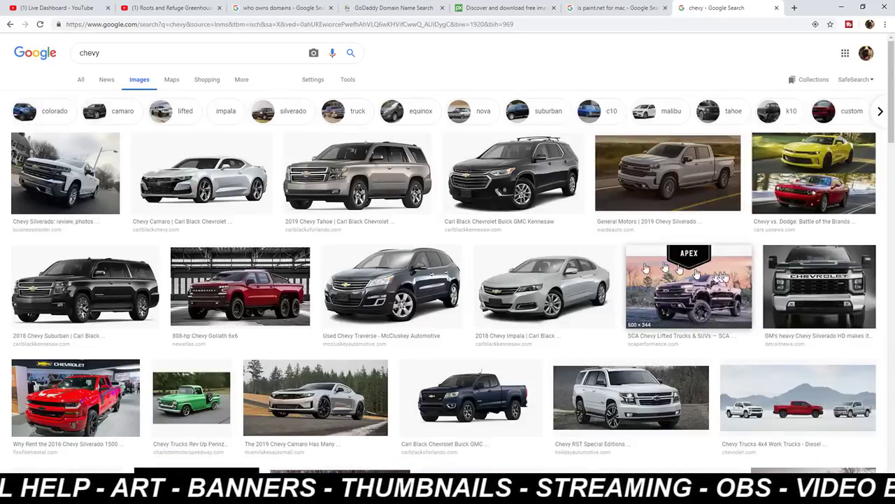
Look through the Chevy image results and preview the red 2018 Chevy Impala picture with its copyright notice.
scroll(837, 298, "down", 4)
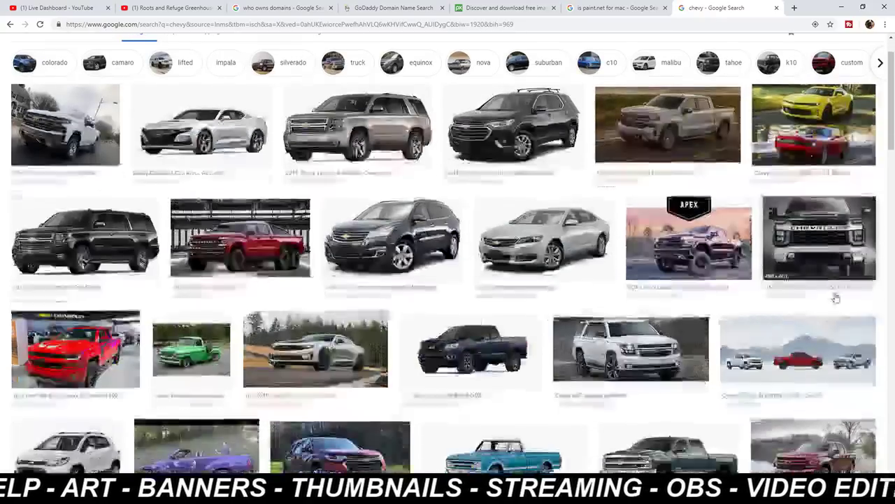
scroll(836, 298, "down", 1)
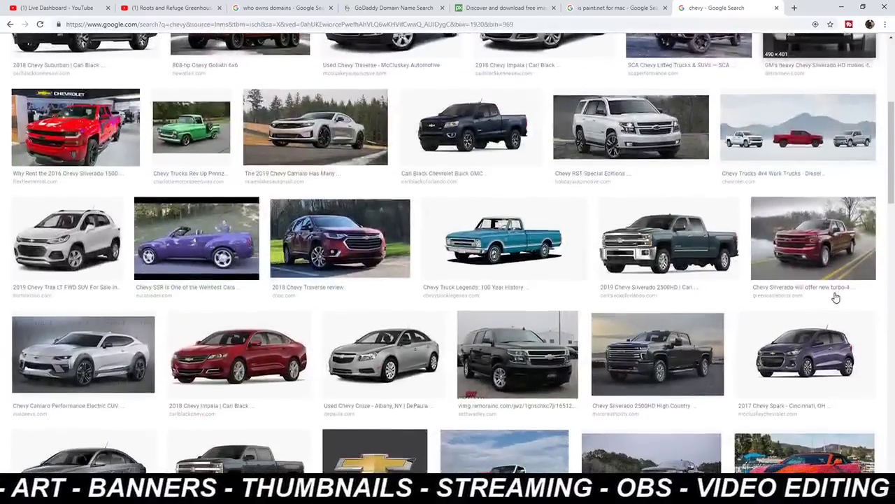
scroll(811, 304, "down", 2)
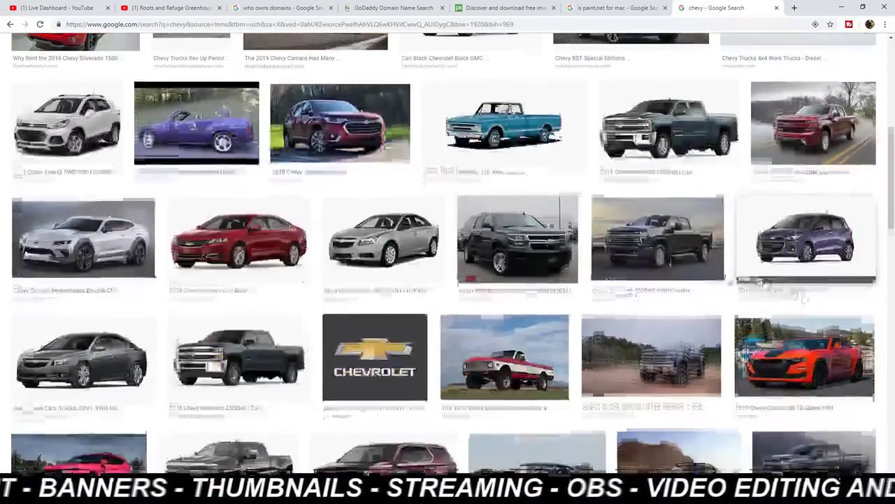
left_click(265, 222)
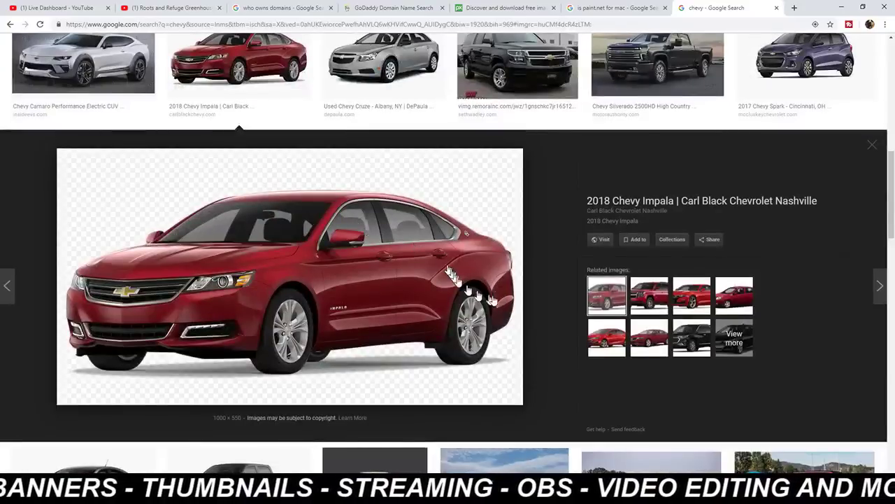
scroll(544, 314, "down", 2)
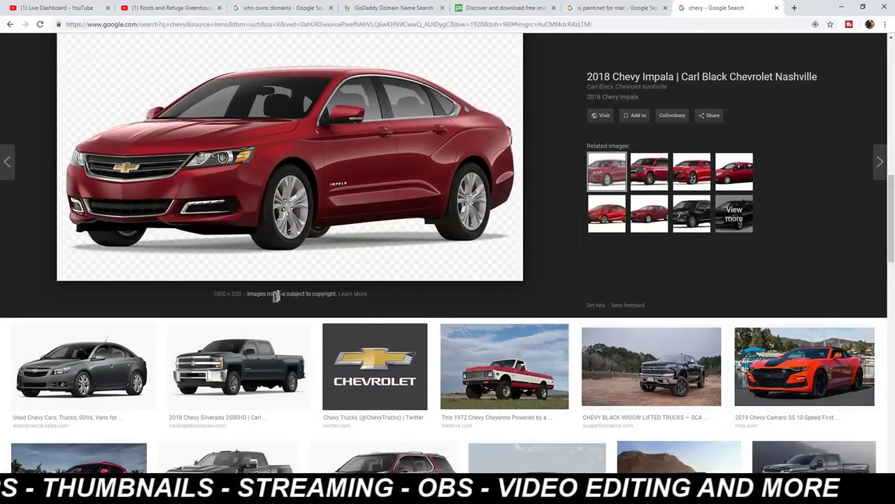
Open the copyright information linked under the Impala picture and read through Google's "What is Copyright" help page.
left_click(351, 294)
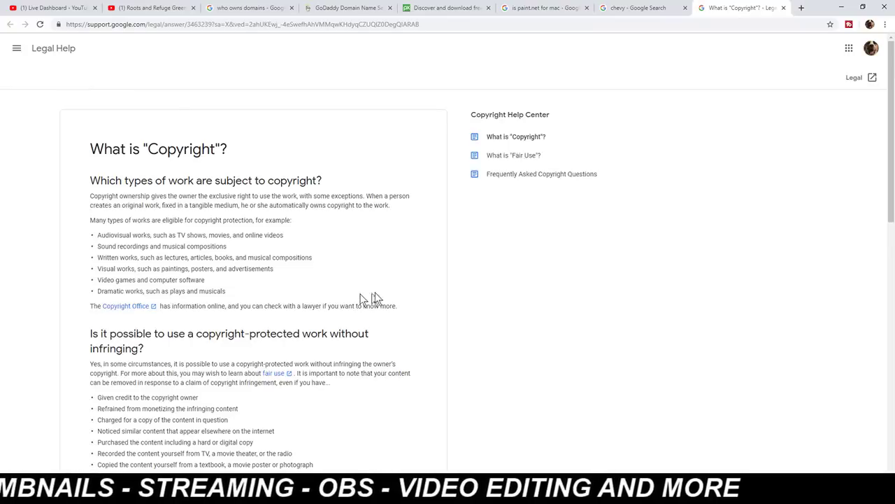
scroll(747, 275, "down", 3)
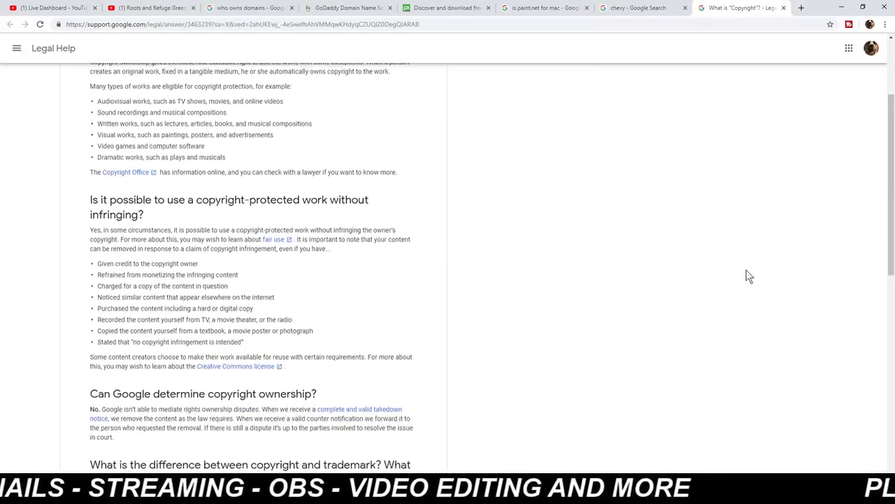
scroll(747, 275, "down", 4)
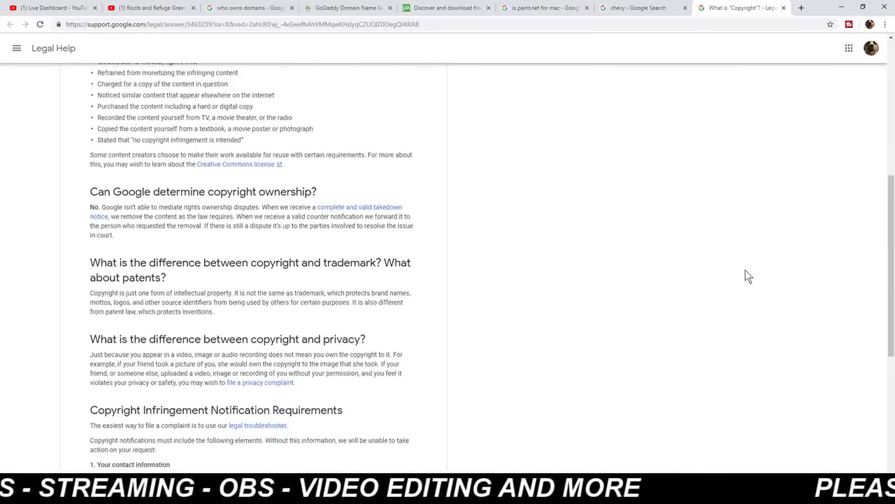
scroll(745, 275, "down", 2)
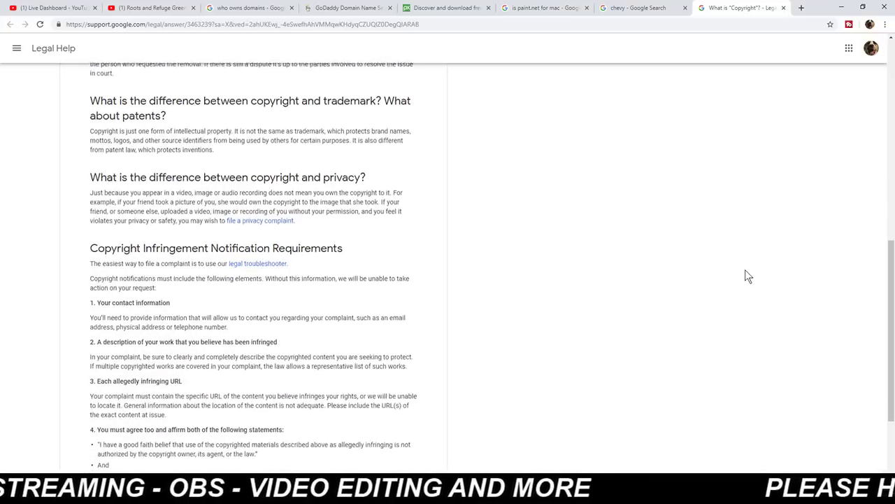
scroll(745, 272, "down", 1)
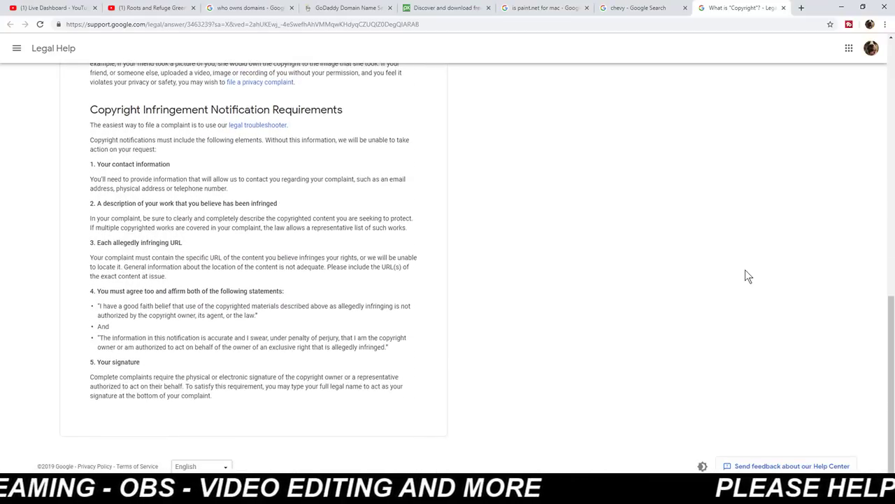
scroll(746, 275, "up", 9)
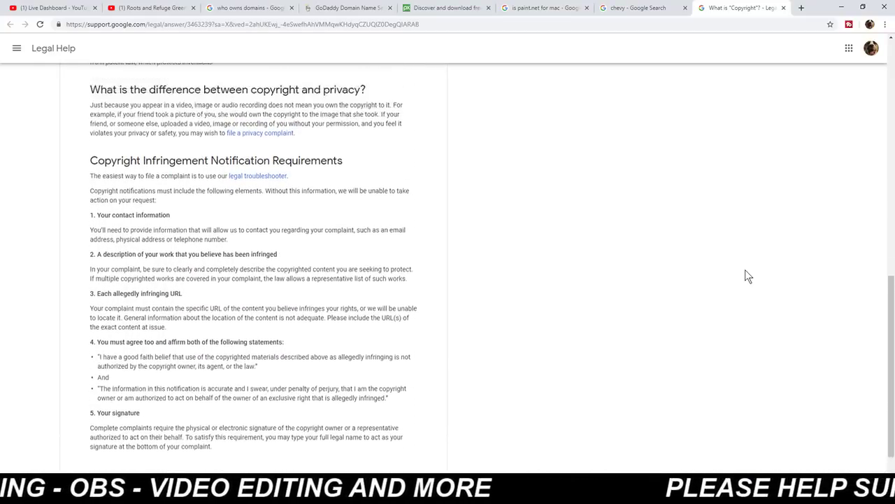
scroll(745, 275, "up", 1)
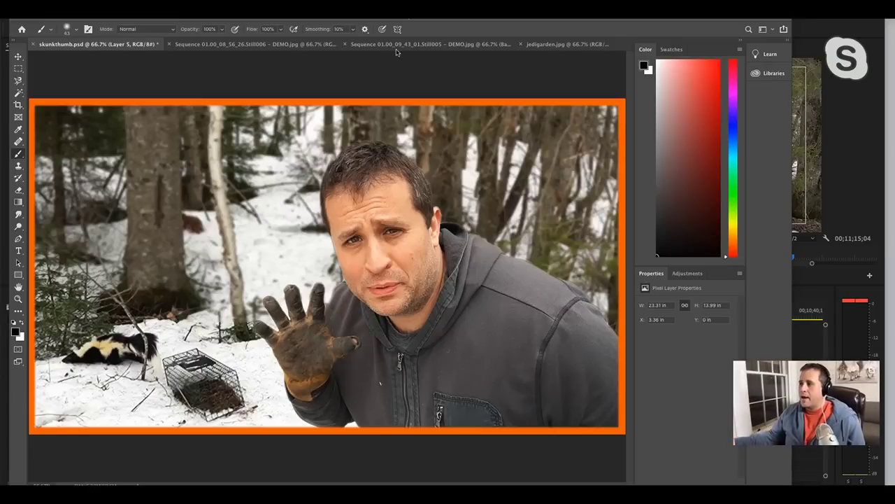
In Photoshop, bring up jedigarden.jpg and reopen the recent file jedithumb3.jpg.
left_click(579, 46)
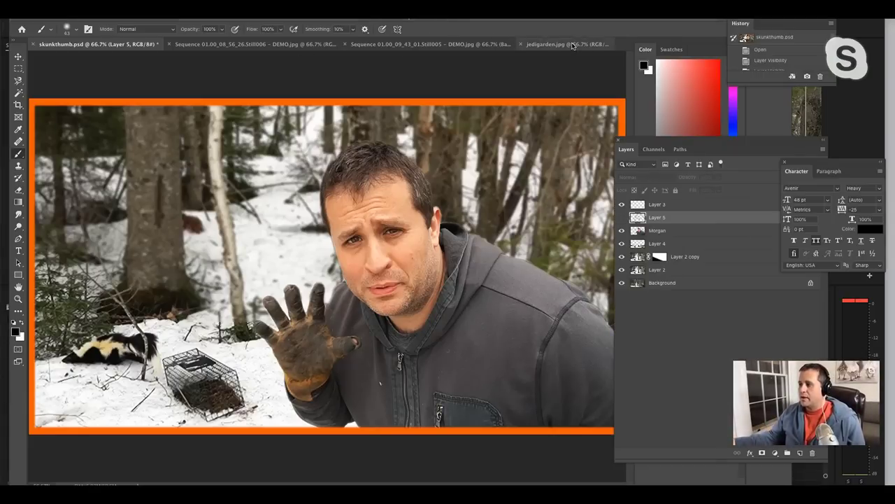
left_click(572, 46)
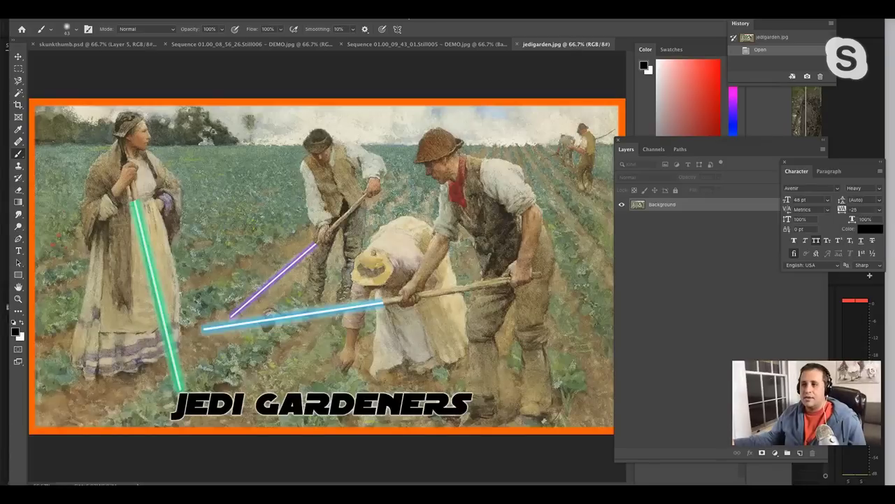
left_click(91, 9)
mouse_move(106, 54)
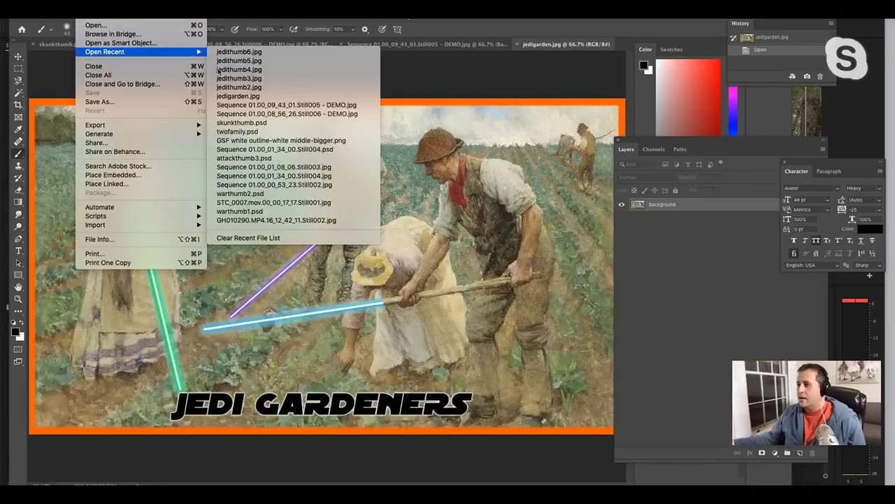
left_click(260, 79)
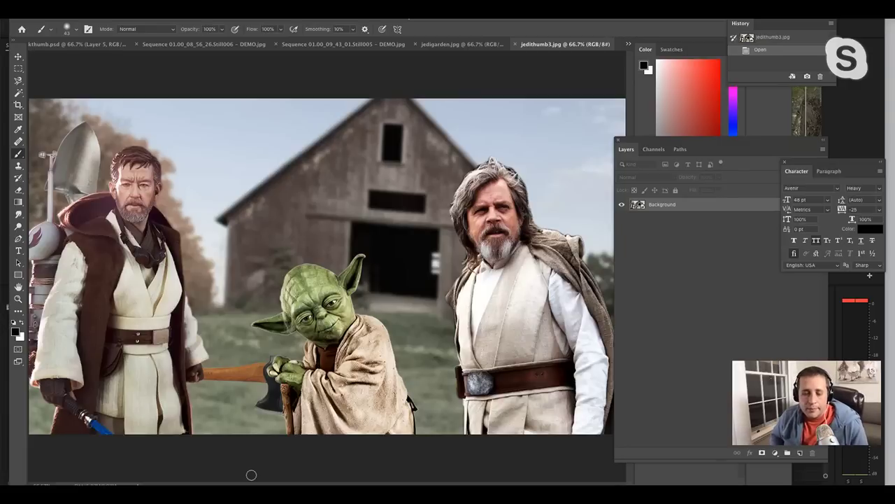
Switch to Premiere Pro, move the playhead back to 00;08;24;29 and fit the whole sequence in the timeline.
key("super+Tab")
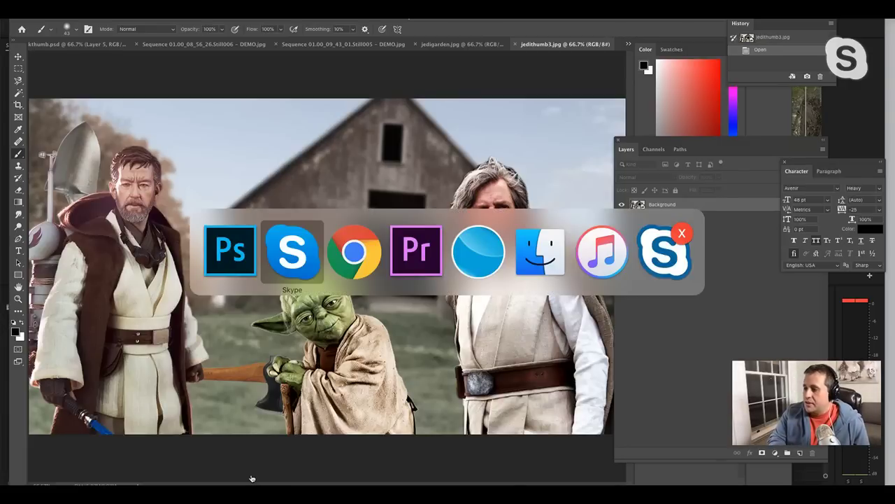
key("super+Tab")
key("super+Tab")
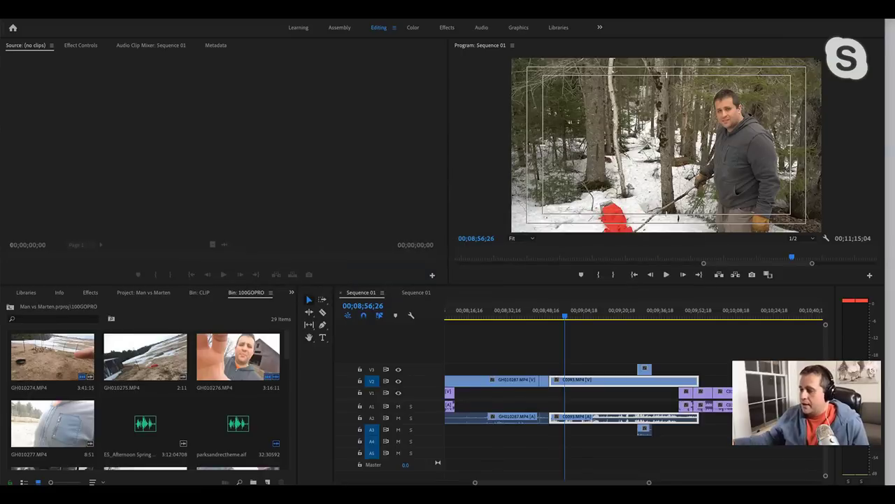
left_click(536, 314)
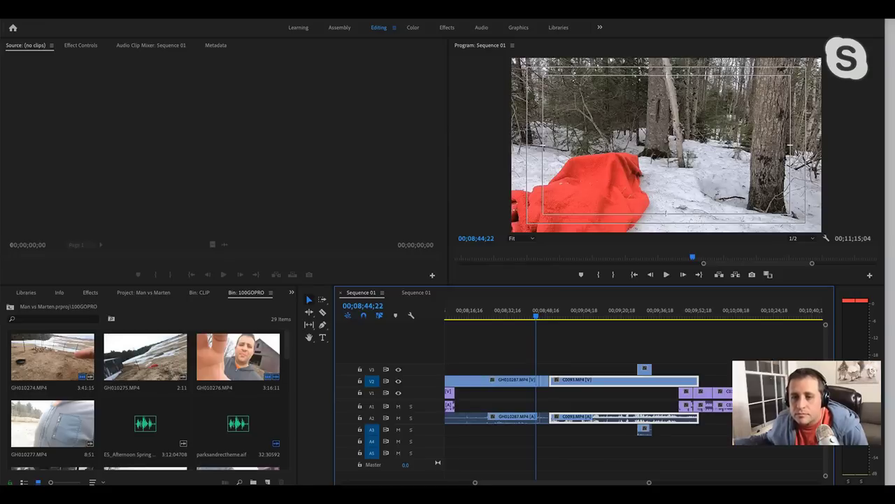
left_click(490, 313)
key("backslash")
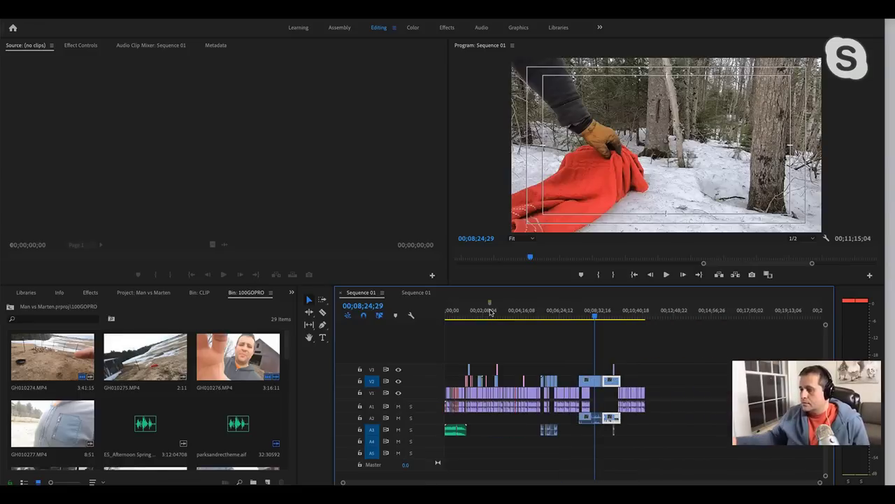
Show the other Sequence 01 from its start and look through the top-level items of the Man vs Marten project.
left_click(417, 292)
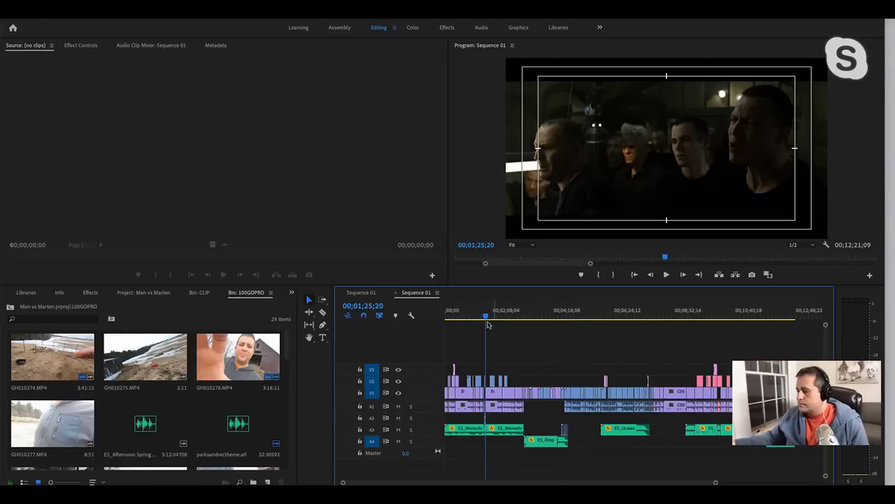
key("Home")
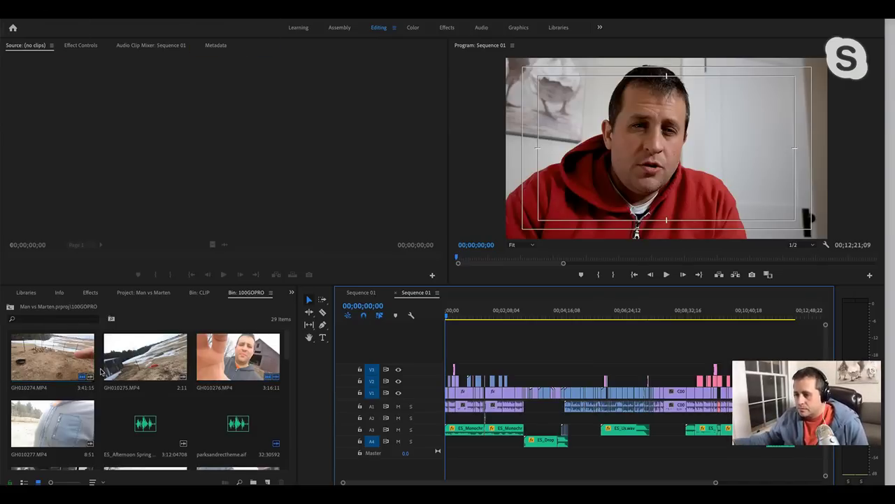
left_click(11, 307)
scroll(188, 405, "down", 5)
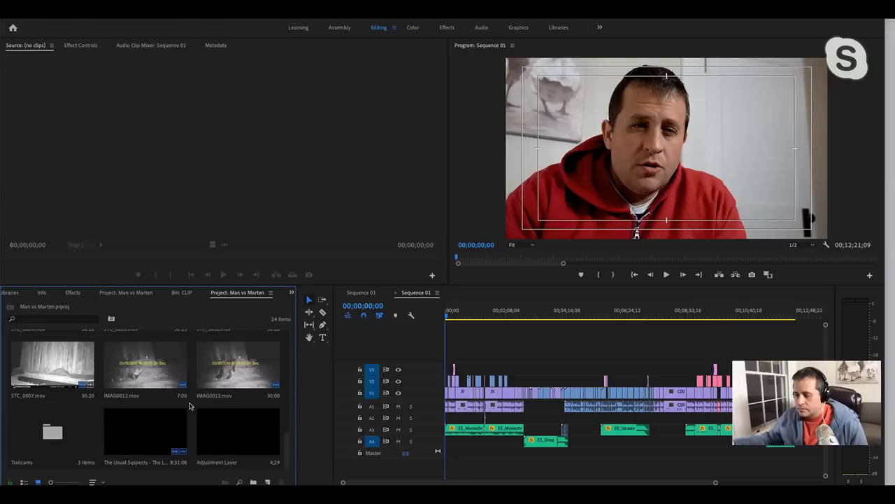
scroll(188, 405, "up", 5)
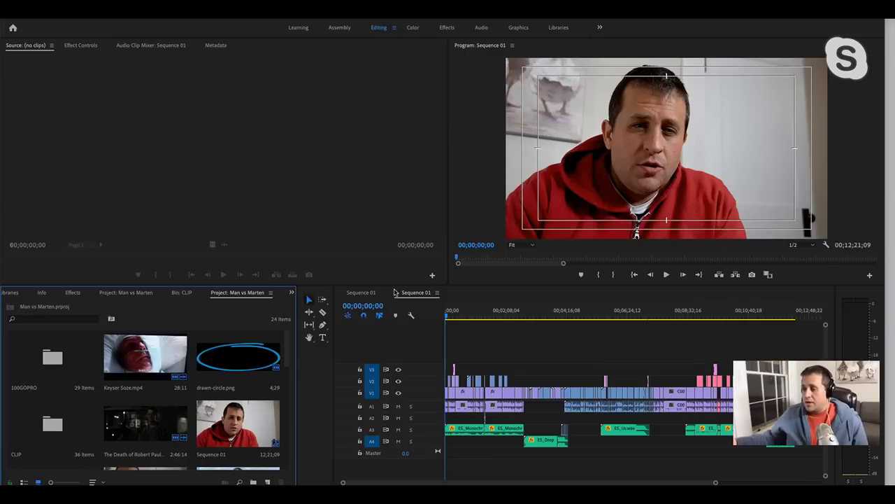
Return to the first Sequence 01, place the playhead at 00;09;30;28 and enlarge the timeline around it.
left_click(362, 293)
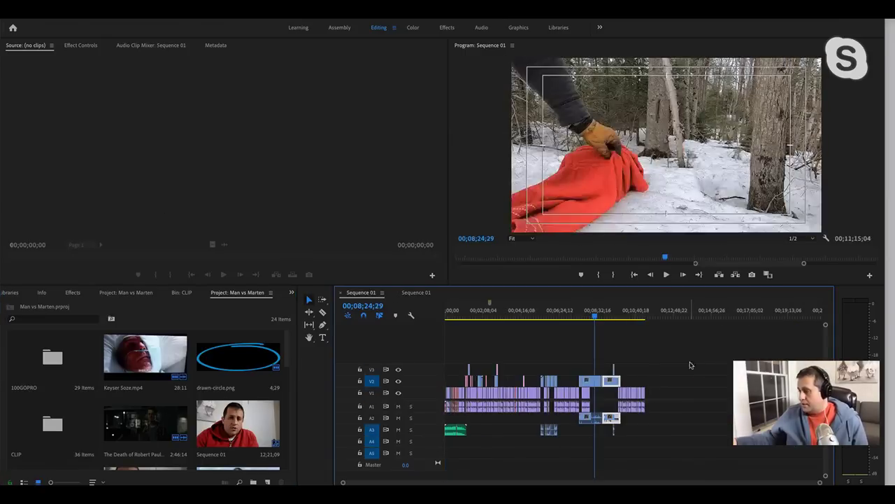
left_click(616, 315)
key("equal")
key("equal")
key("equal")
key("equal")
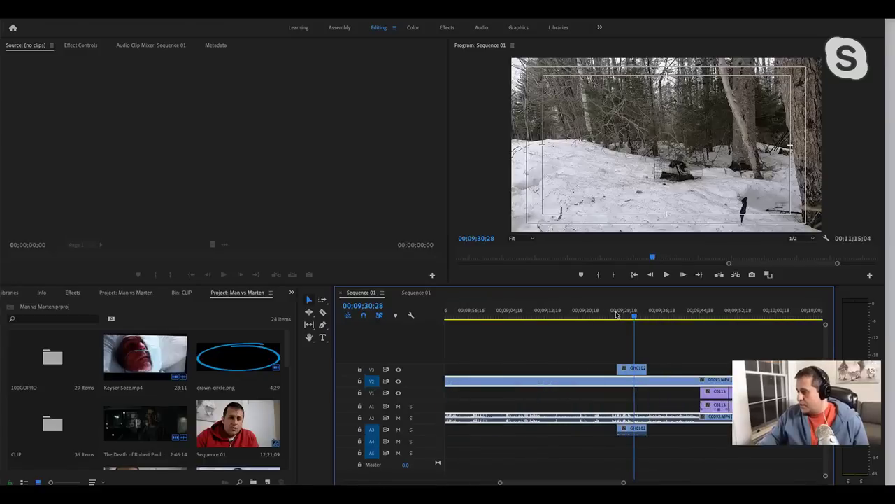
Copy the overlapping GH010288.MP4 and C0093.MP4 clips and paste them into the empty part of the sequence at 00;15;33;07.
left_click_drag(590, 346, 649, 446)
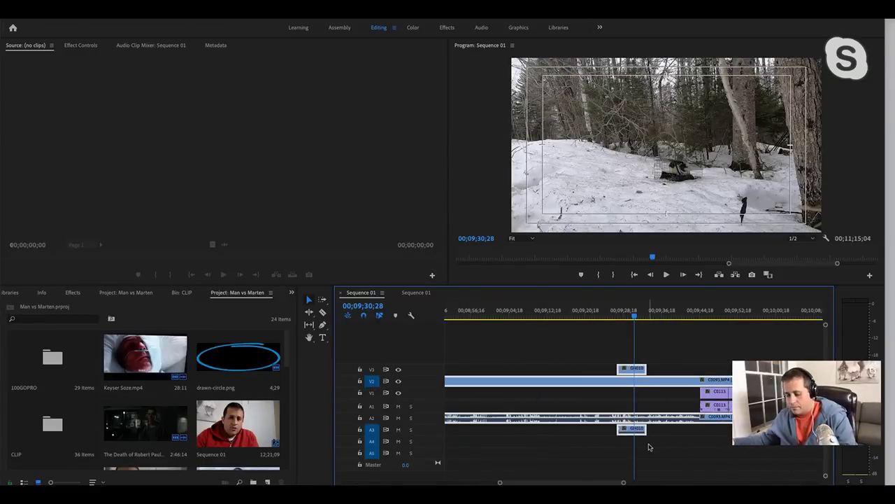
key("minus")
key("minus")
key("minus")
key("minus")
left_click(723, 316)
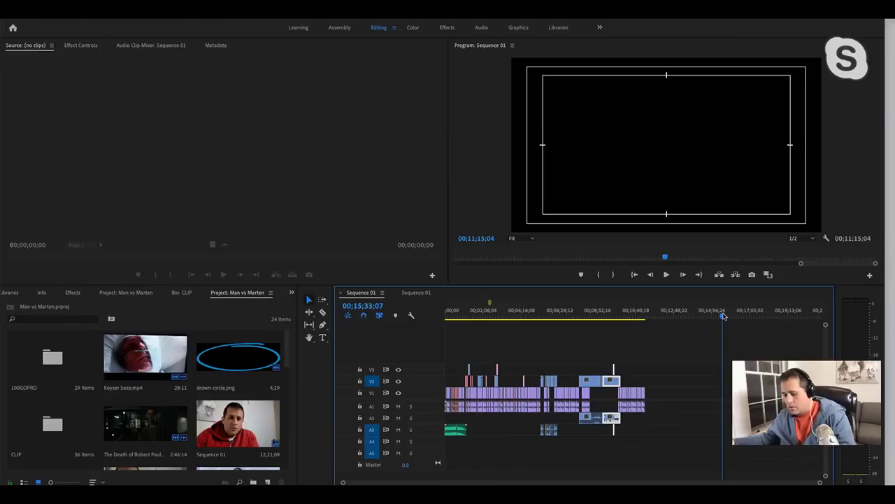
key("ctrl+v")
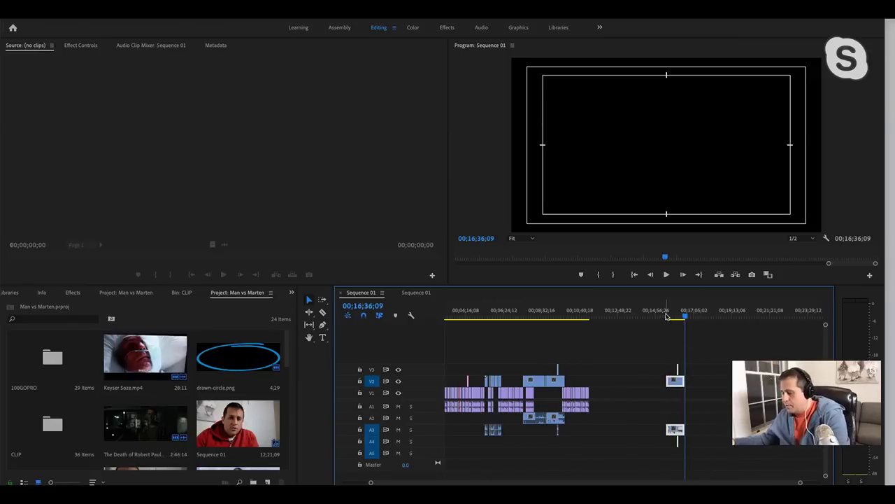
Shift both pasted clips earlier so that GH010288.MP4 starts at 00;15;55;05.
key("equal")
key("equal")
key("Up")
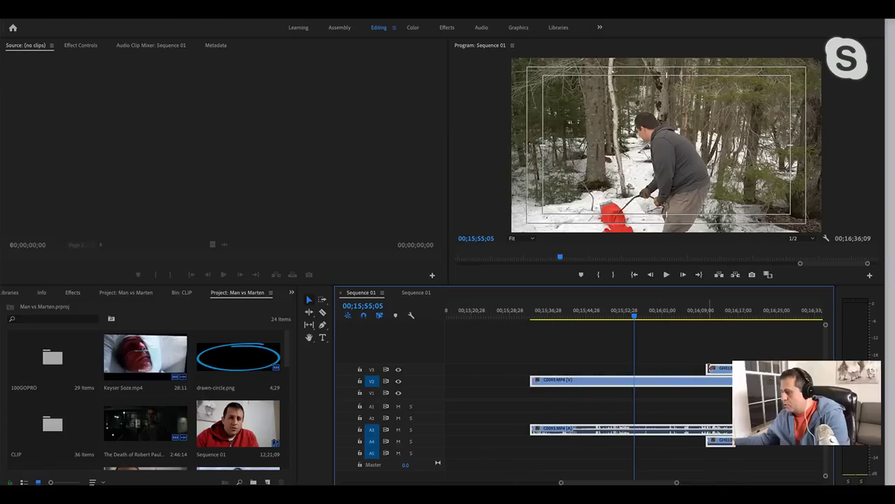
left_click_drag(598, 359, 526, 359)
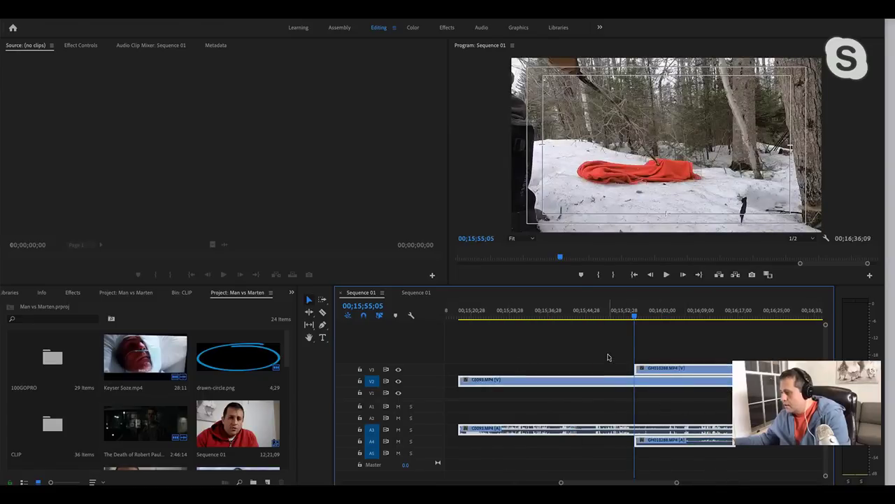
Extend the starts of C0093.MP4 and GH010288.MP4 to recover their earlier footage, and scrub through both to 00;16;18;16.
key("minus")
left_click_drag(547, 382, 492, 381)
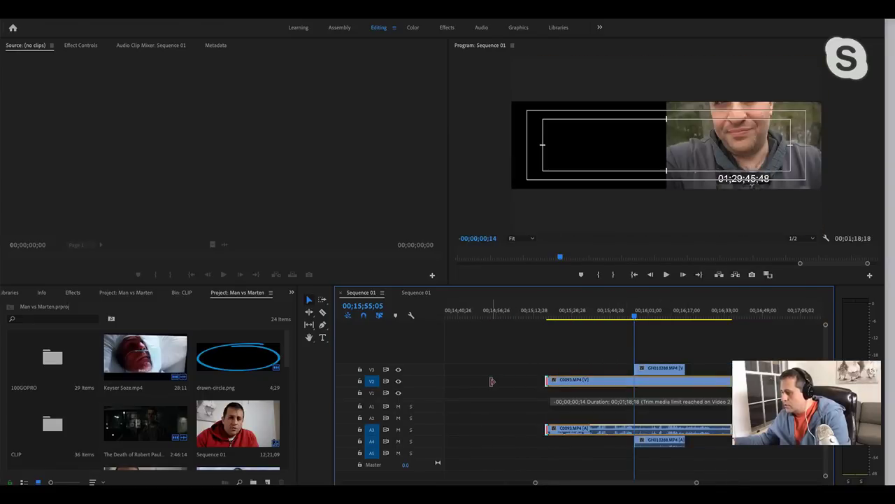
left_click_drag(636, 369, 481, 369)
key("minus")
left_click_drag(556, 369, 468, 371)
left_click(548, 314)
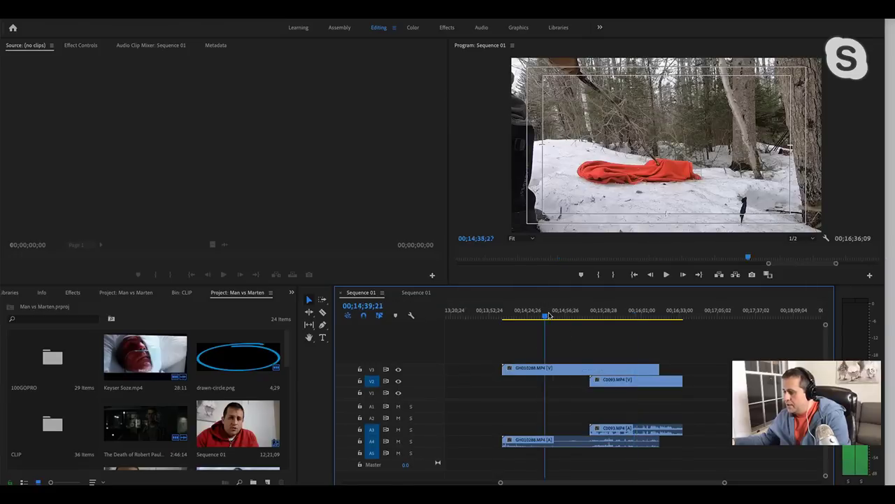
left_click_drag(549, 316, 662, 322)
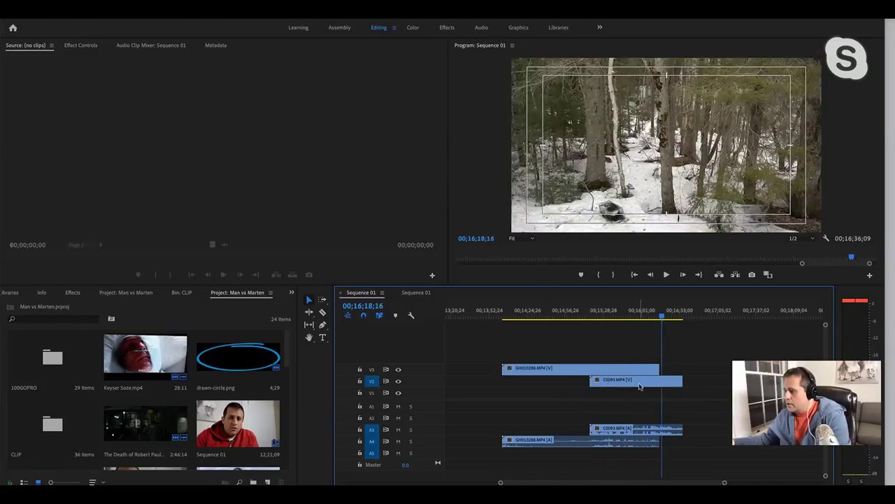
Move C0093.MP4 beyond the end of GH010288.MP4 and synchronize the two clips by audio using track channel 1.
left_click_drag(639, 385, 763, 385)
left_click_drag(622, 338, 769, 459)
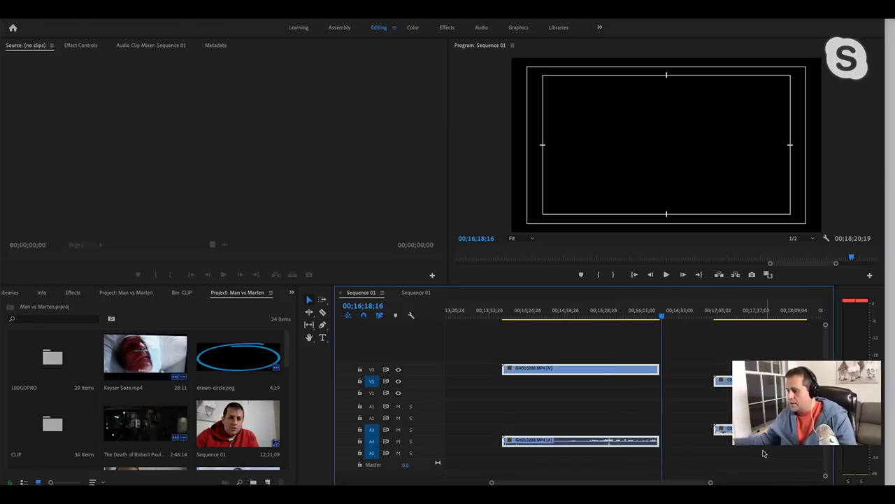
right_click(639, 370)
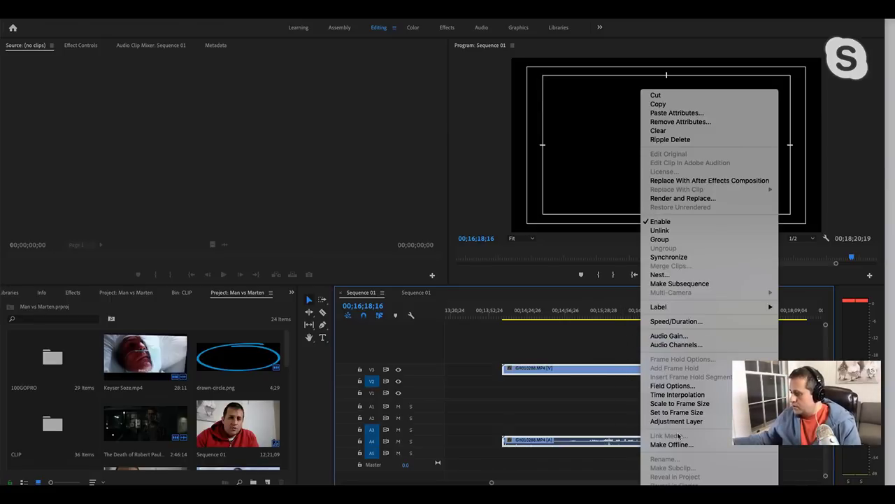
left_click(691, 257)
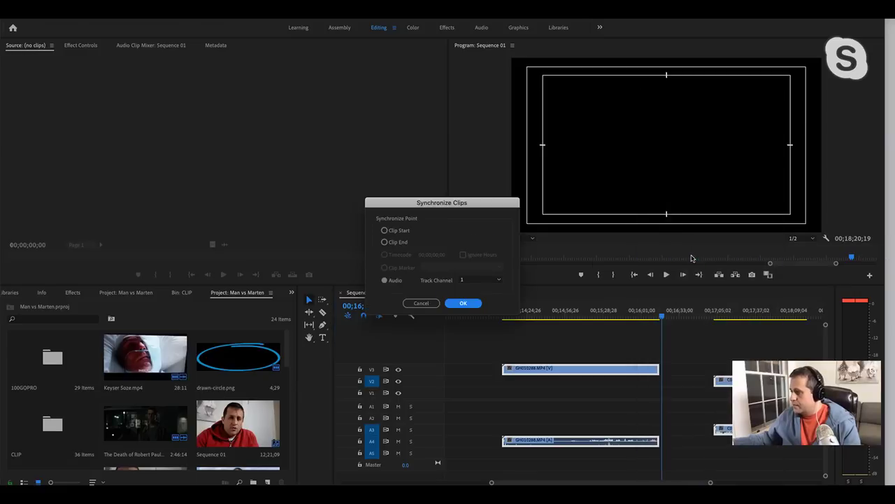
left_click(384, 231)
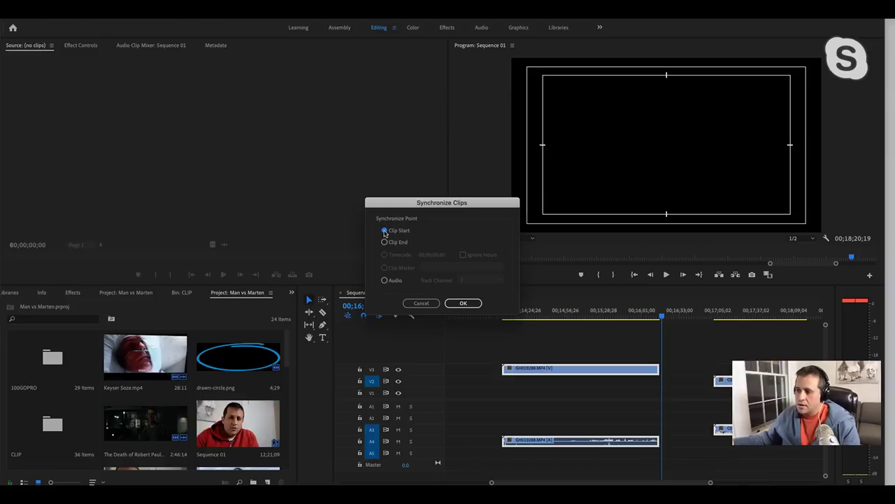
left_click(384, 279)
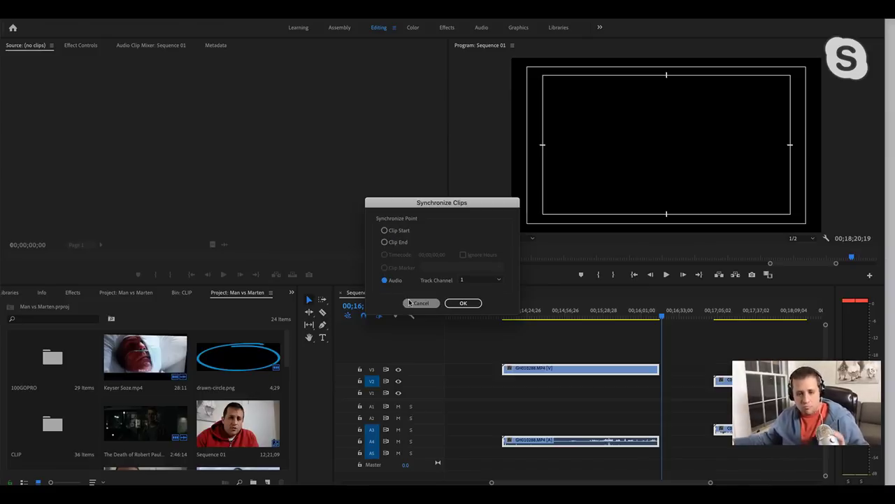
left_click(464, 304)
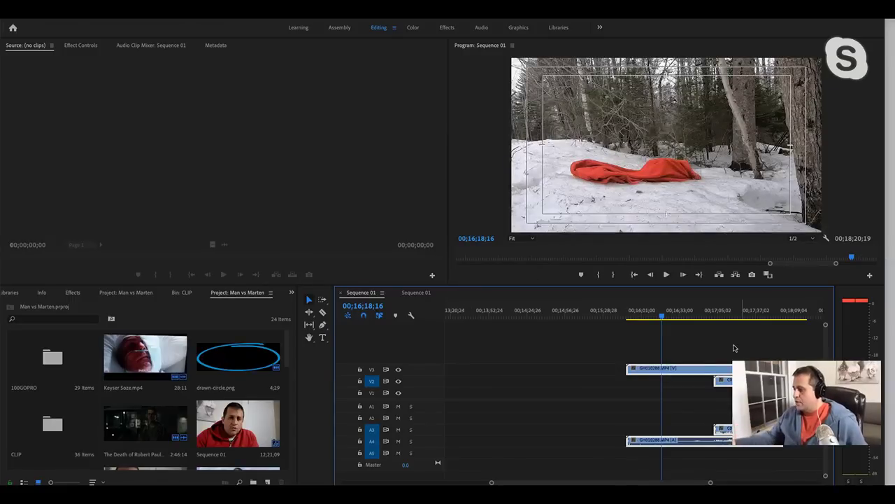
Split GH010288.MP4 at 00;17;13;13 and remove a short section right after the cut.
left_click(728, 312)
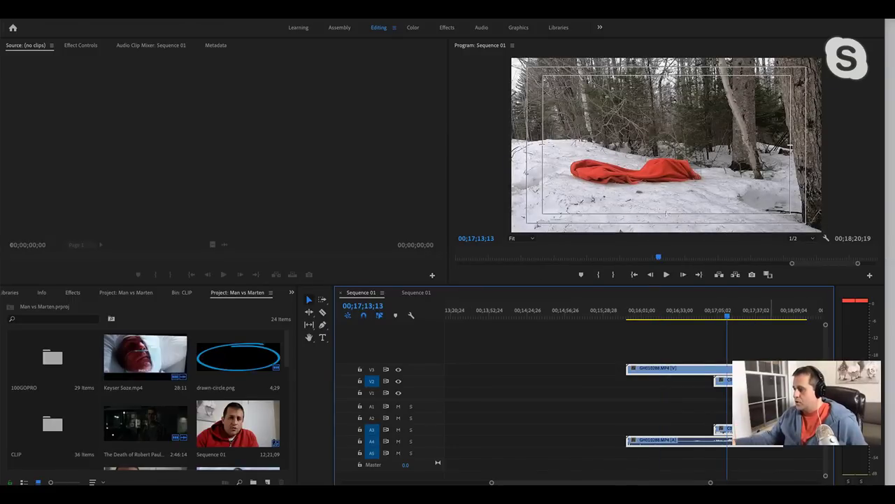
key("c")
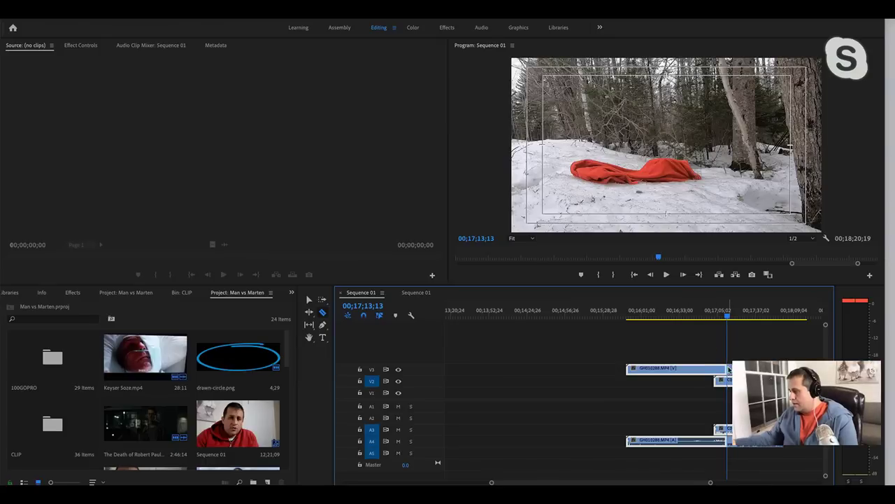
key("v")
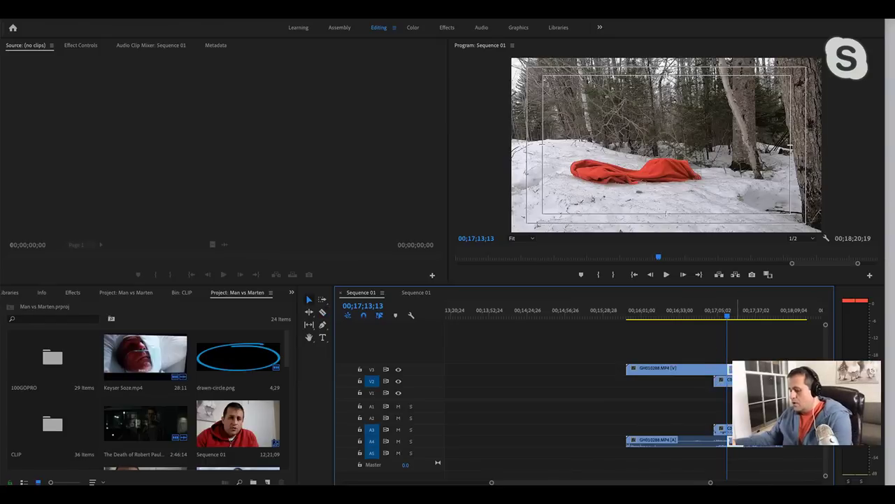
Play the synchronized clips across the removed section, stop at 00;17;31;06 and fit the whole sequence in the timeline.
left_click(711, 315)
key("space")
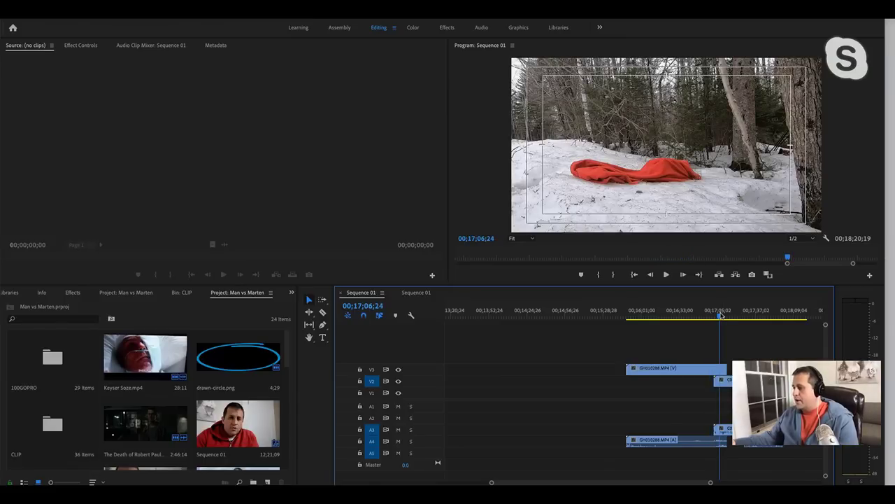
left_click(720, 315)
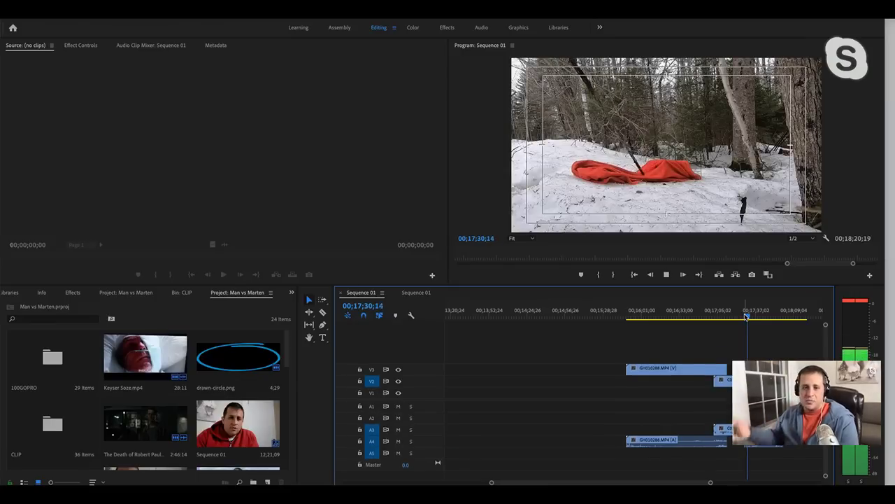
key("space")
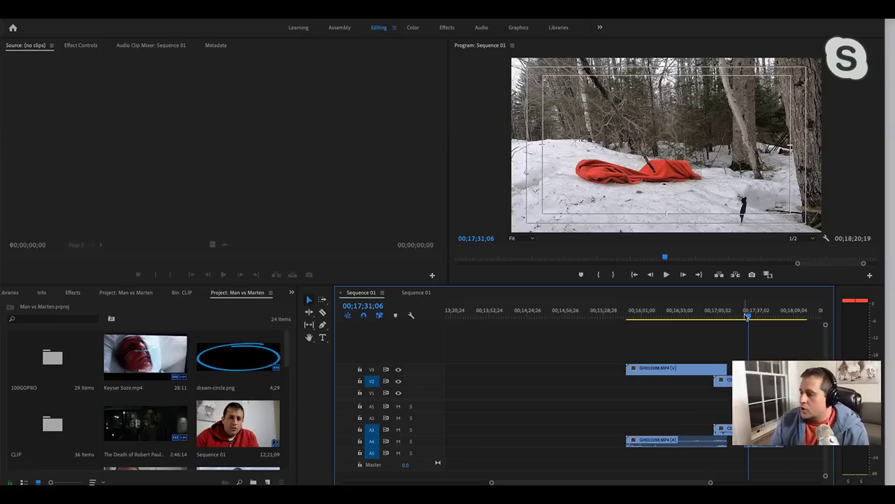
key("backslash")
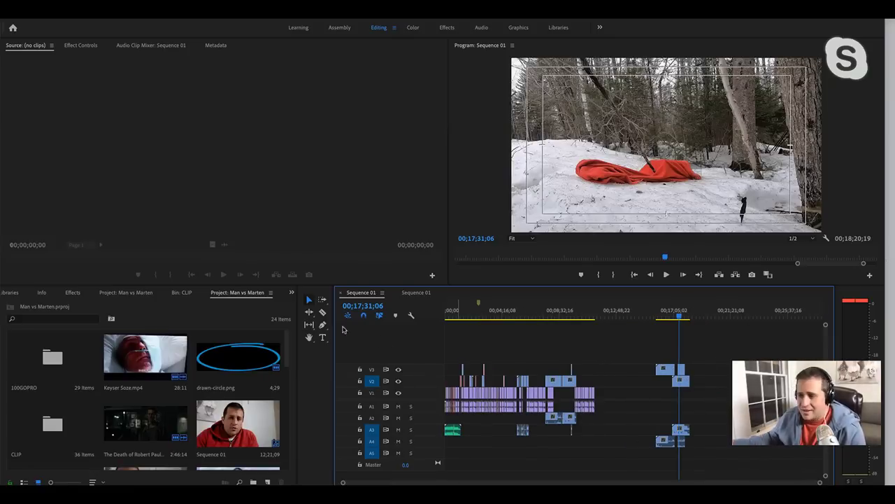
Show the other Sequence 01 and look through the media items and bins in both Man vs Marten project panels.
left_click(422, 294)
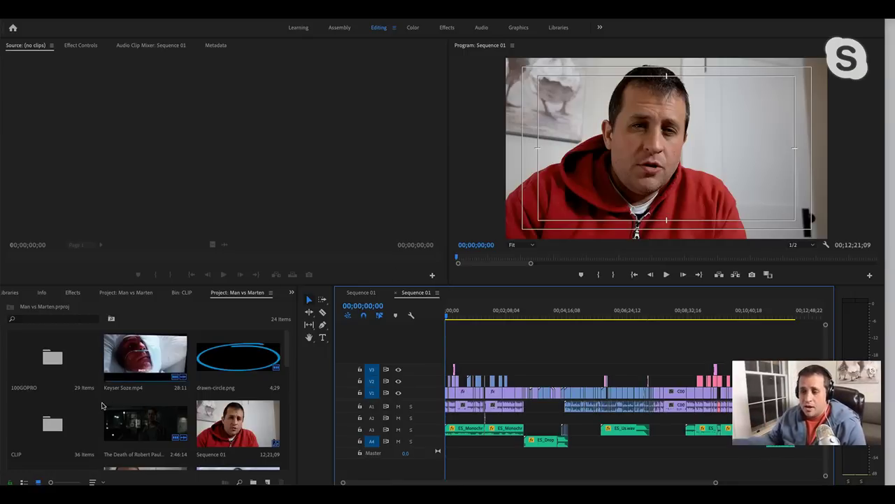
scroll(101, 405, "down", 5)
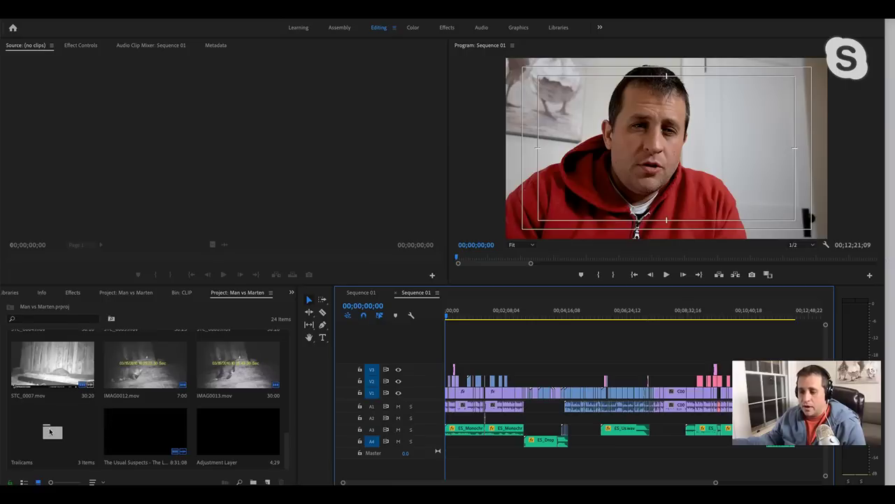
scroll(49, 432, "up", 4)
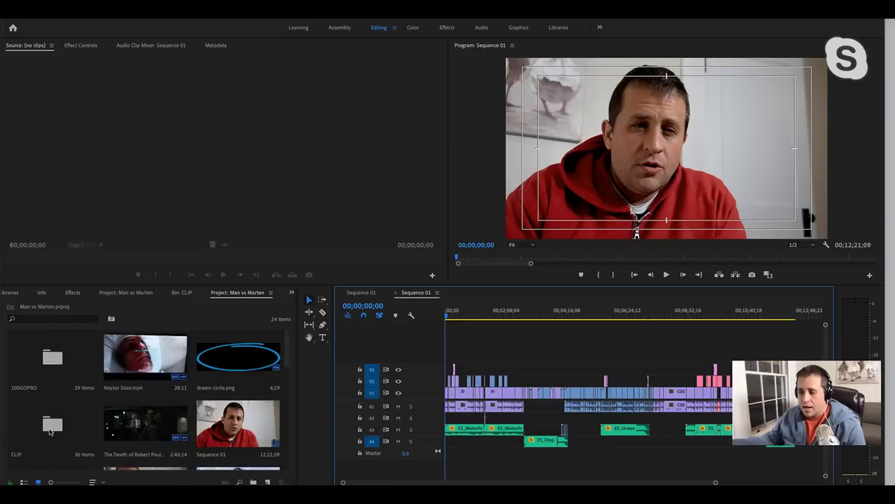
scroll(50, 432, "down", 1)
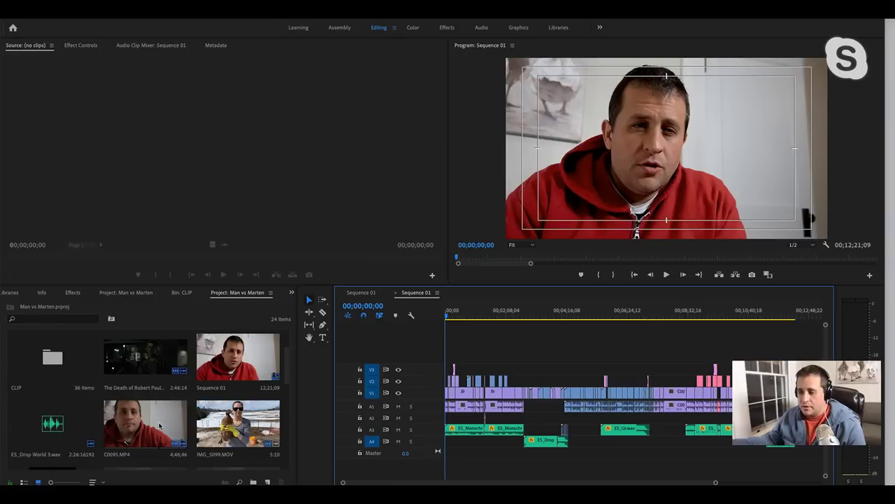
scroll(159, 425, "down", 4)
scroll(159, 424, "up", 1)
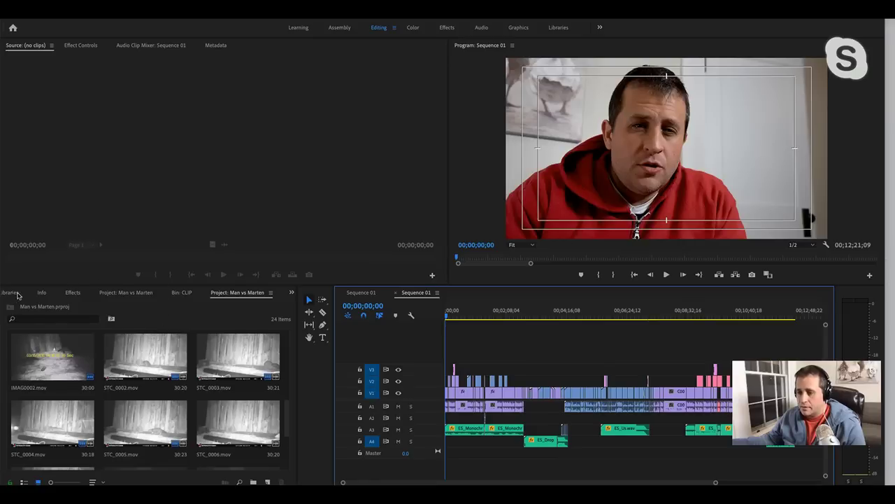
left_click(144, 294)
scroll(162, 396, "down", 5)
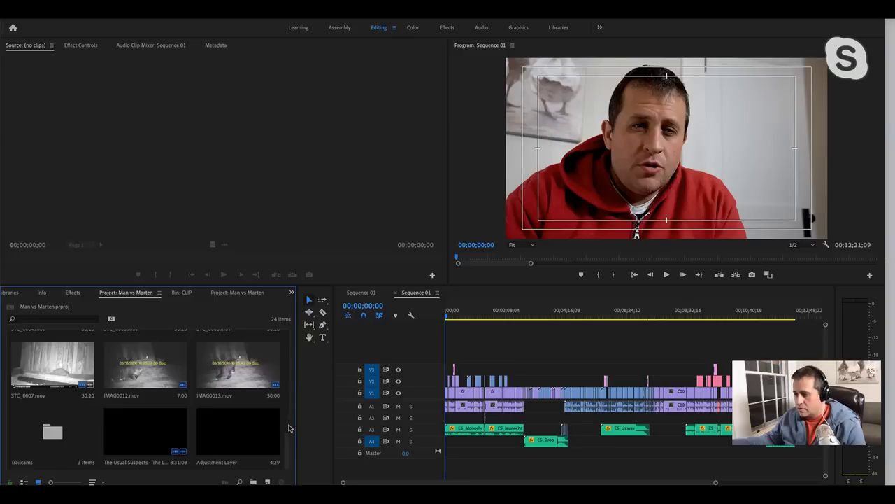
scroll(285, 418, "up", 2)
scroll(284, 418, "up", 5)
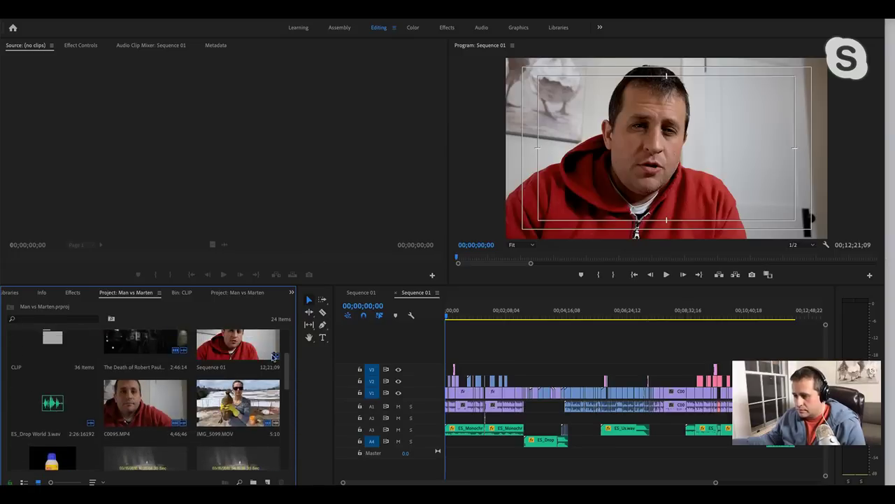
scroll(272, 355, "up", 2)
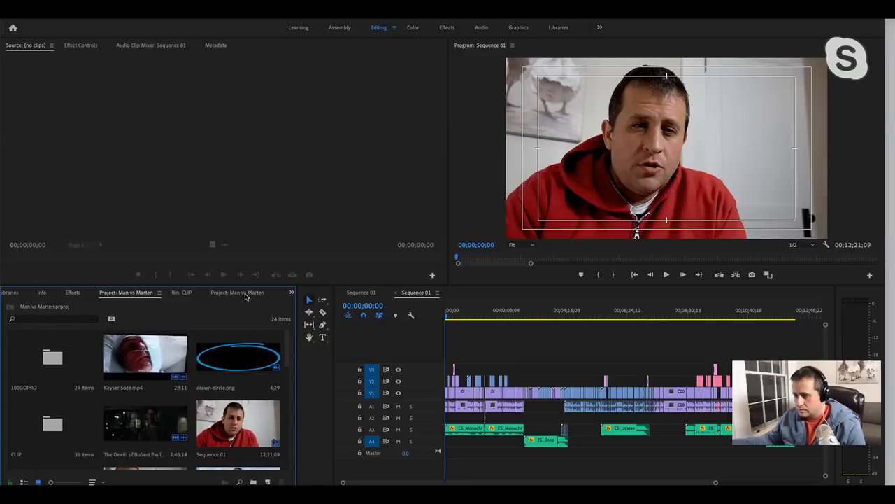
Close the Man vs Marten project and display the contents of the Untitled project.
left_click(88, 8)
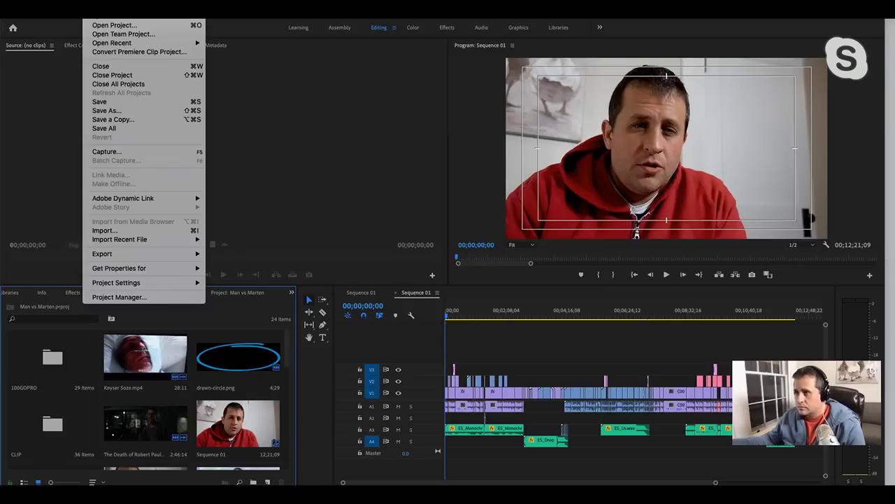
left_click(107, 77)
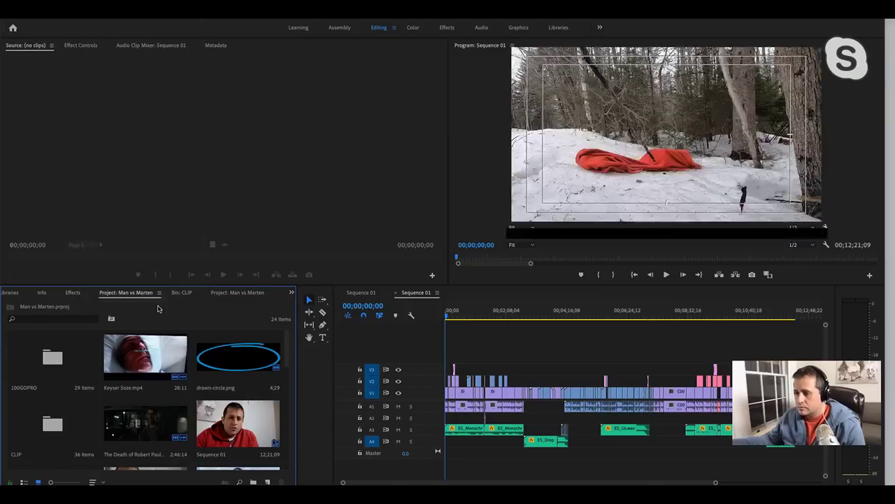
left_click(11, 294)
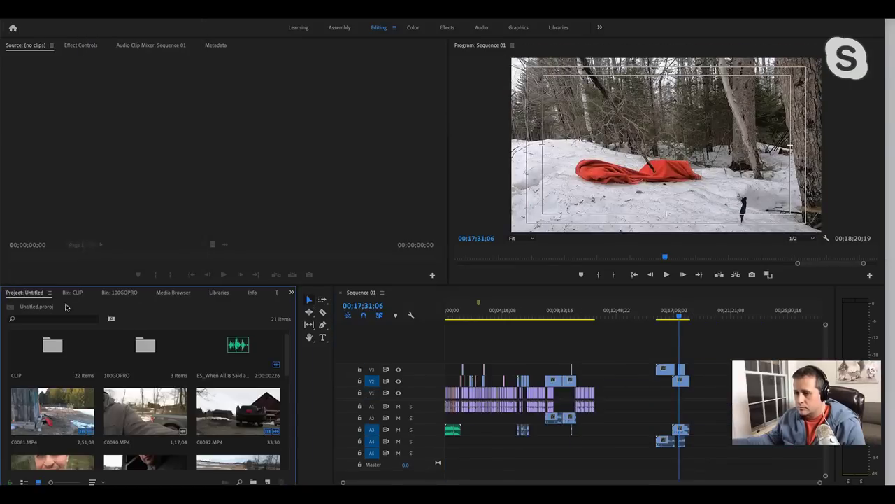
Find Sequence 01 Copy 01 among the Untitled project's items and open it in the timeline.
scroll(250, 381, "down", 2)
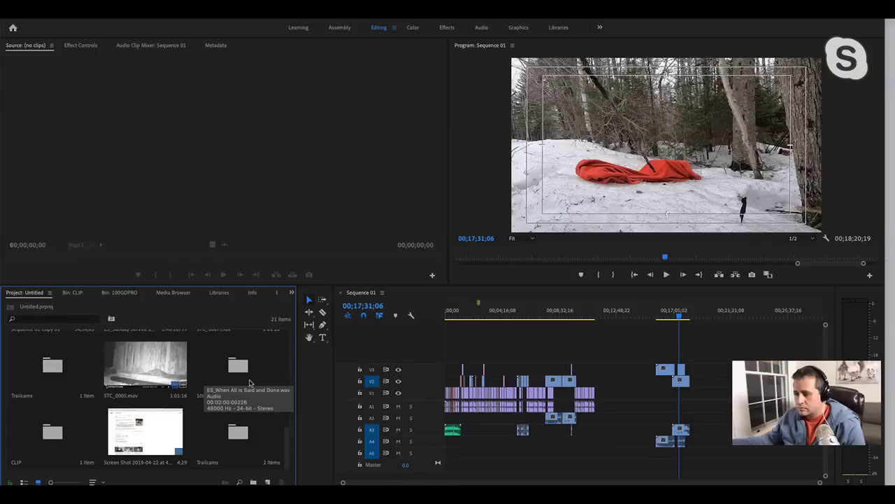
left_click_drag(290, 435, 287, 420)
scroll(287, 421, "up", 2)
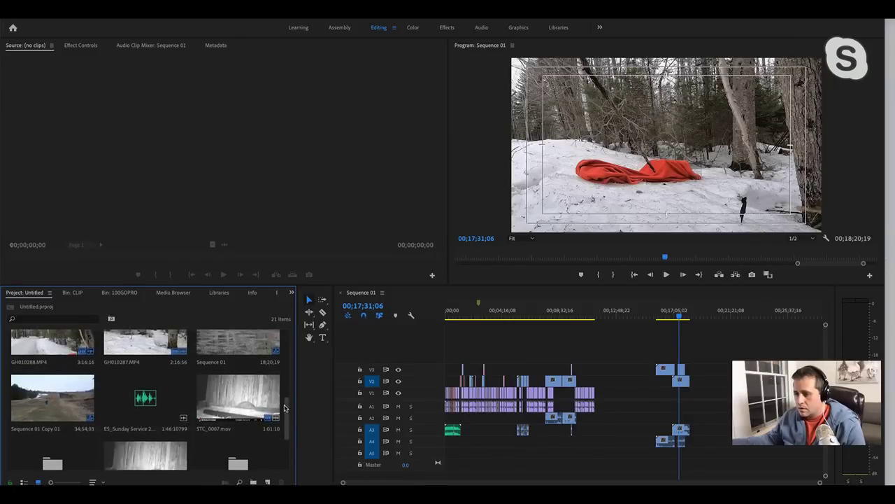
double_click(39, 413)
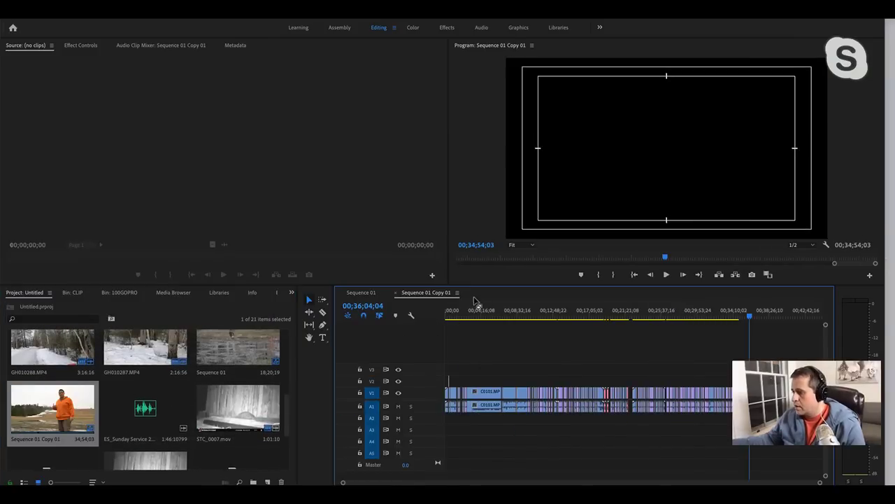
Go to the start of Sequence 01 Copy 01 and enlarge the timeline around the opening clips.
left_click(448, 310)
key("=")
key("=")
key("=")
key("=")
key("=")
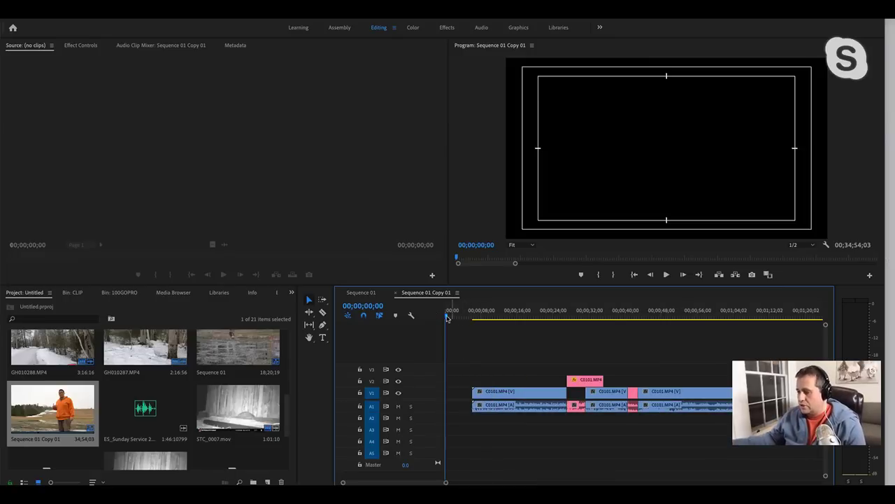
Place STC_0007.mov on track V3 above the opening clips and delete it from the timeline.
left_click_drag(243, 400, 495, 354)
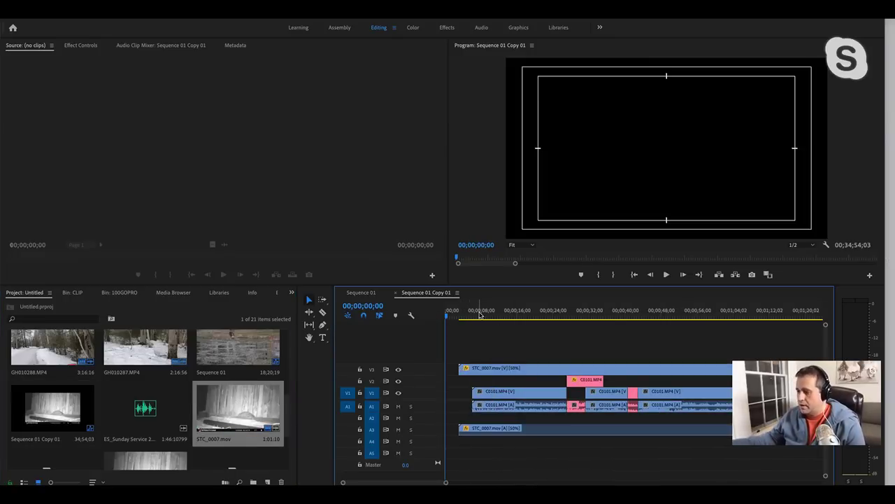
left_click(492, 371)
key("Delete")
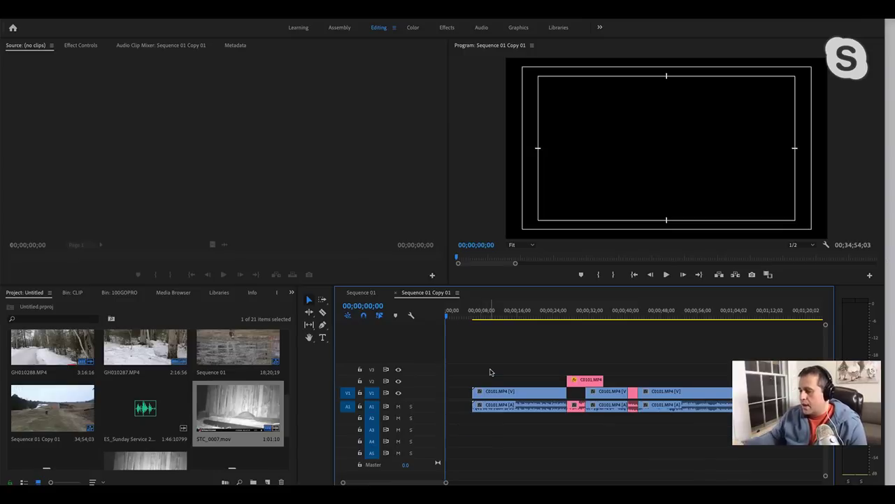
Play the opening clips from 00;00;10;20 and move the playhead to the cut at 00;00;27;00.
left_click(493, 314)
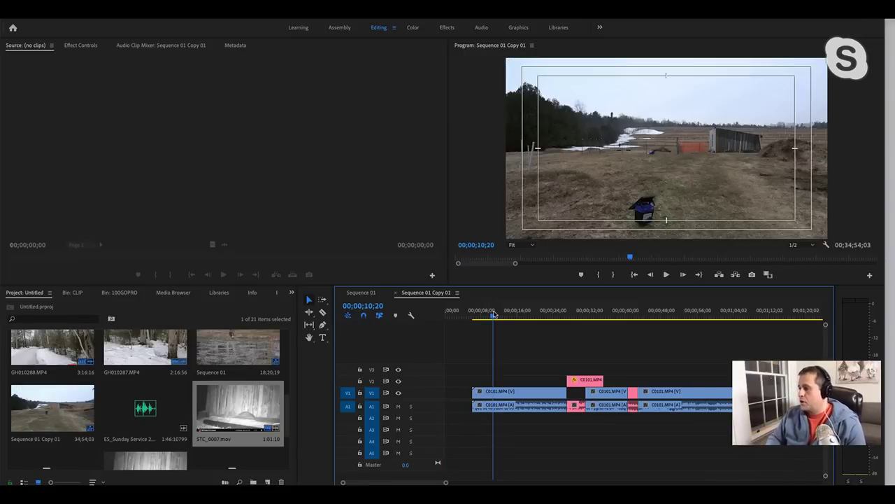
key("space")
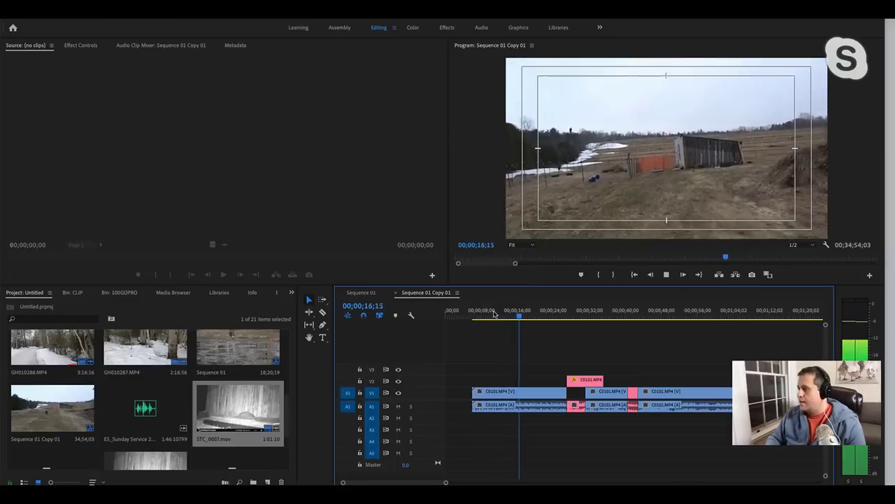
left_click(567, 316)
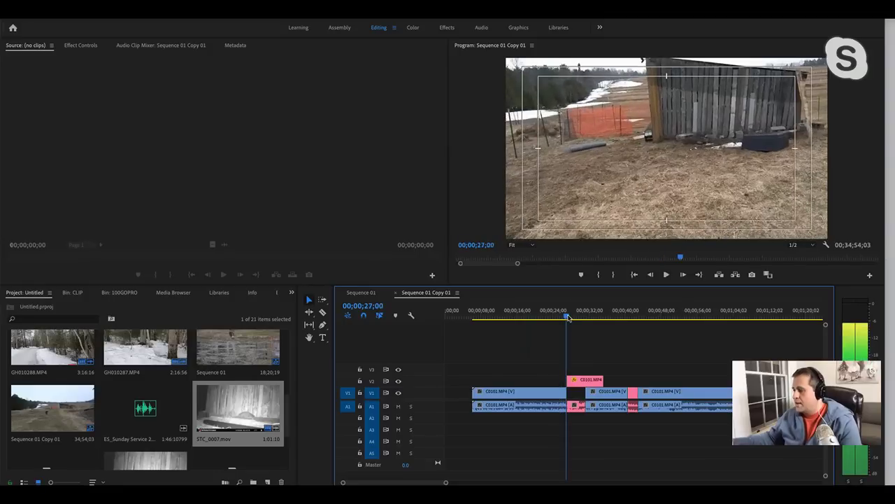
Shorten the pink V2 clip to the end of the pink audio clip below it and select both clips.
left_click_drag(568, 317, 572, 317)
left_click_drag(587, 379, 579, 422)
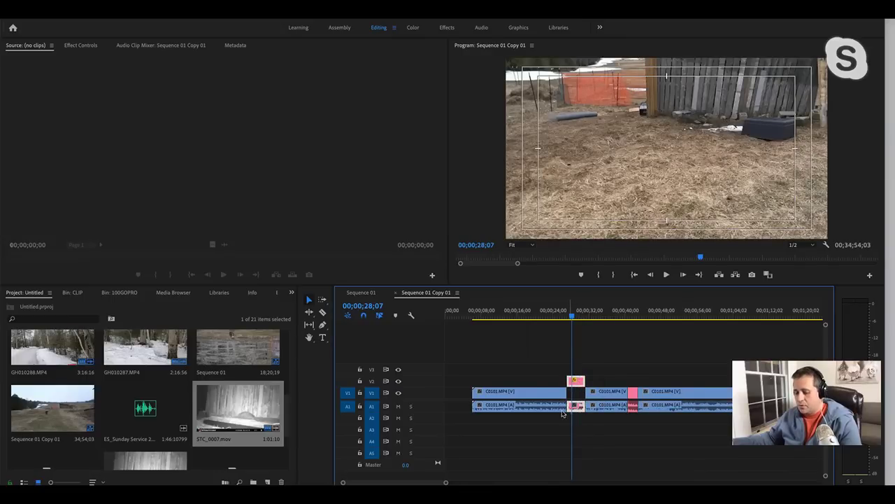
key("c")
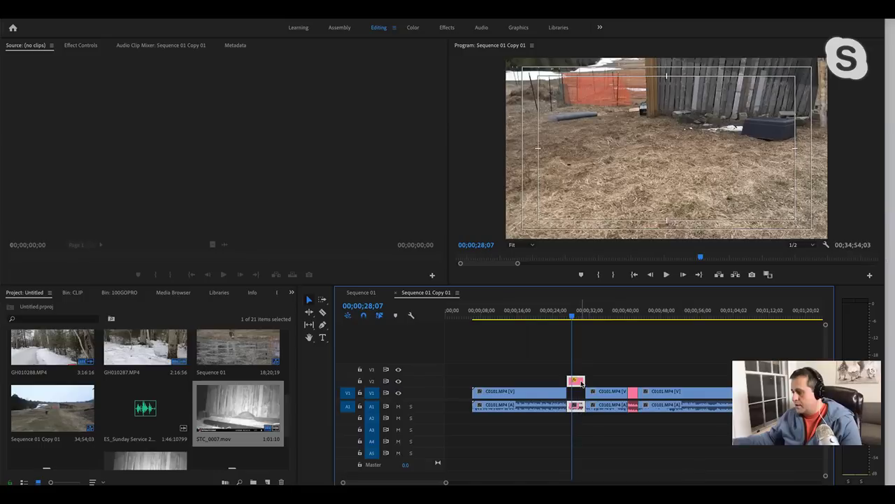
Label the selected V2 and A1 clips Cerulean and change their label colour to Brown.
right_click(580, 396)
mouse_move(619, 311)
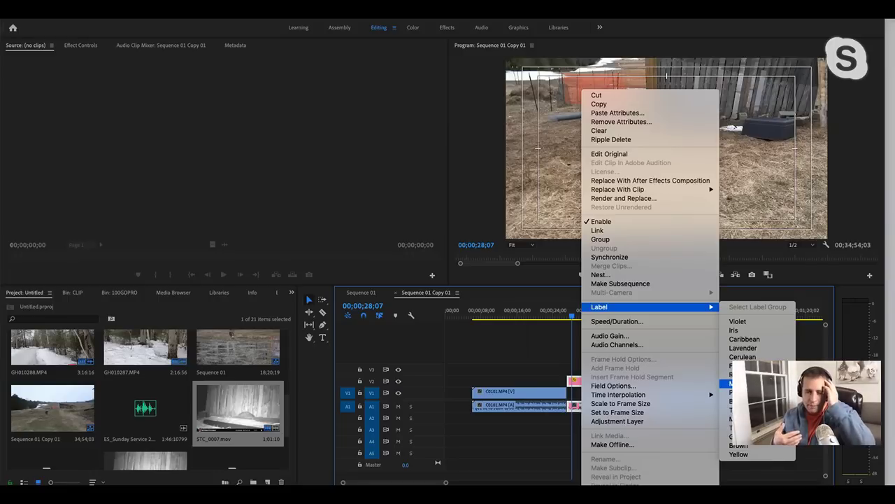
left_click(761, 358)
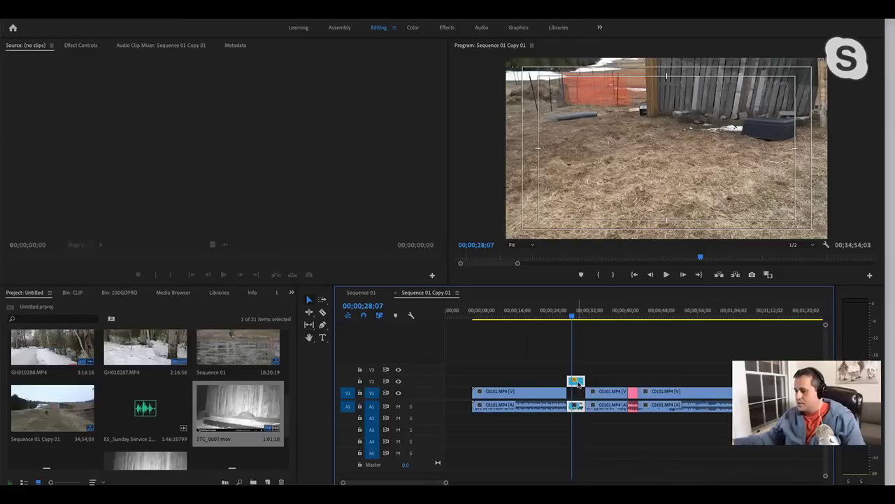
right_click(578, 384)
mouse_move(681, 306)
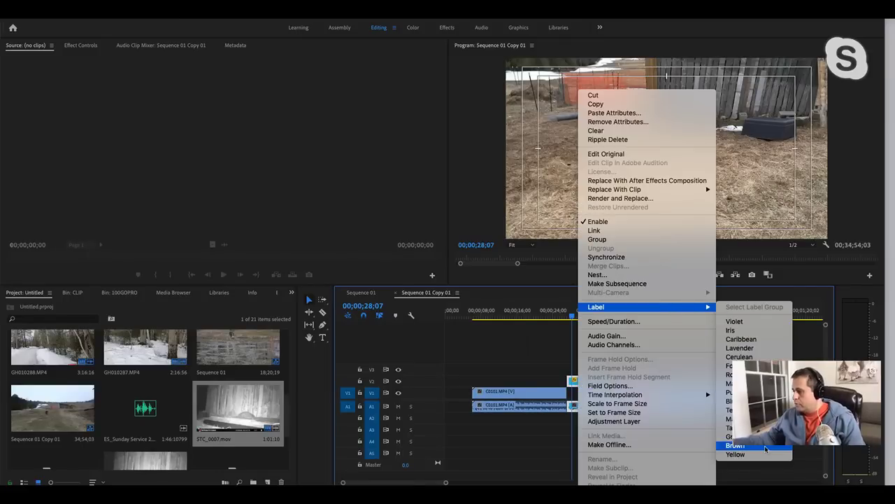
left_click(765, 448)
Scrub back from the brown clip to 00;00;24;19 and show the whole sequence in the timeline.
left_click(579, 317)
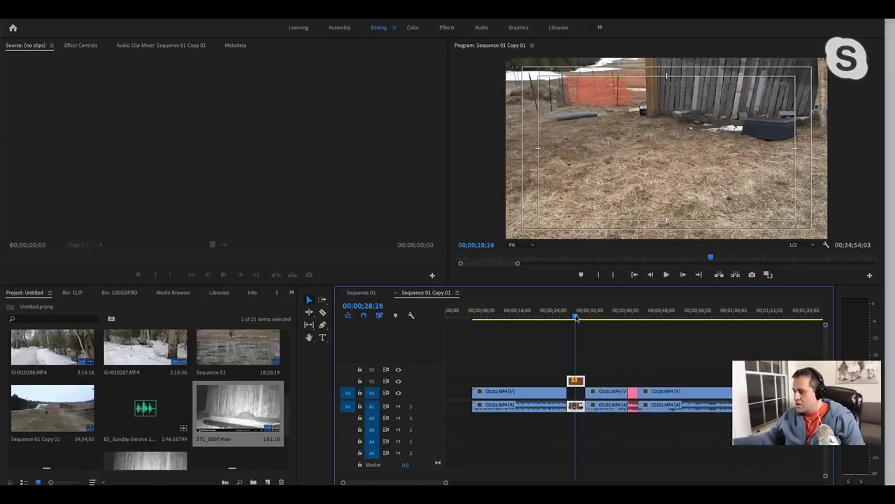
left_click_drag(579, 317, 556, 317)
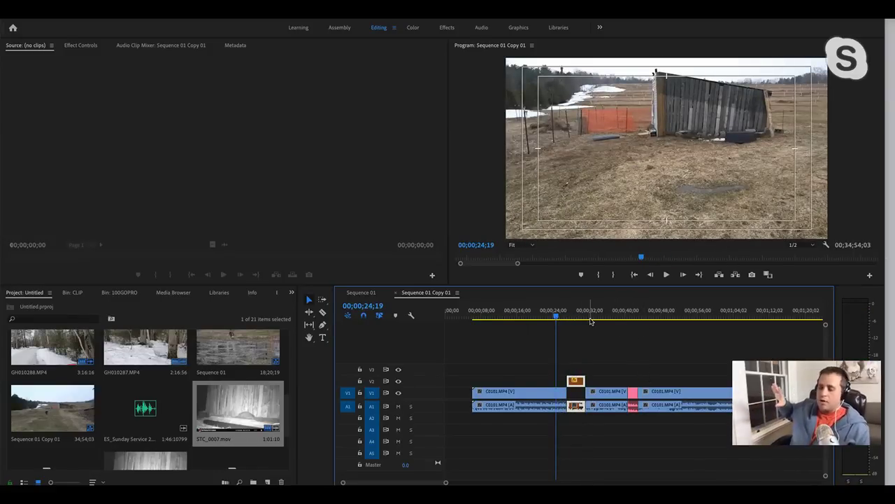
key("minus")
key("minus")
key("minus")
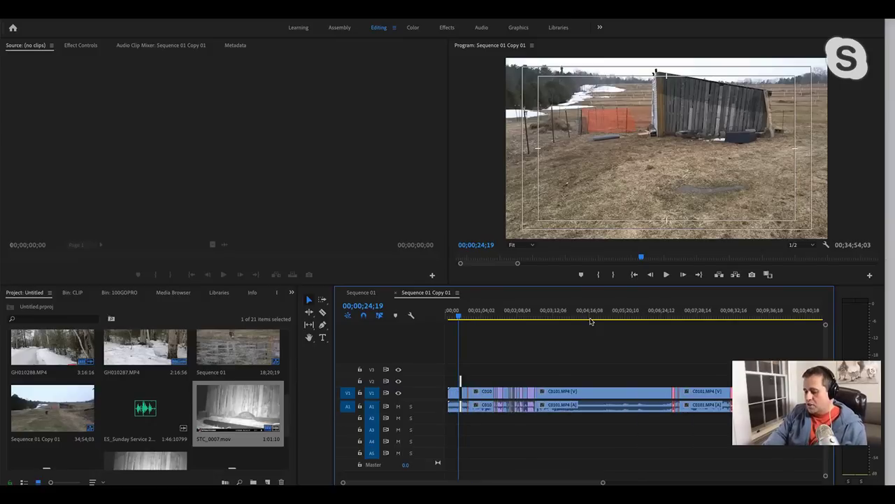
key("minus")
key("minus")
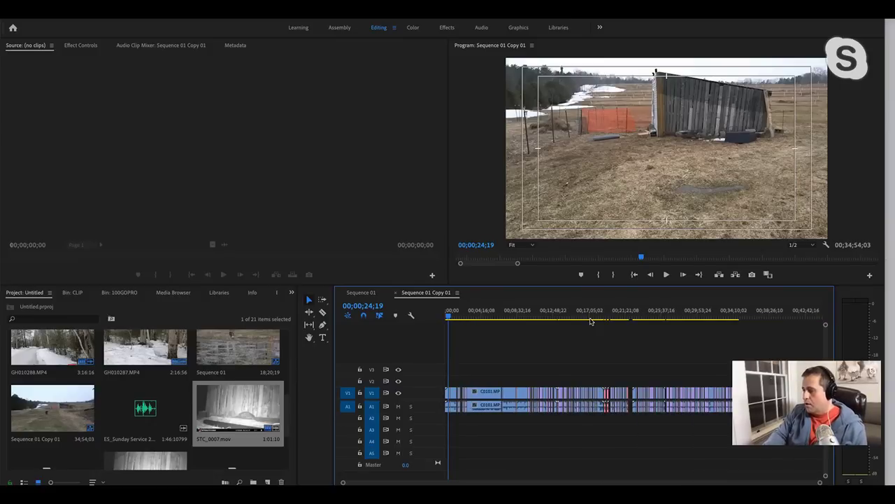
Enlarge the section around 00;01;52;19 and play the clips from 00;01;27;26 to 00;01;31;21.
left_click(463, 317)
key("equal")
key("equal")
key("equal")
key("equal")
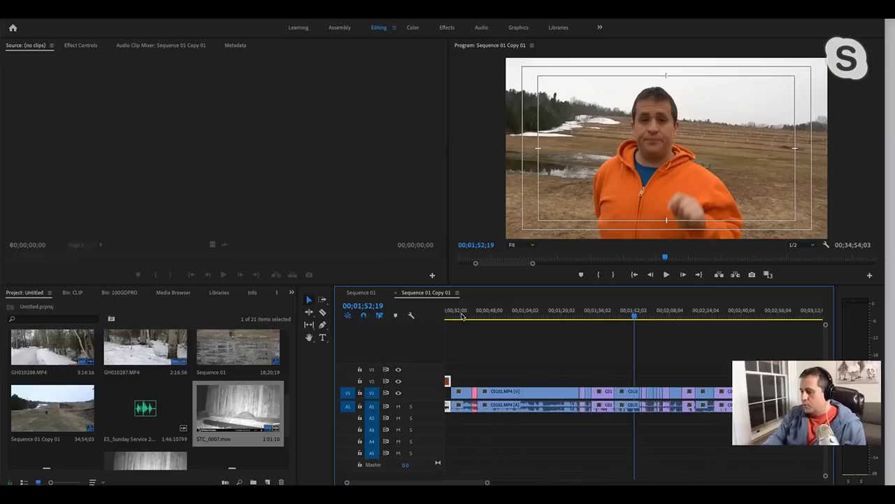
key("equal")
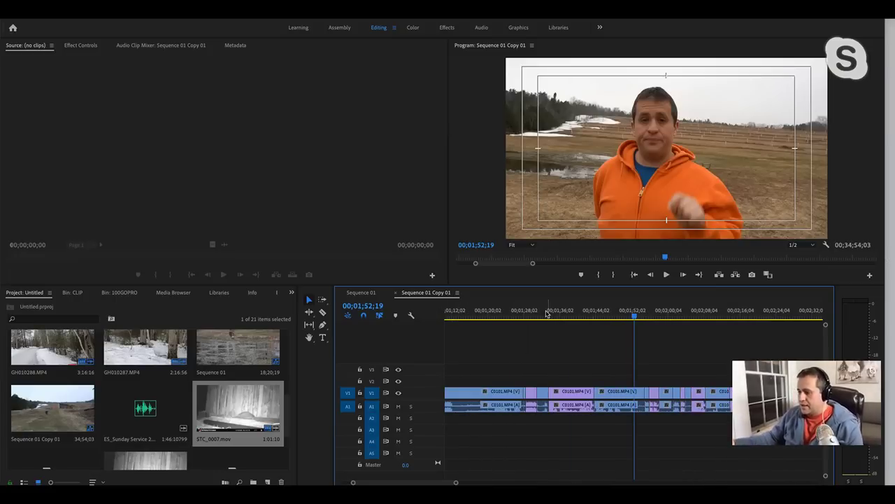
left_click_drag(536, 313, 523, 315)
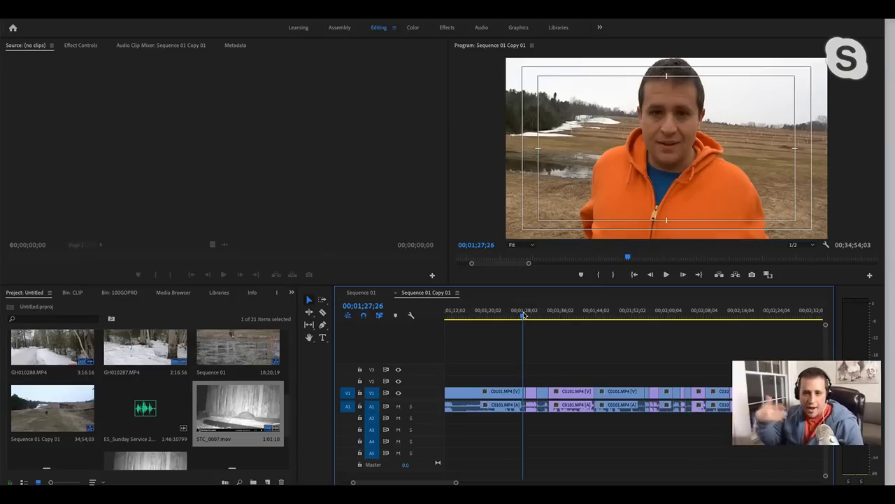
key("space")
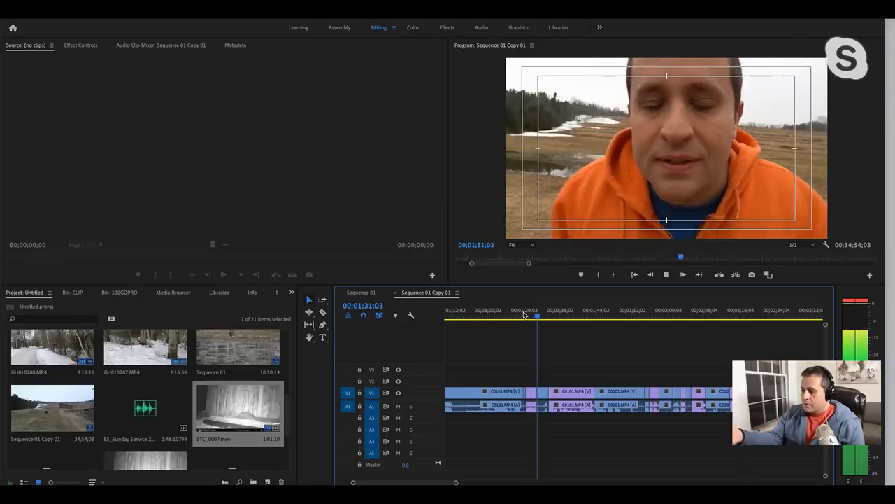
key("space")
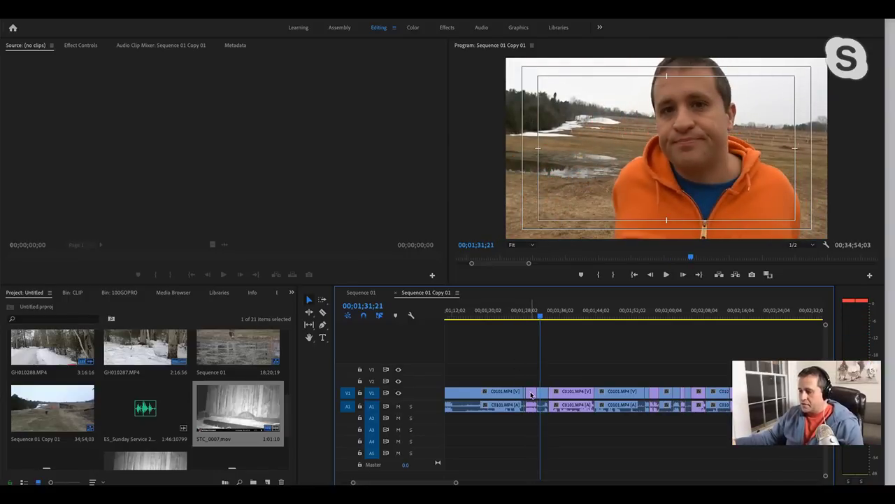
Select the short violet clip near 00;01;28;02 and review the following clips in playback, stopping at 00;02;06;05.
key("space")
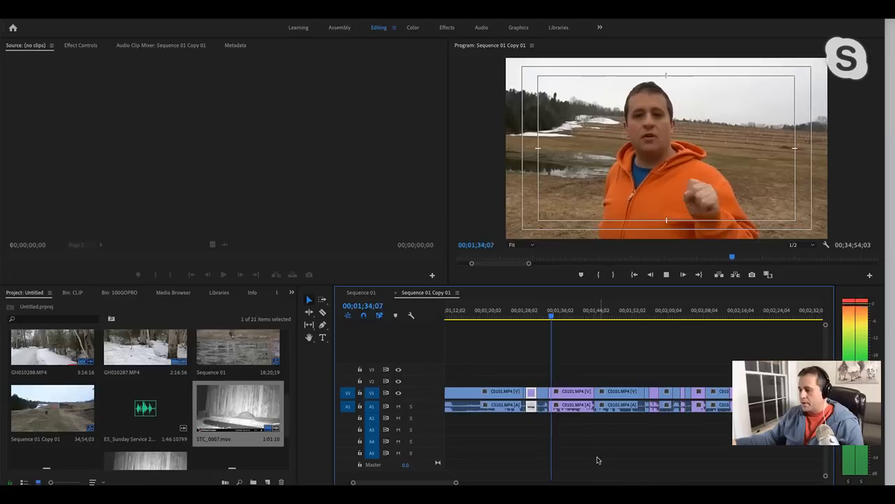
key("space")
key("space")
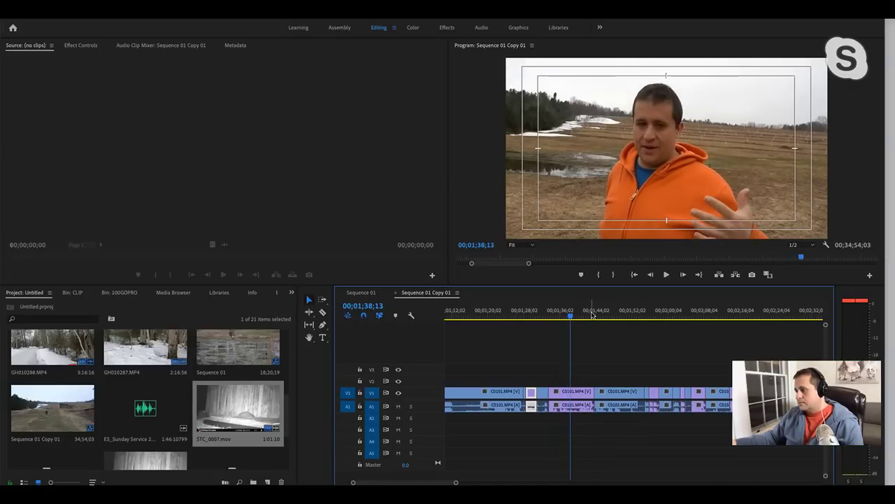
left_click_drag(594, 315, 615, 316)
key("space")
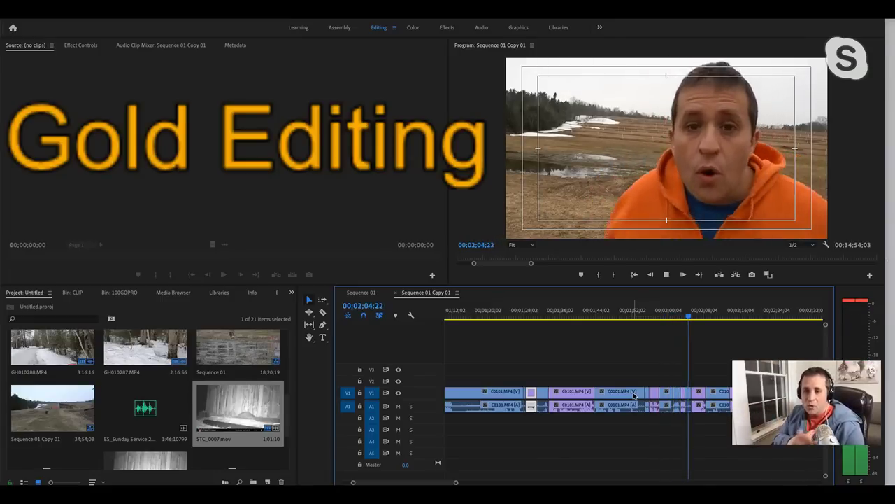
key("space")
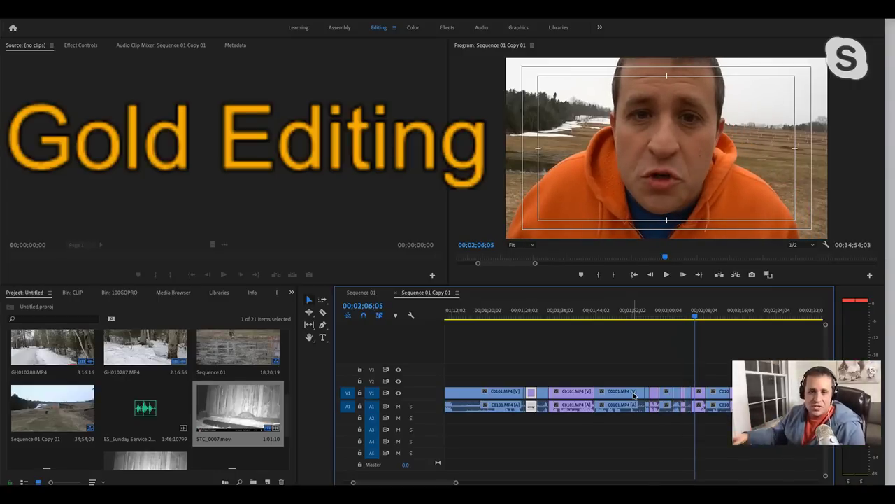
Look through the clips further along the sequence and enlarge the timeline around 00;17;27;06.
scroll(691, 371, "down", 2)
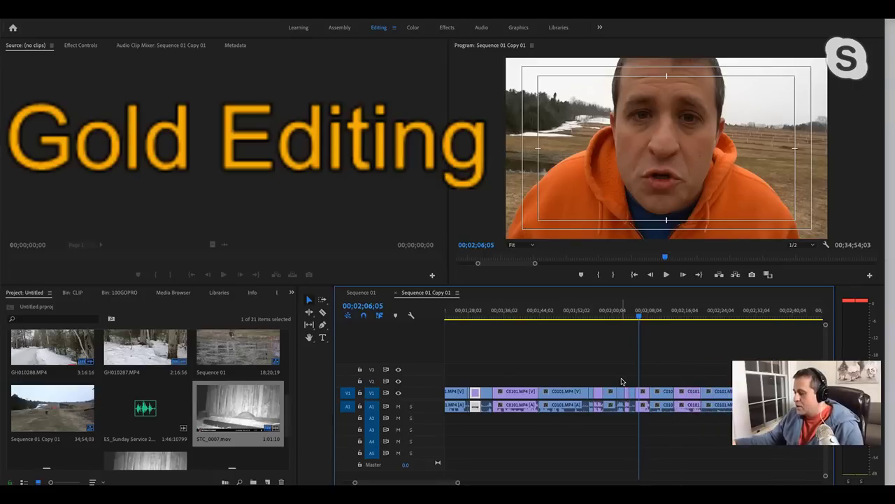
scroll(621, 381, "down", 2)
scroll(599, 380, "down", 6)
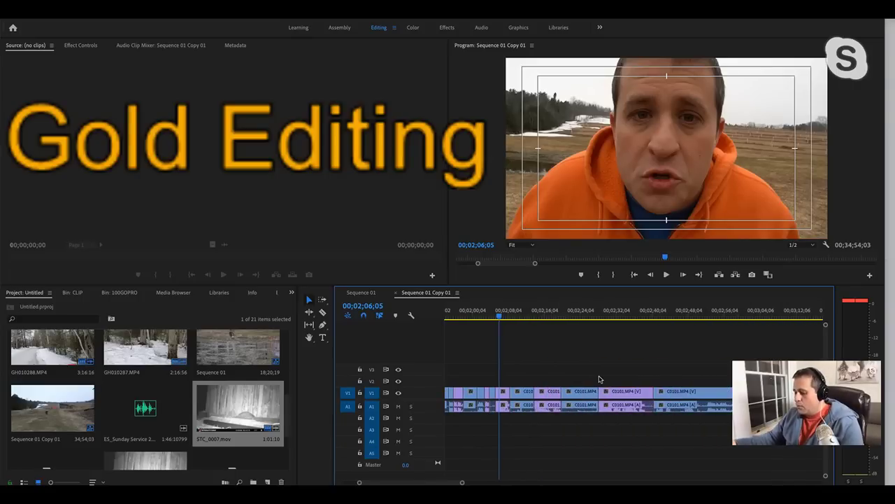
left_click_drag(540, 316, 593, 320)
key("equal")
key("equal")
key("equal")
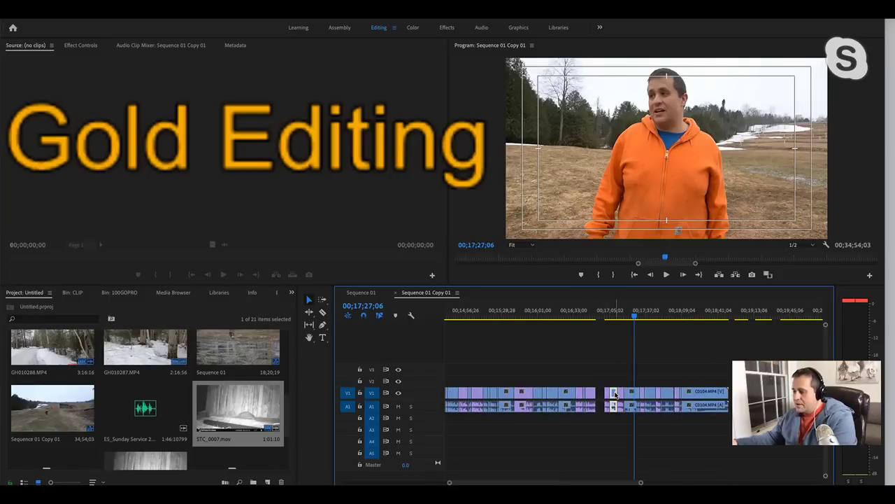
Delete several clips around 00;17;27;06, select the remaining pieces and close the gaps between them with Close Gap.
left_click_drag(615, 395, 646, 391)
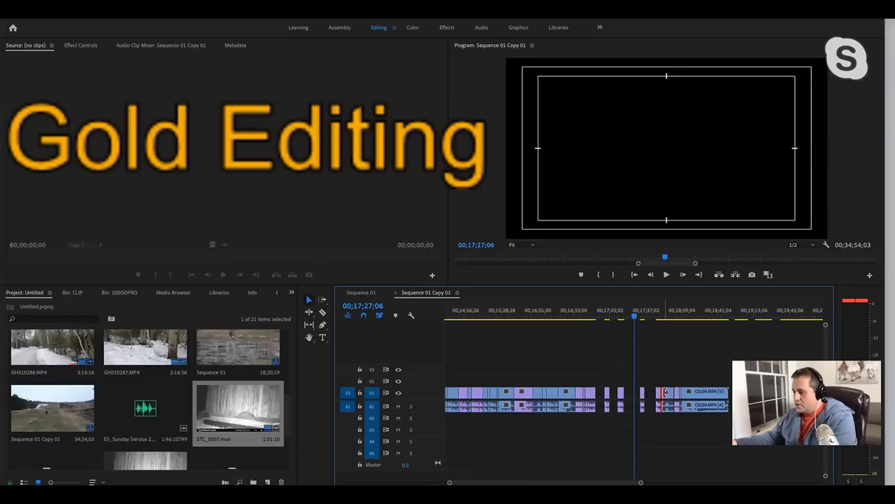
left_click_drag(597, 364, 661, 430)
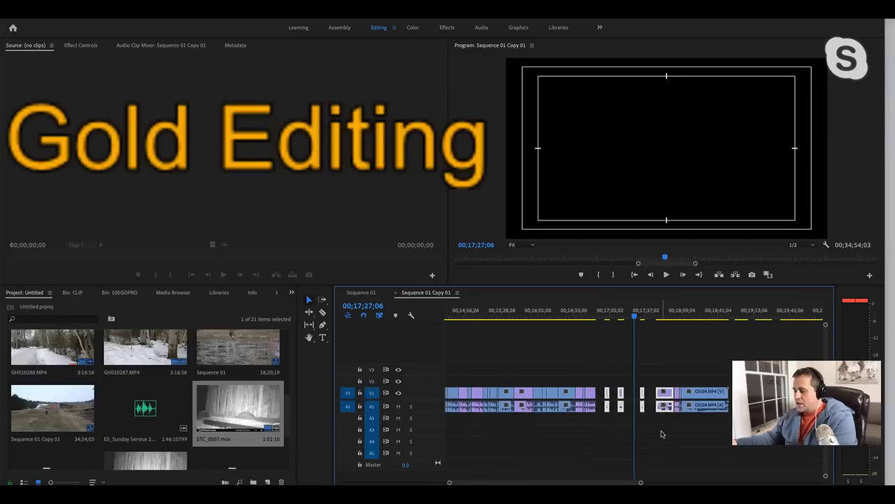
left_click(171, 2)
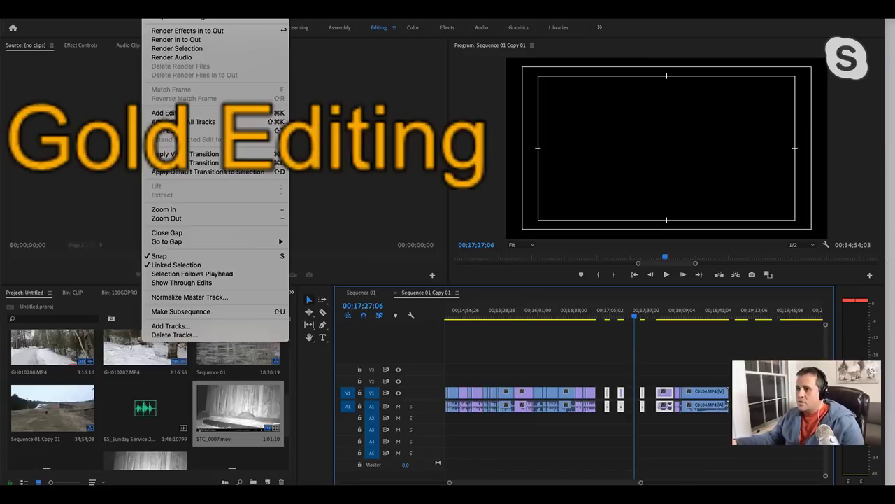
left_click(207, 235)
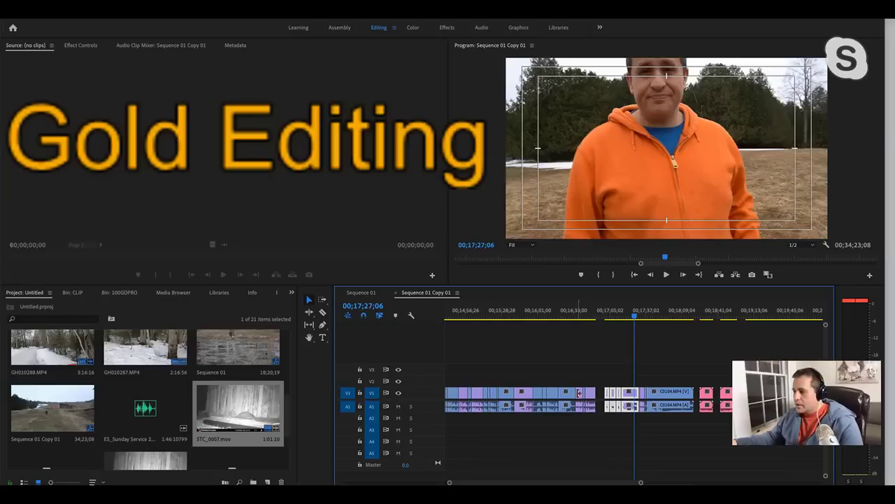
Play the joined clips across the new cuts and stop at 00;17;13;27.
left_click(611, 318)
key("space")
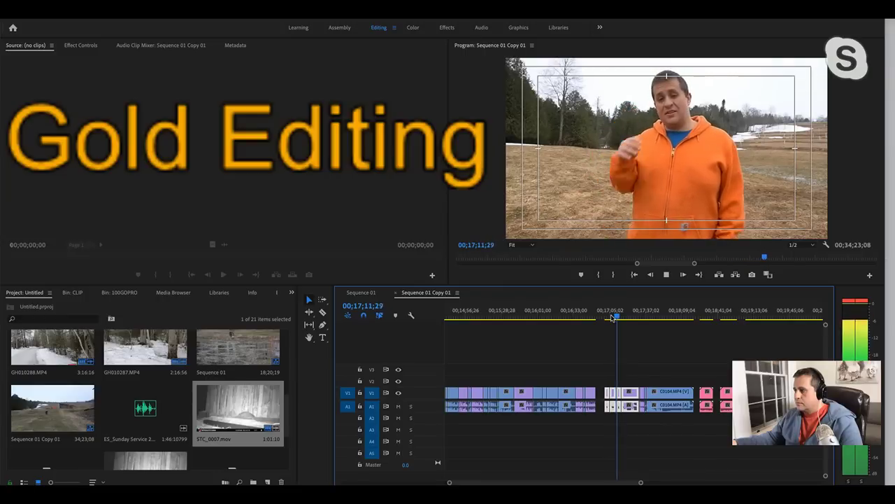
key("space")
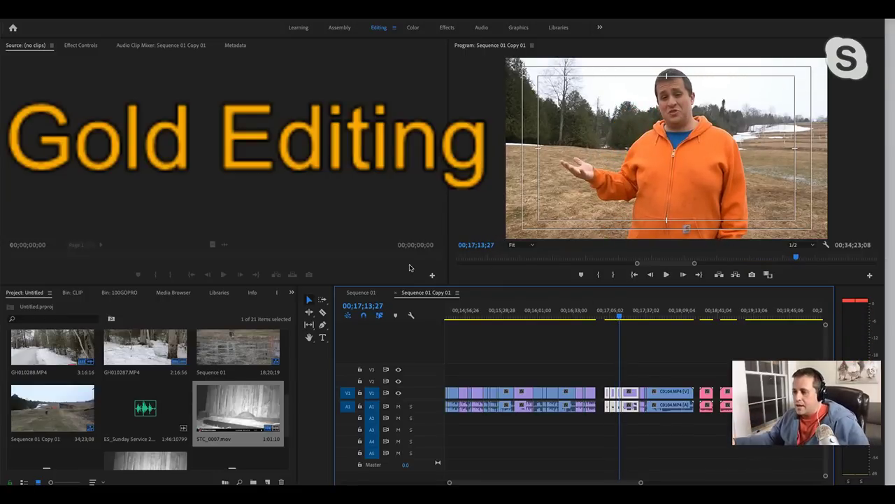
Show Sequence 01, enlarge its opening section, scrub through it and start playback from 00;00;00;00.
left_click(361, 293)
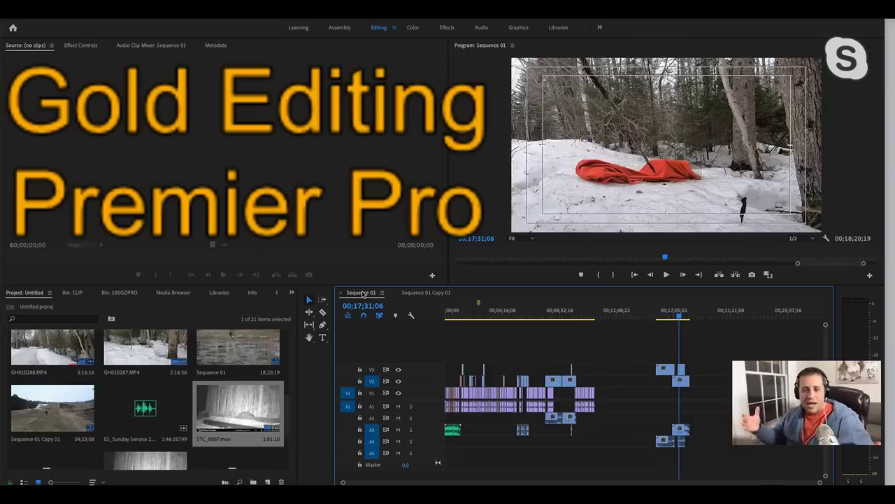
left_click(461, 314)
key("equal")
key("equal")
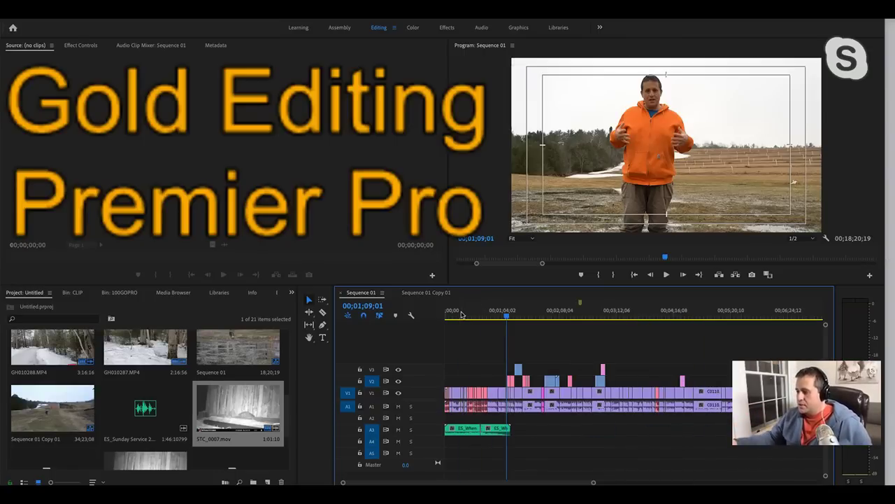
left_click_drag(461, 314, 443, 314)
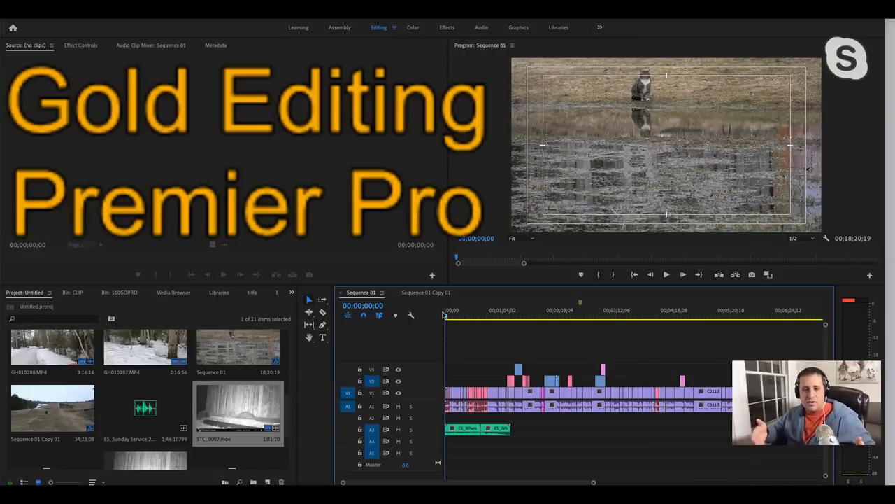
left_click(512, 317)
left_click_drag(511, 317, 425, 313)
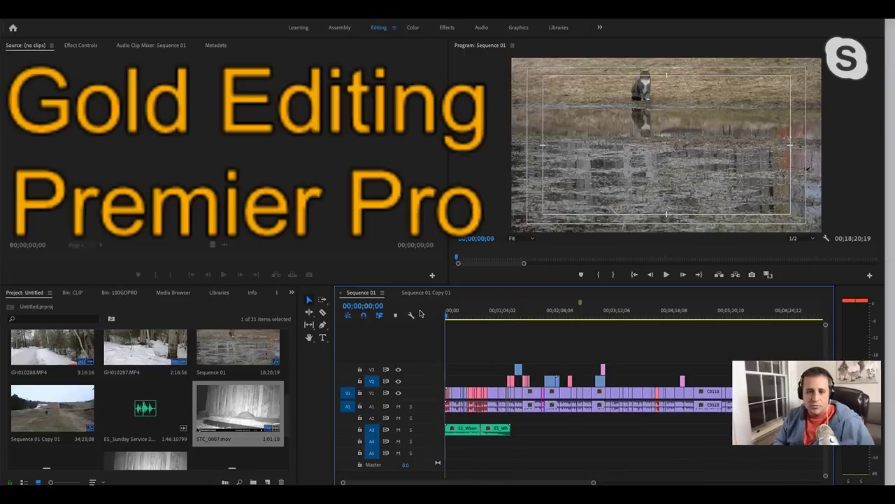
key("space")
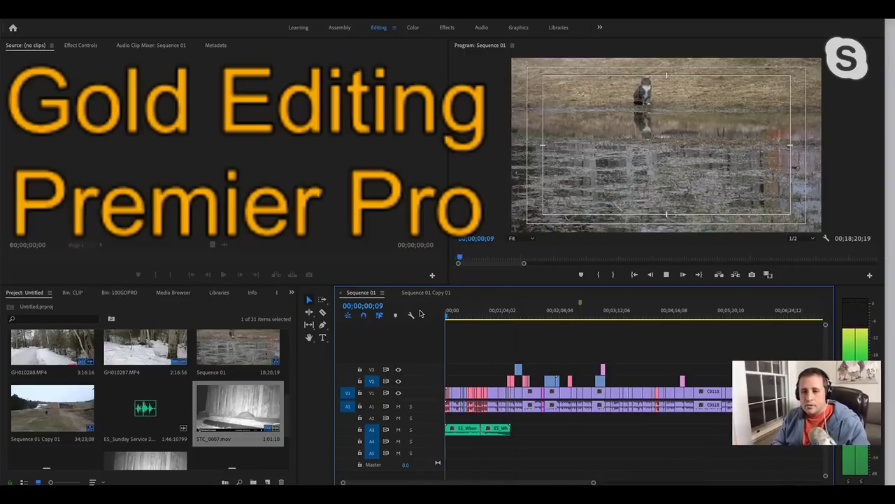